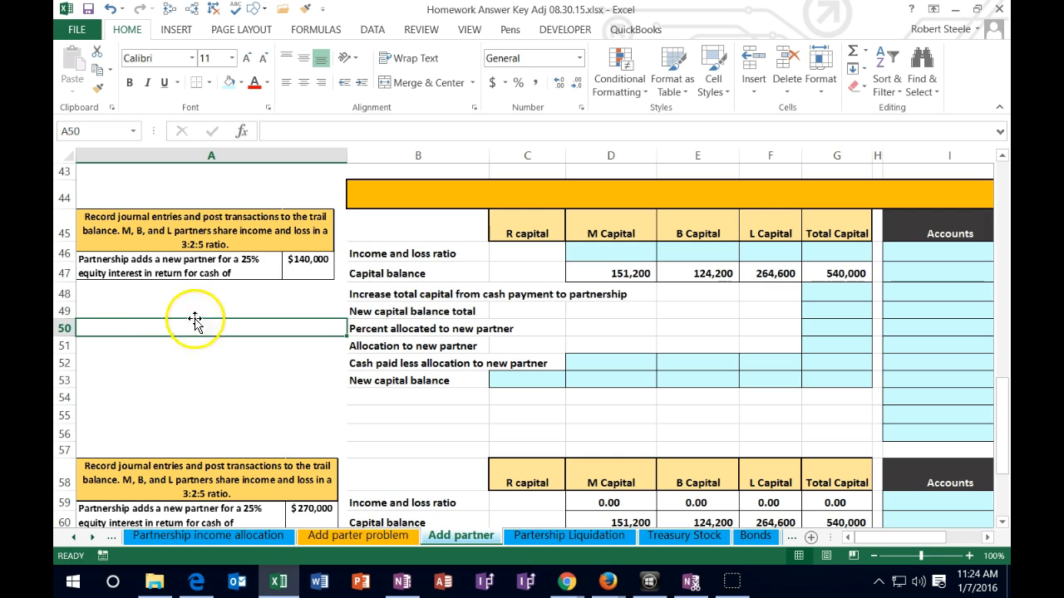
Step: Examine the Part 2 journal entry area with its blank account, debit and credit columns
left_click(471, 311)
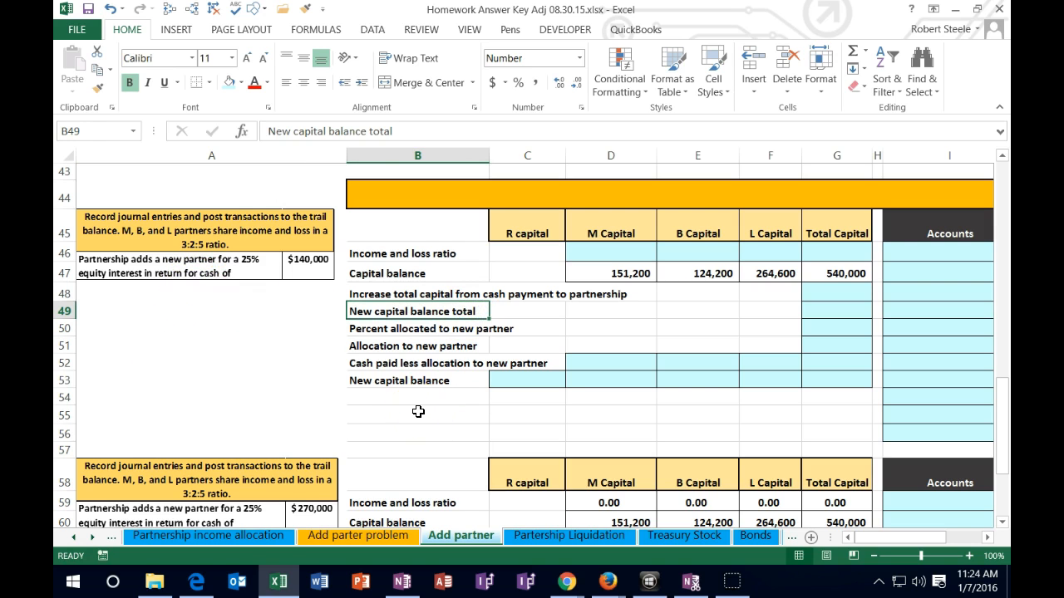
key("Right")
key("Right")
key("Right")
key("Right")
key("Right")
key("Right")
key("Right")
key("Right")
key("Right")
key("Right")
key("Right")
key("Right")
key("Right")
key("Right")
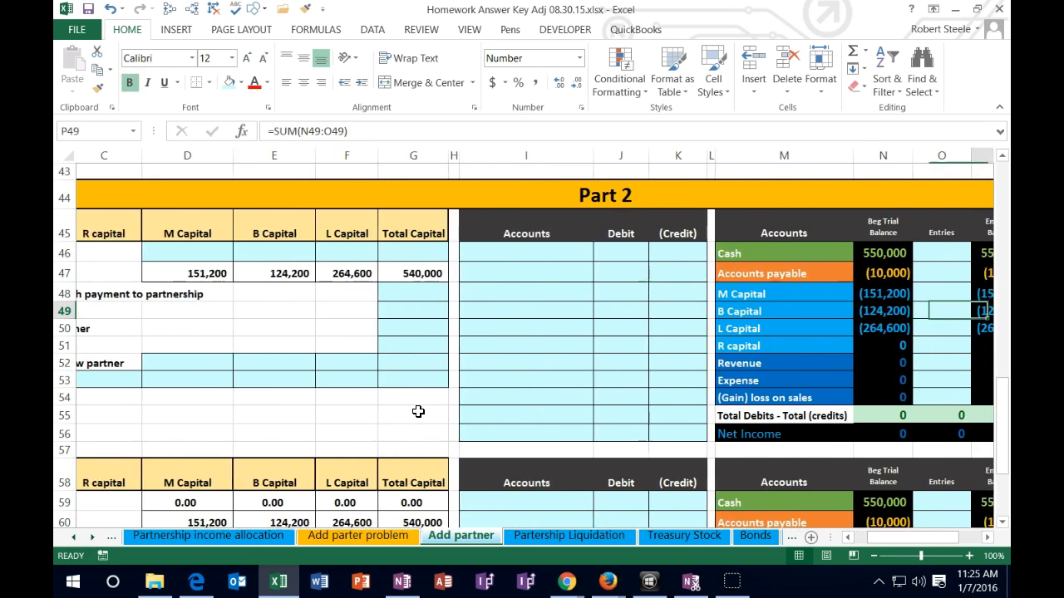
key("Right")
key("Right")
key("Right")
key("Right")
left_click_drag(268, 248, 425, 347)
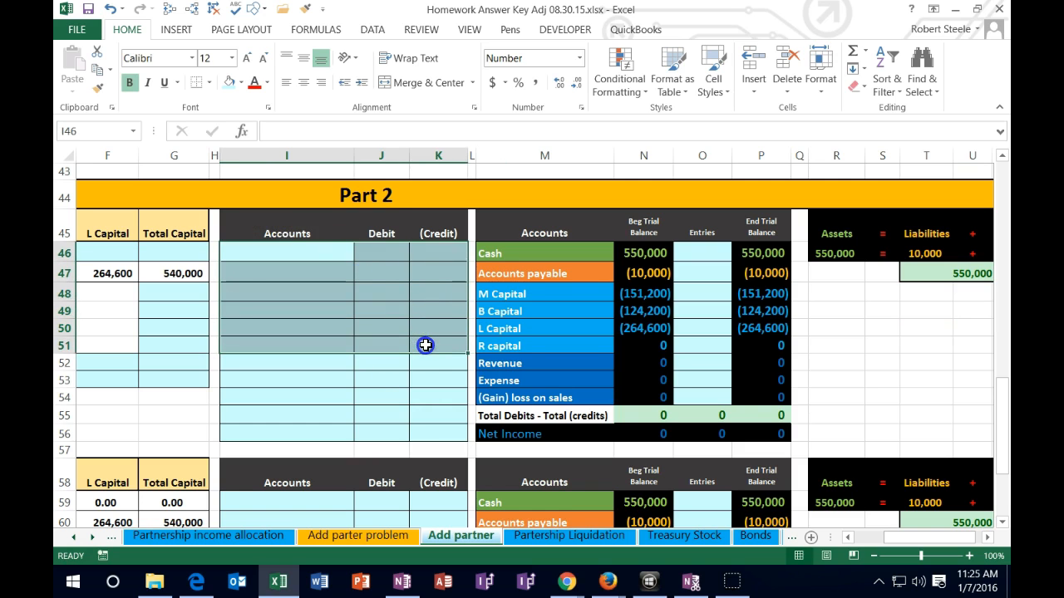
left_click(382, 258)
left_click(421, 255)
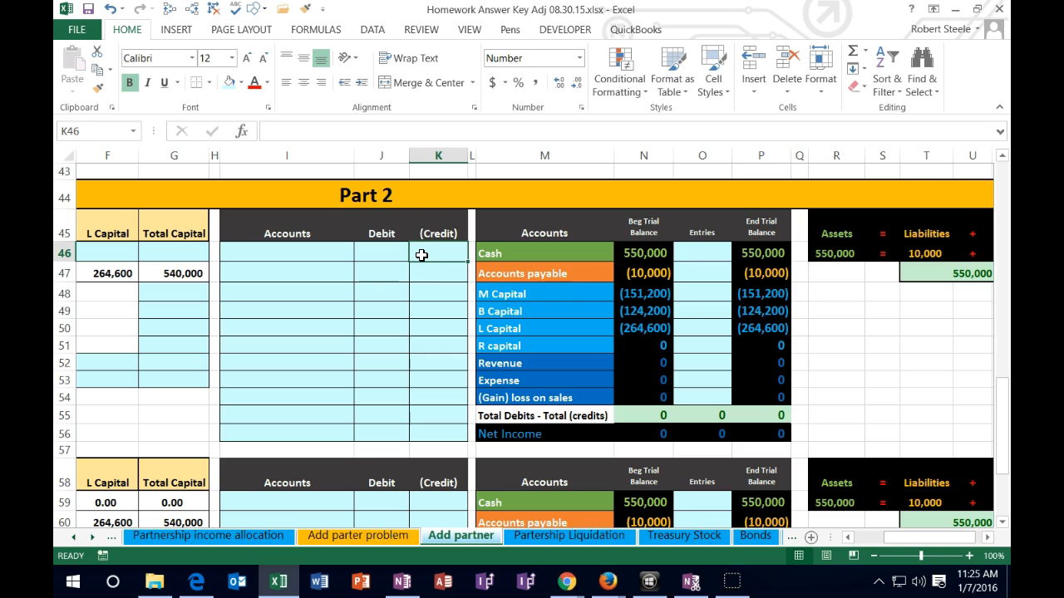
Step: Review the Part 2 trial balance: its entries column, accounts, beginning balances and the formula totalling debits less credits
left_click(690, 256)
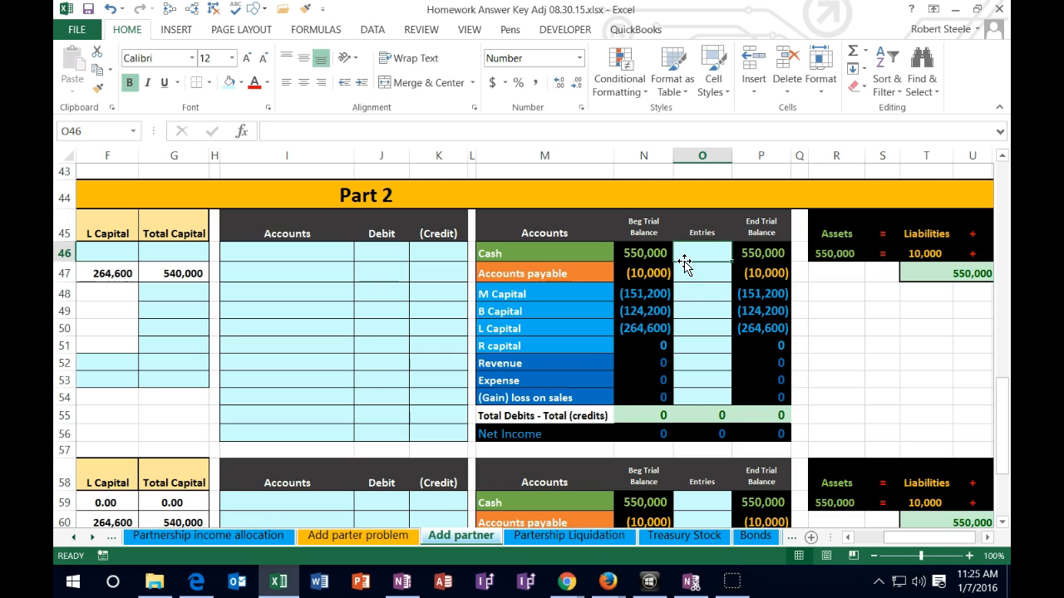
left_click(598, 253)
left_click(586, 276)
left_click_drag(586, 291, 644, 345)
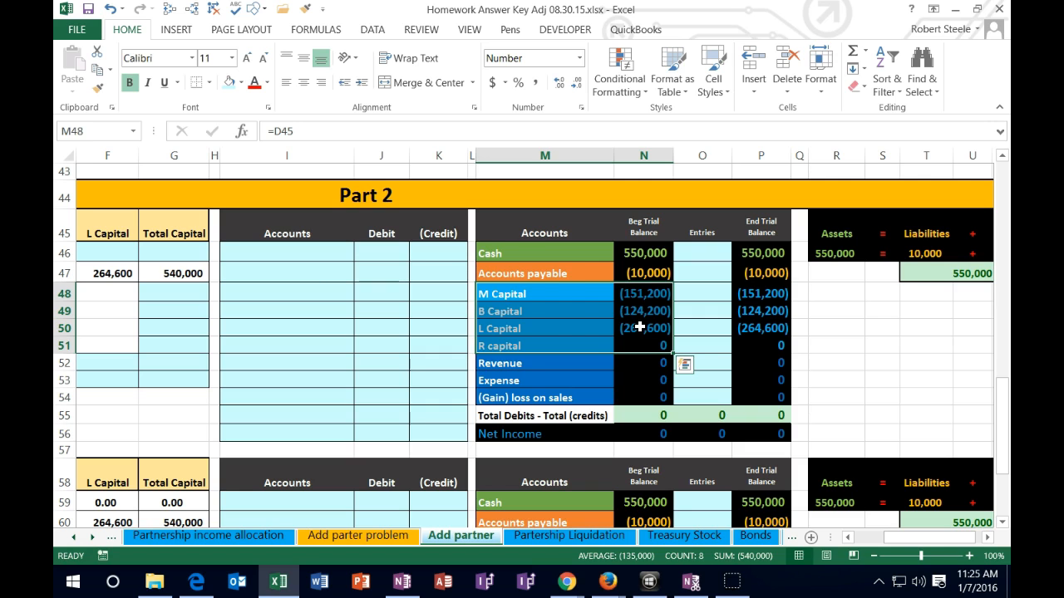
left_click_drag(487, 295, 561, 344)
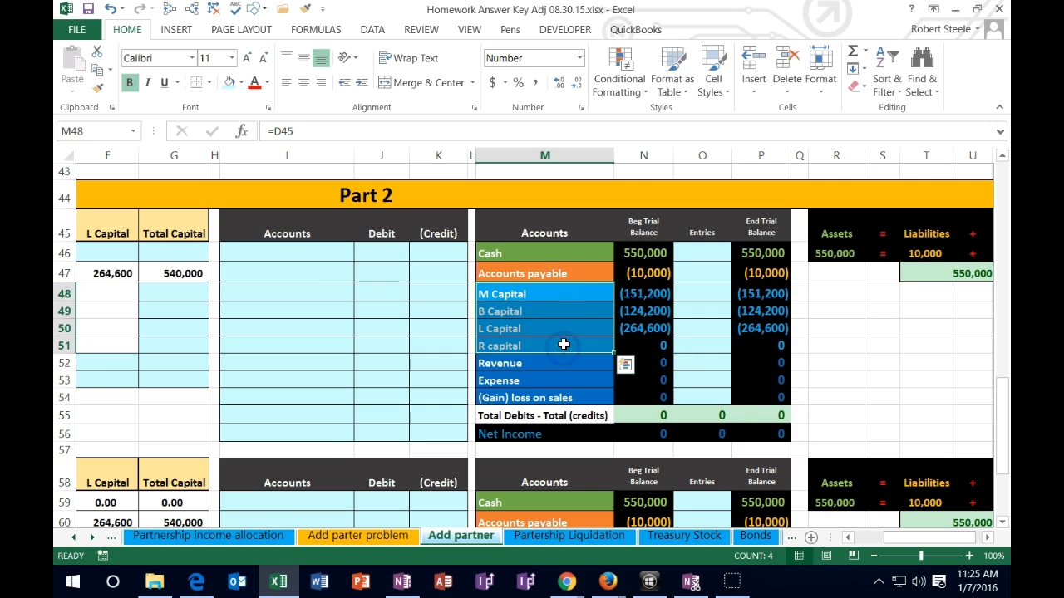
left_click(547, 363)
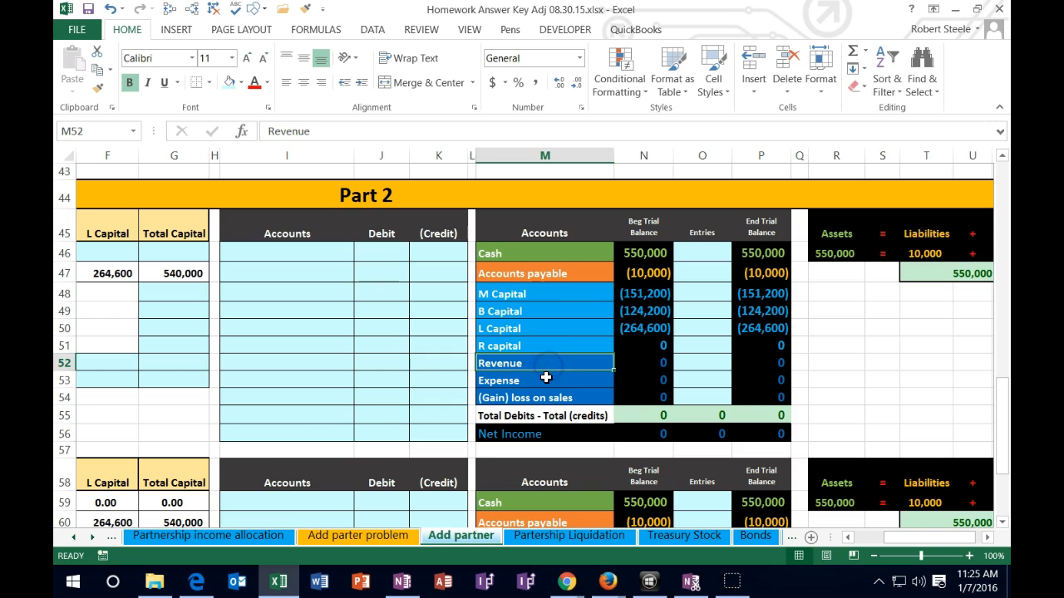
left_click(649, 255)
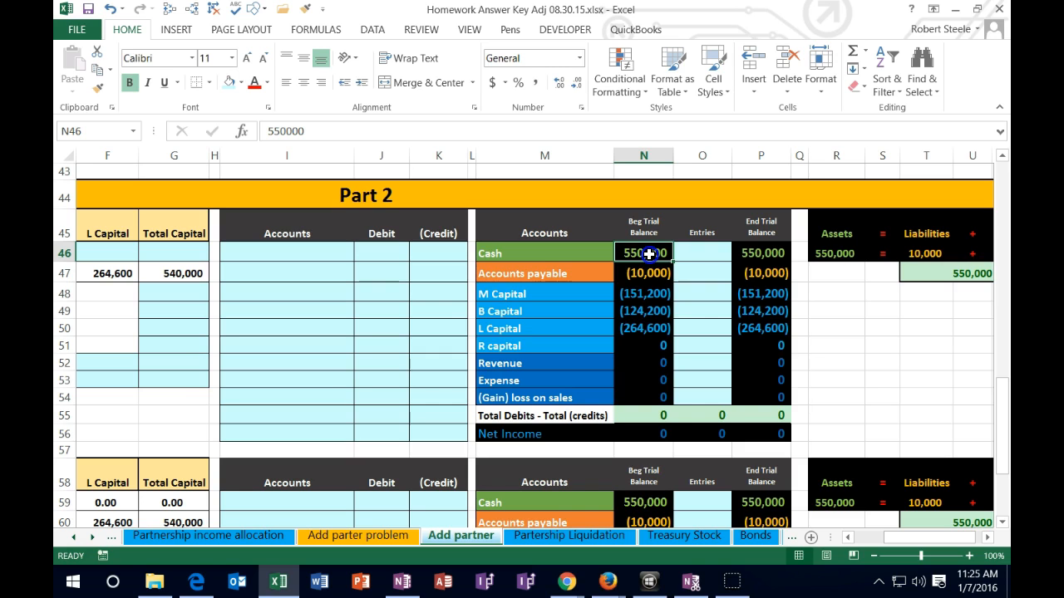
left_click_drag(649, 254, 650, 398)
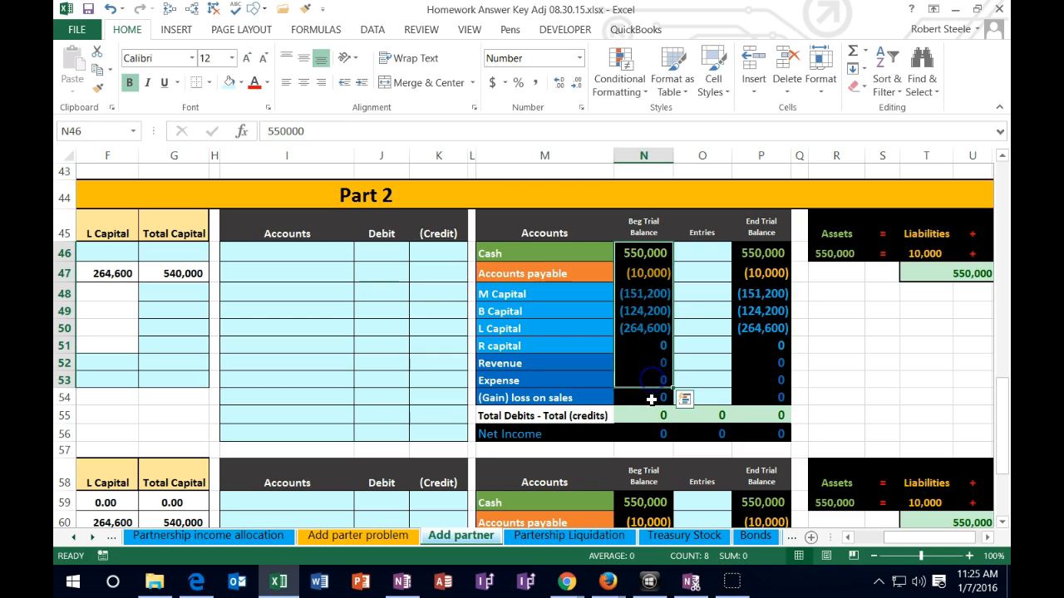
double_click(647, 413)
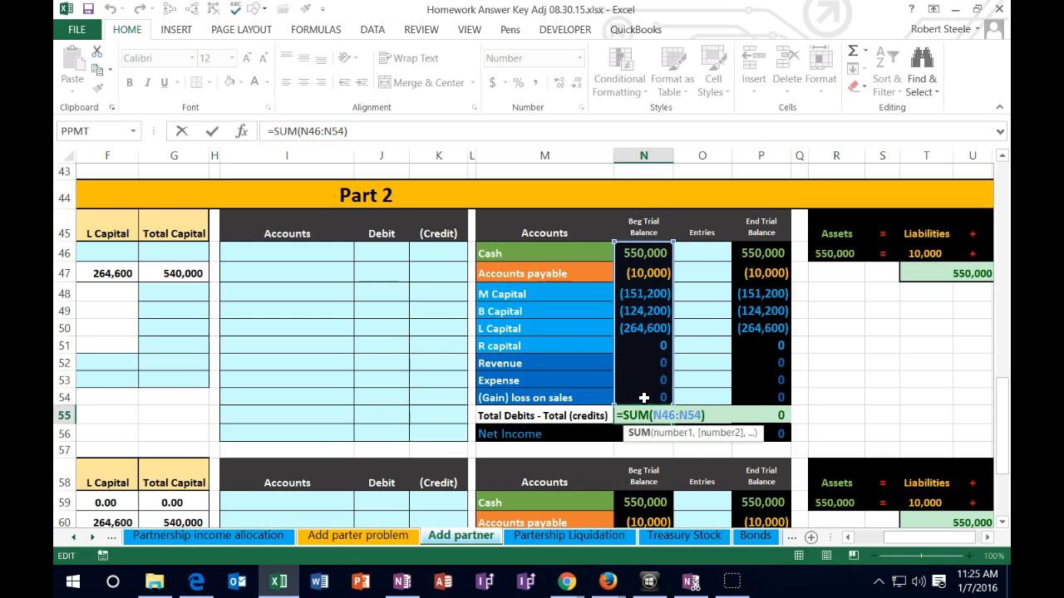
key("Return")
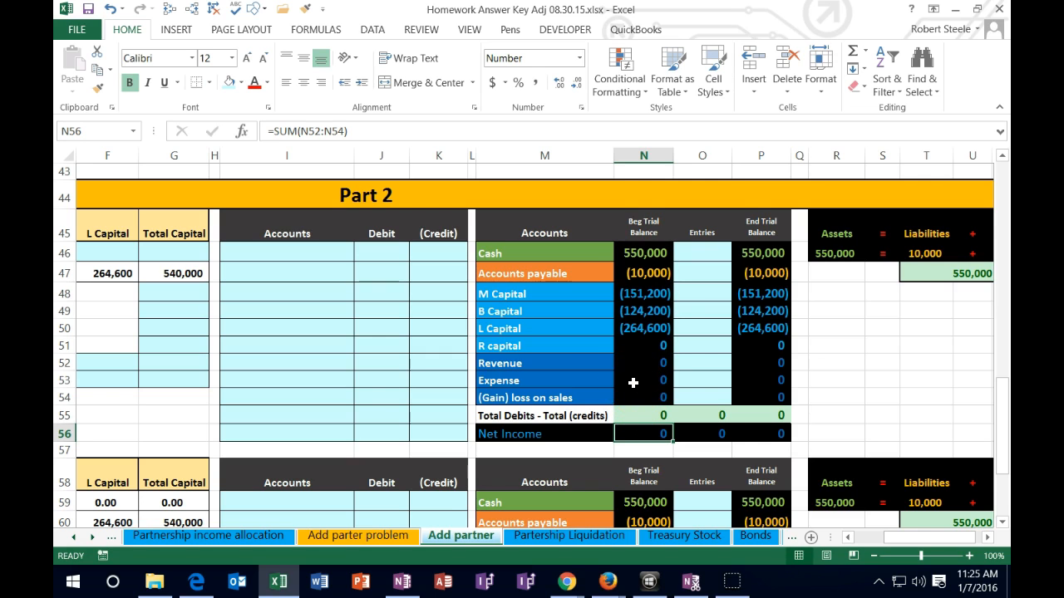
Step: Examine the ending trial balance and the assets, liabilities and owner's equity formulas in the Part 2 accounting equation
left_click(701, 252)
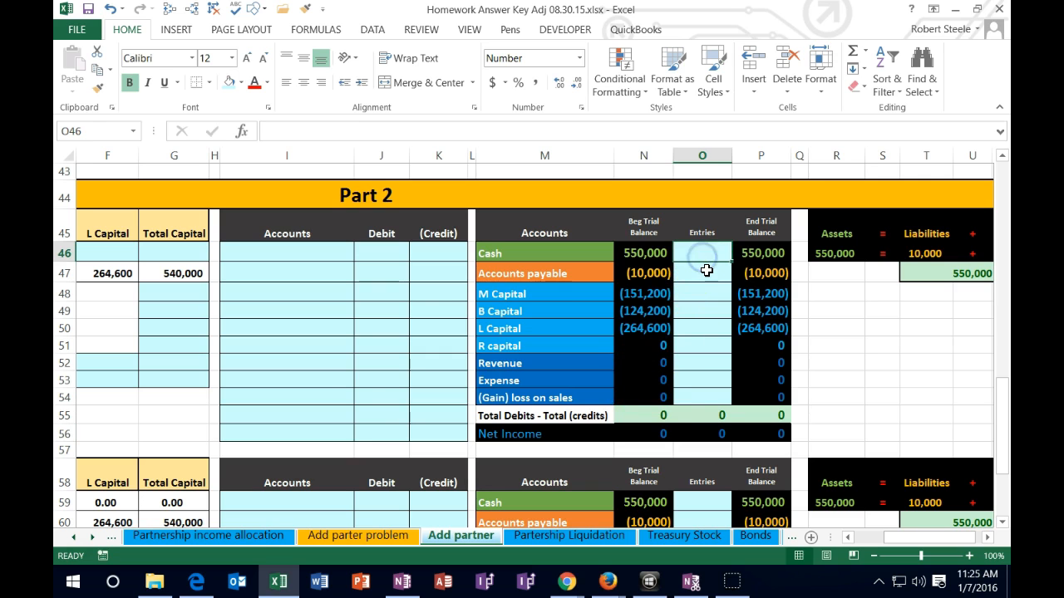
key("Right")
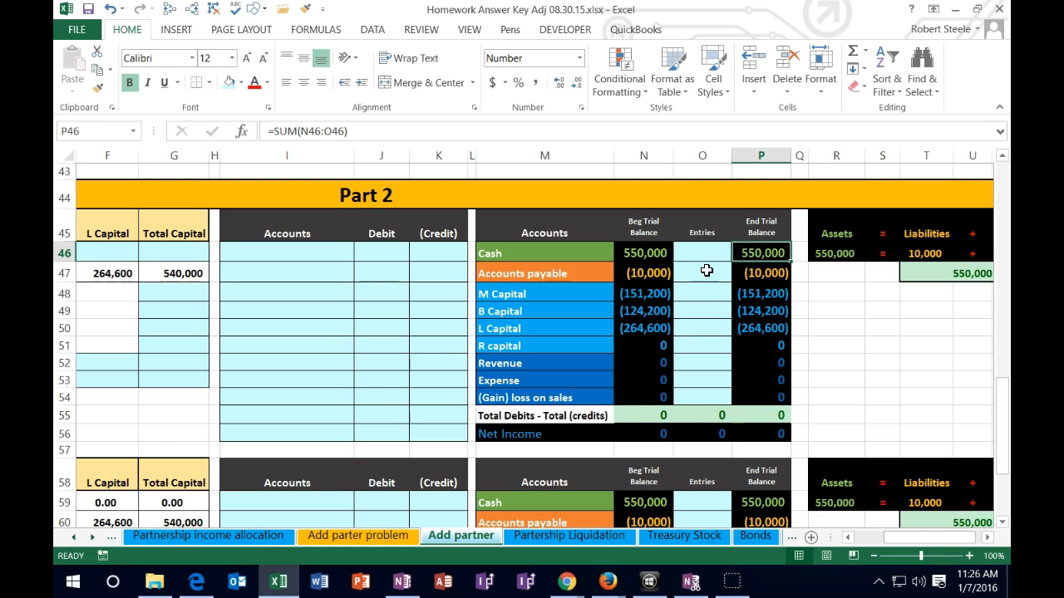
key("Right")
key("Right")
key("Right")
key("Right")
key("Right")
key("Right")
key("Right")
key("Right")
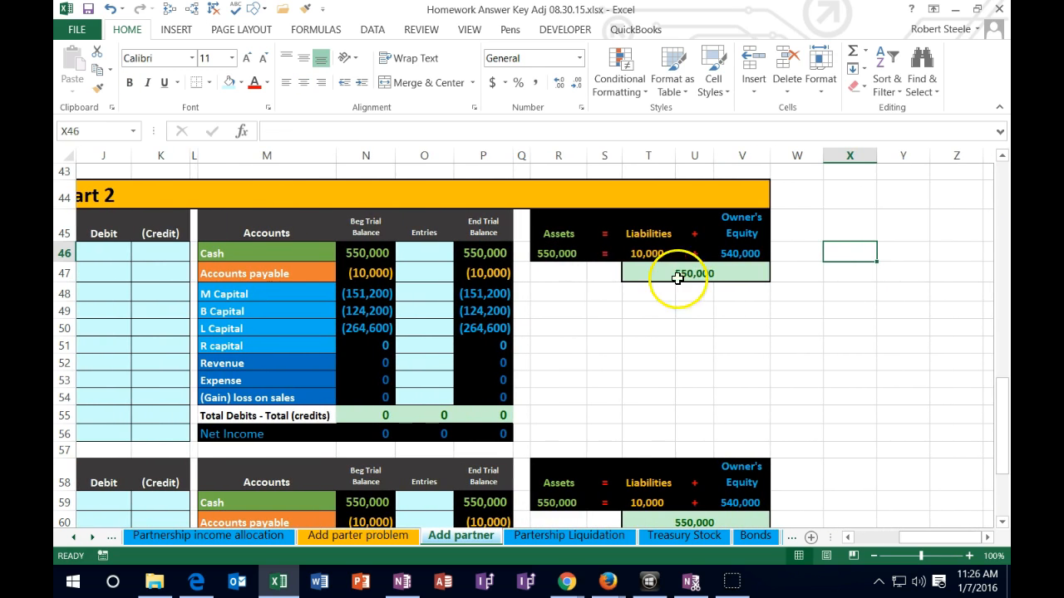
double_click(568, 254)
key("Escape")
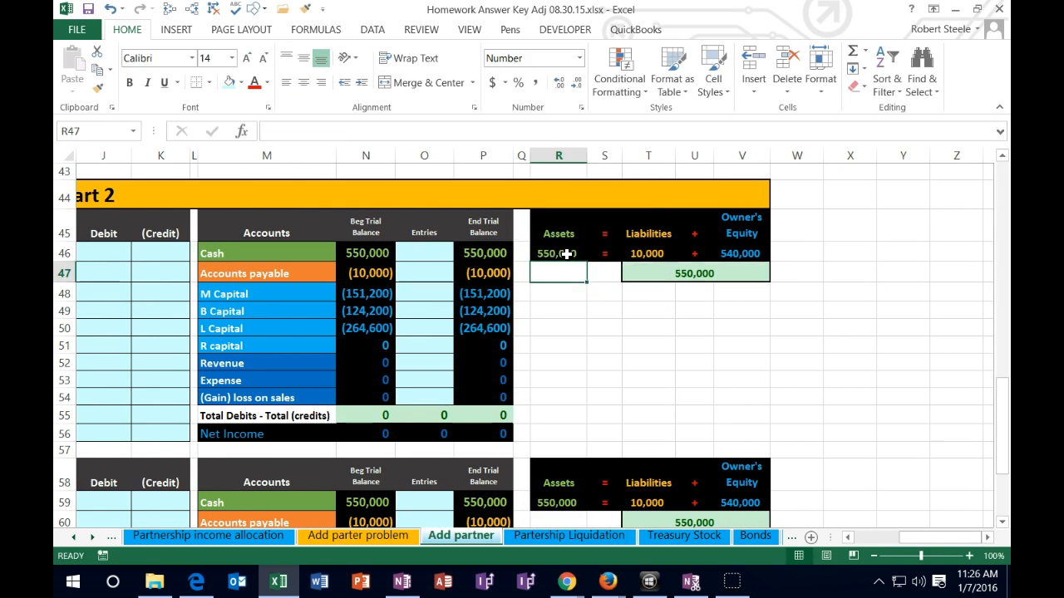
double_click(625, 253)
key("Return")
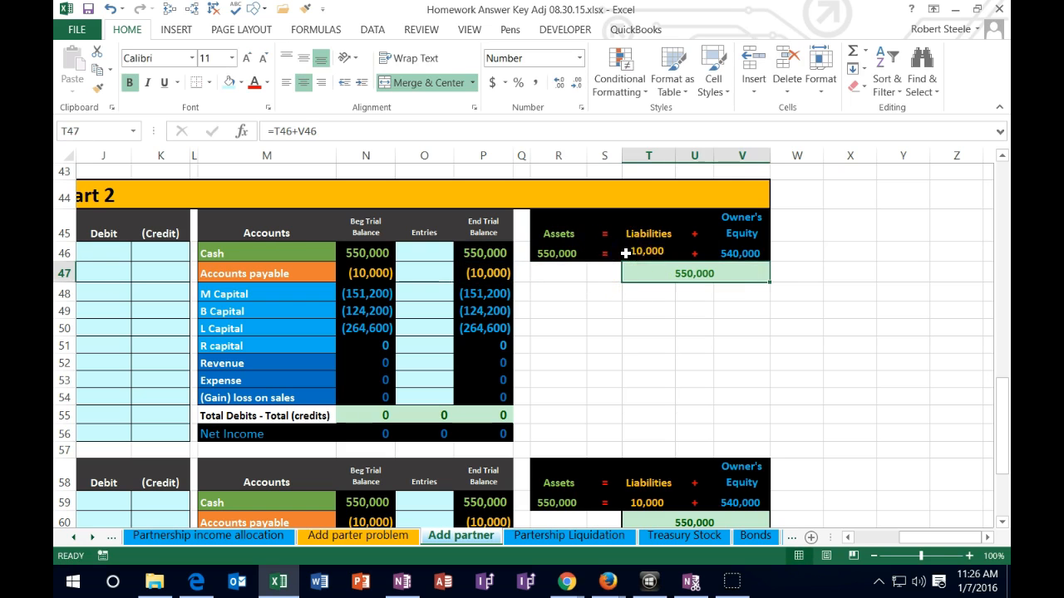
double_click(734, 256)
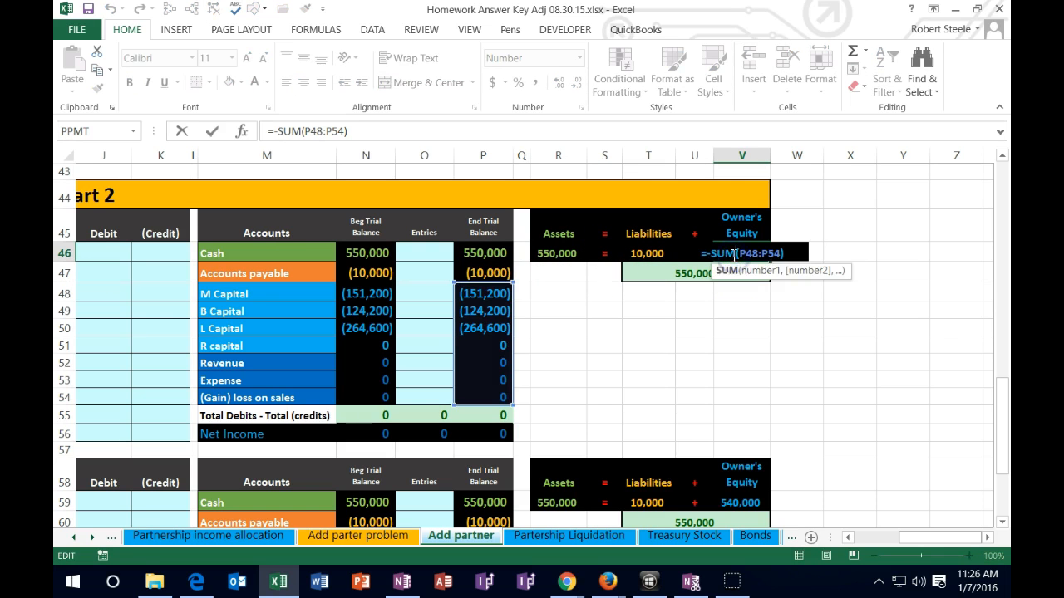
key("Return")
Step: Enter M Capital's income and loss ratio in D46 as =3/(3+2+5) and format it as a percentage
key("Left")
key("Left")
key("Left")
key("Left")
key("Left")
key("Left")
key("Left")
key("Left")
key("Left")
key("Left")
key("Left")
key("Left")
key("Left")
key("Left")
key("Left")
key("Left")
key("Left")
key("Left")
key("Left")
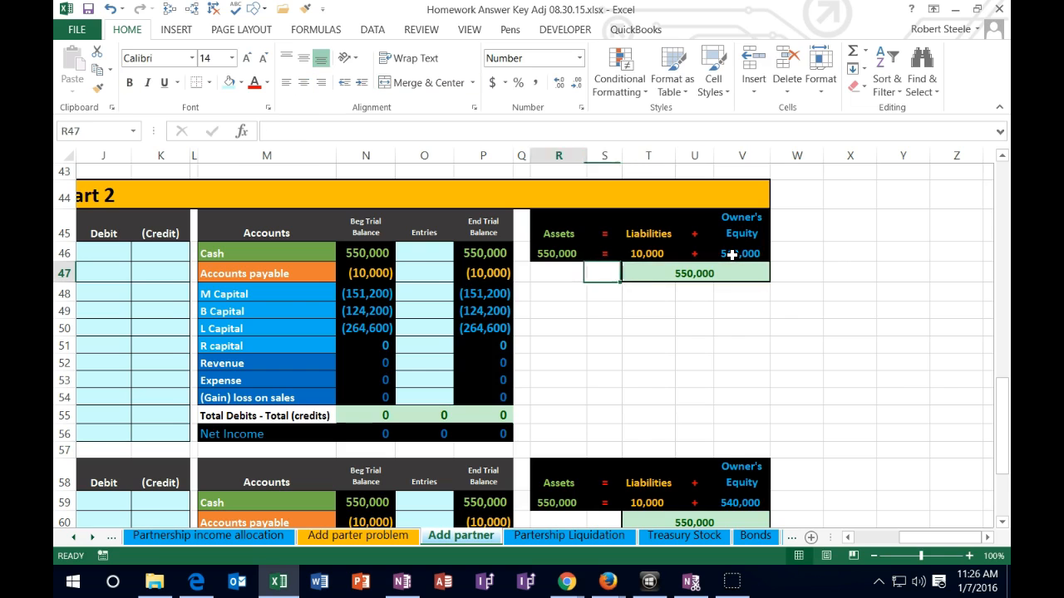
key("Down")
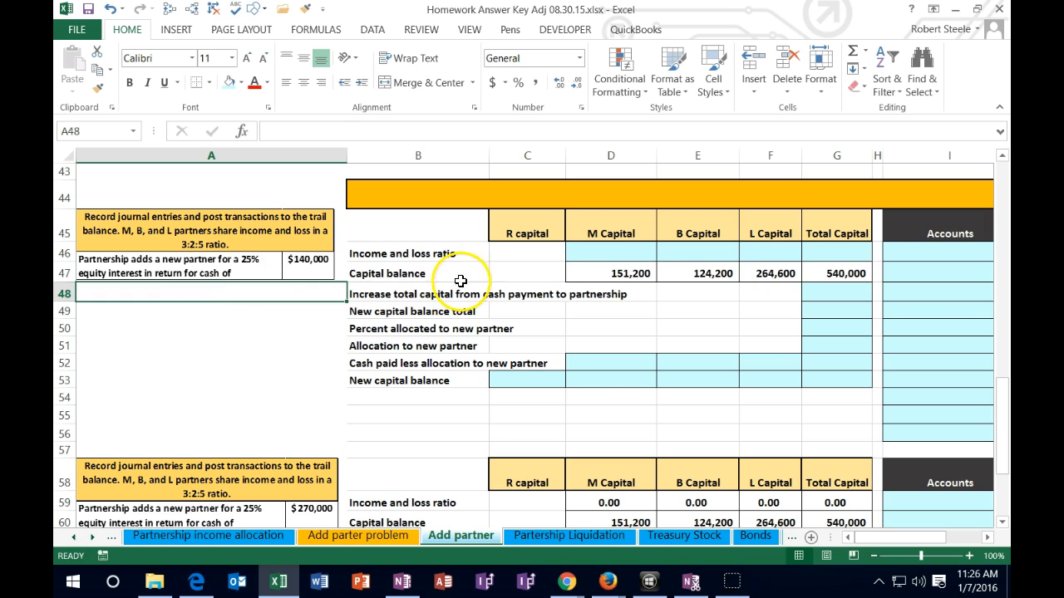
left_click(600, 255)
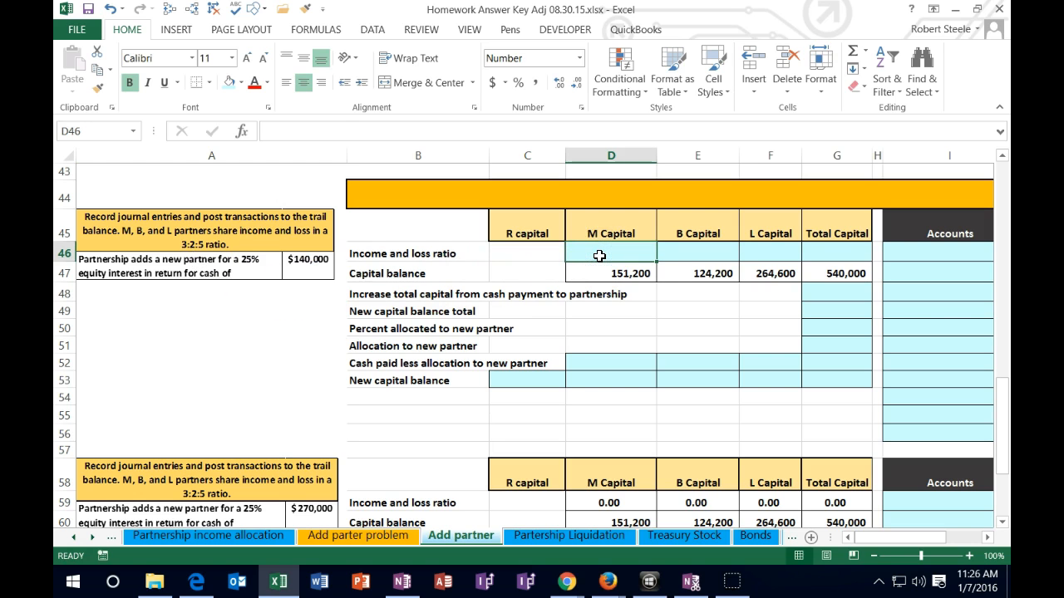
type("=3")
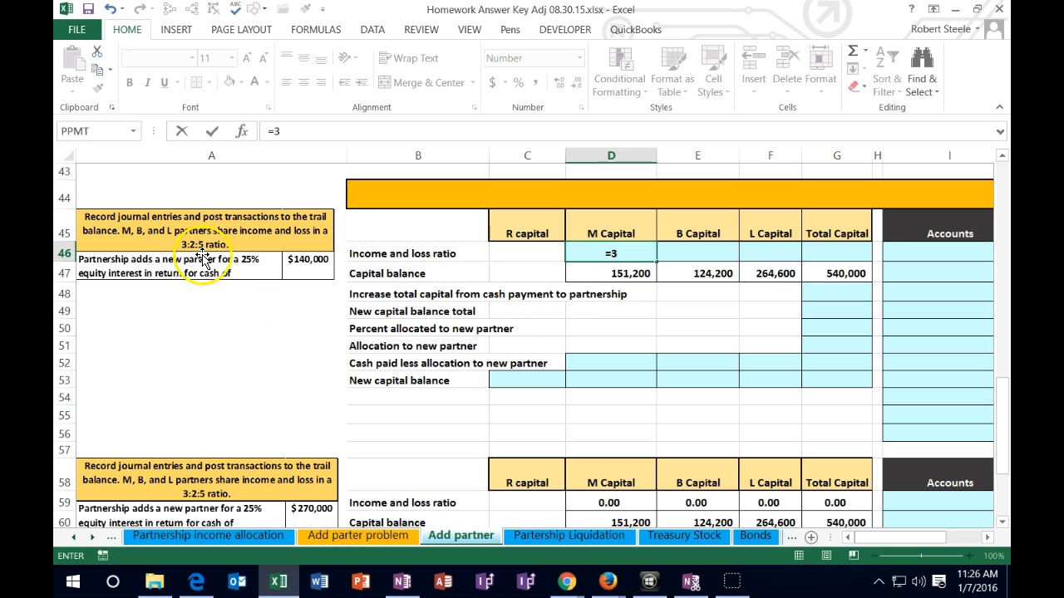
type("/(")
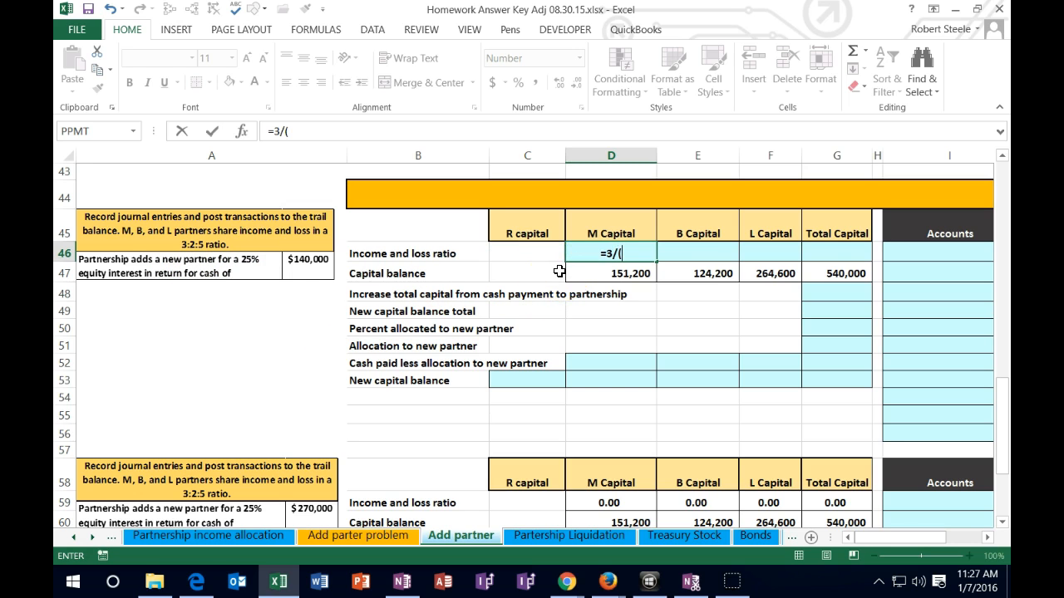
type("3+2+5)")
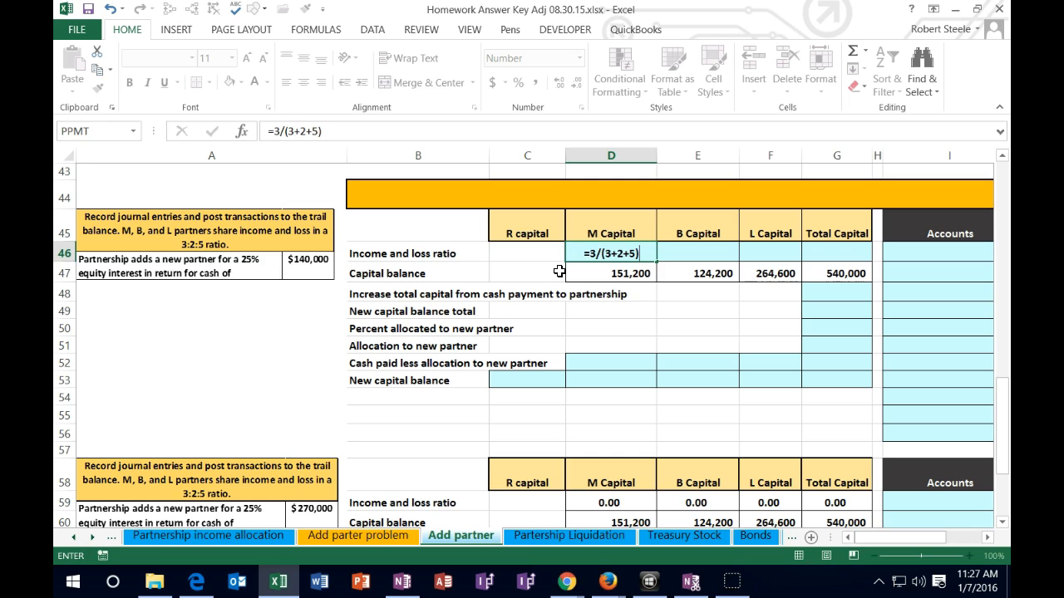
key("Return")
key("Up")
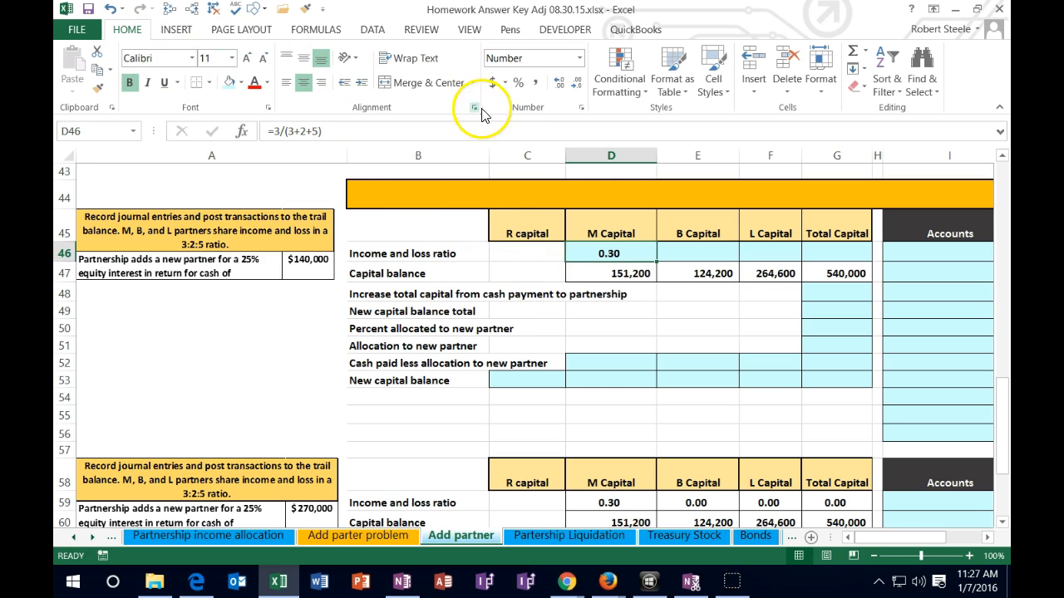
left_click(518, 83)
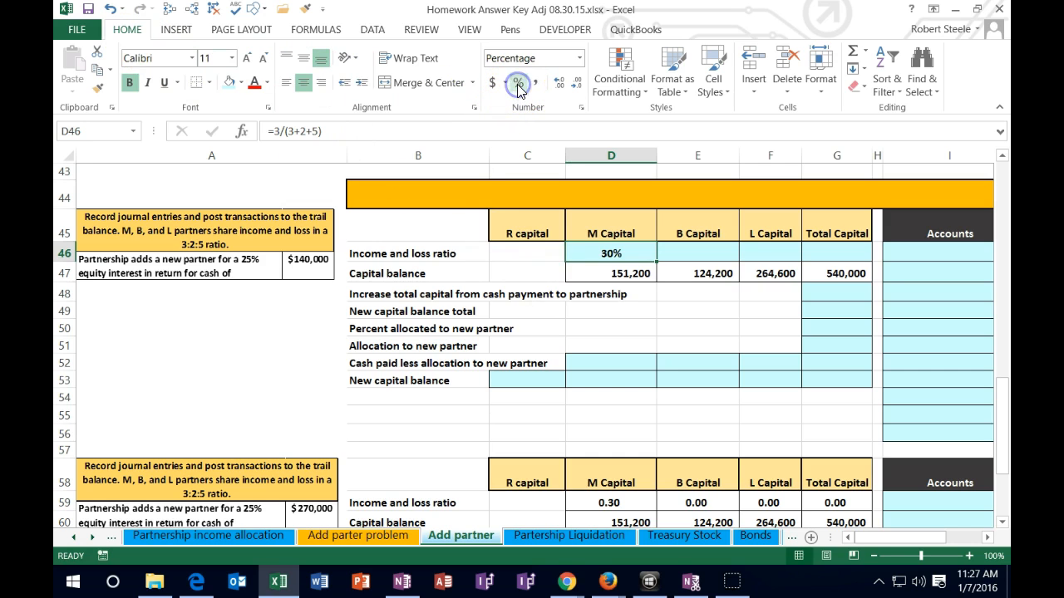
Step: Enter B Capital's income and loss ratio in E46 as =2/(3+2+5) and format it as a percentage
left_click(689, 255)
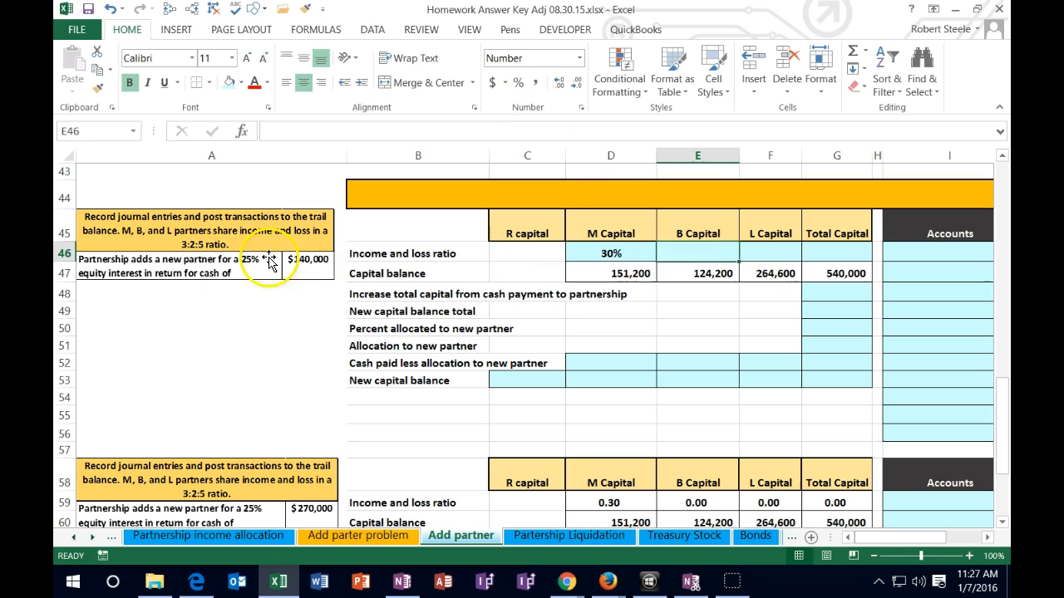
type("=")
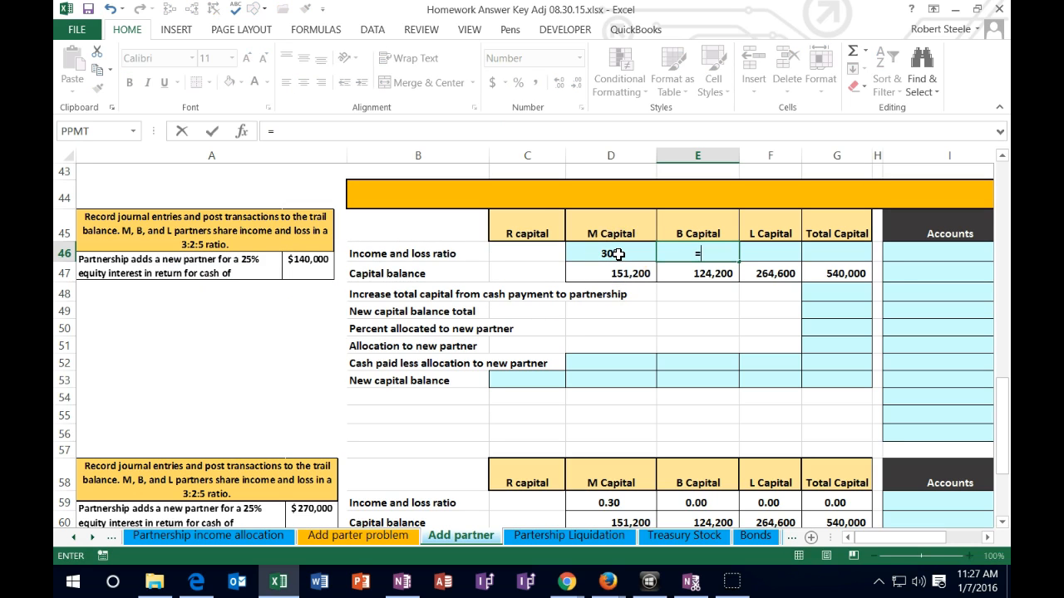
type("2(3+2")
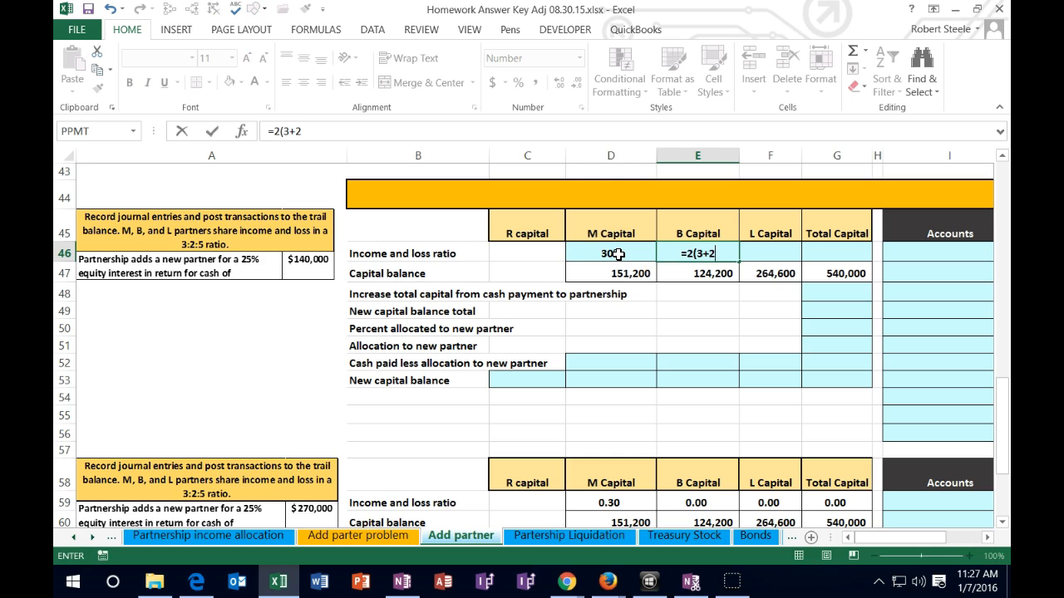
type("+5)")
left_click(684, 254)
type("/")
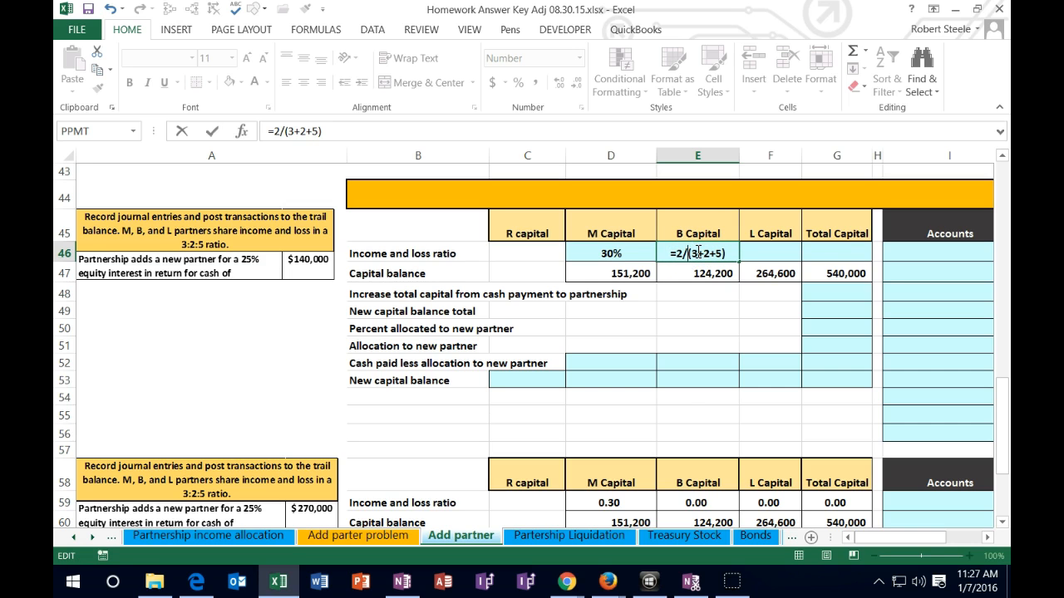
key("Return")
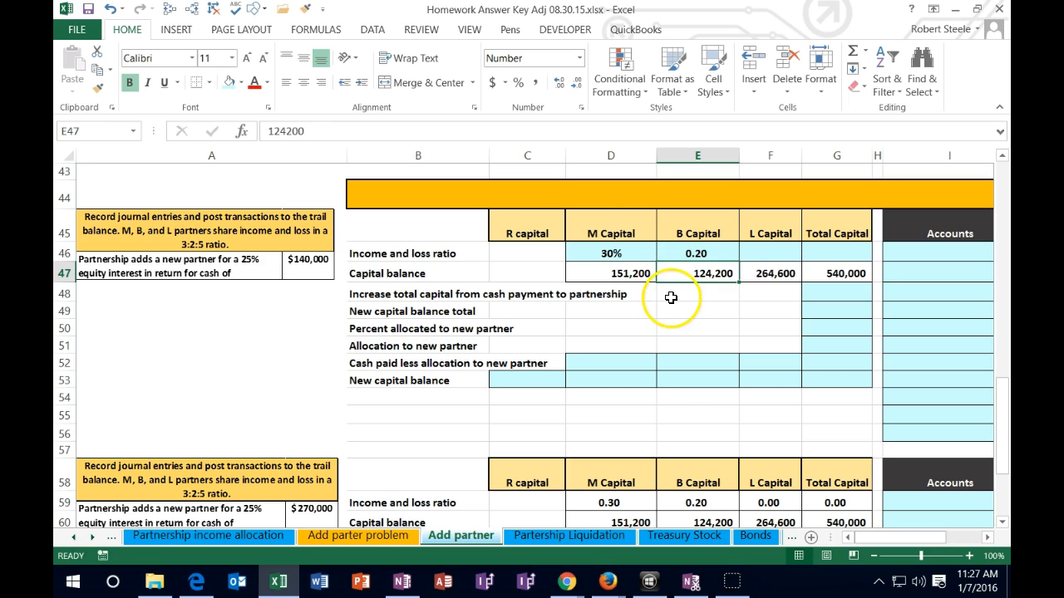
left_click(704, 251)
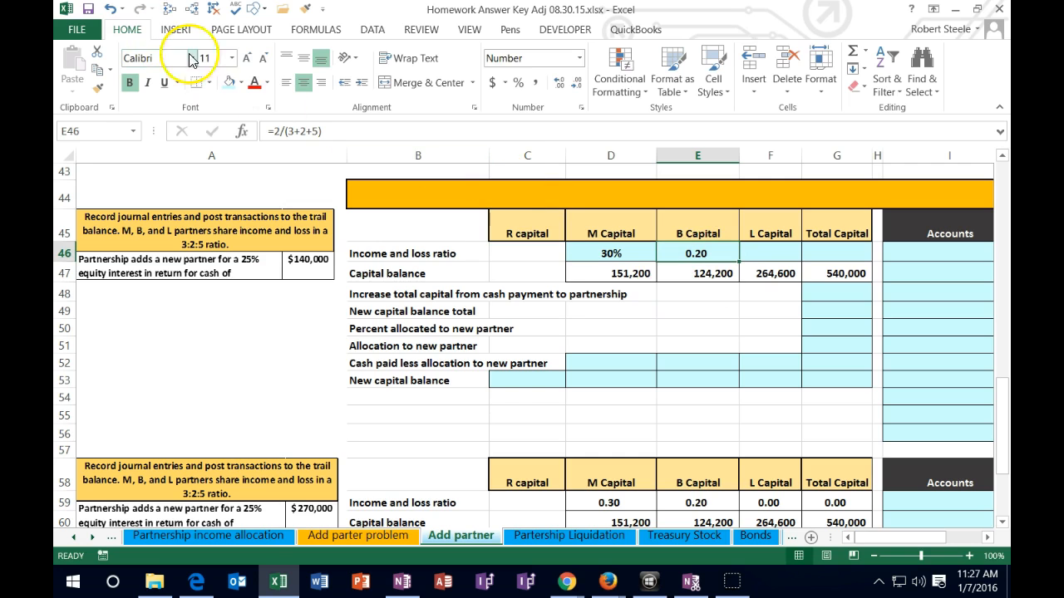
left_click(518, 83)
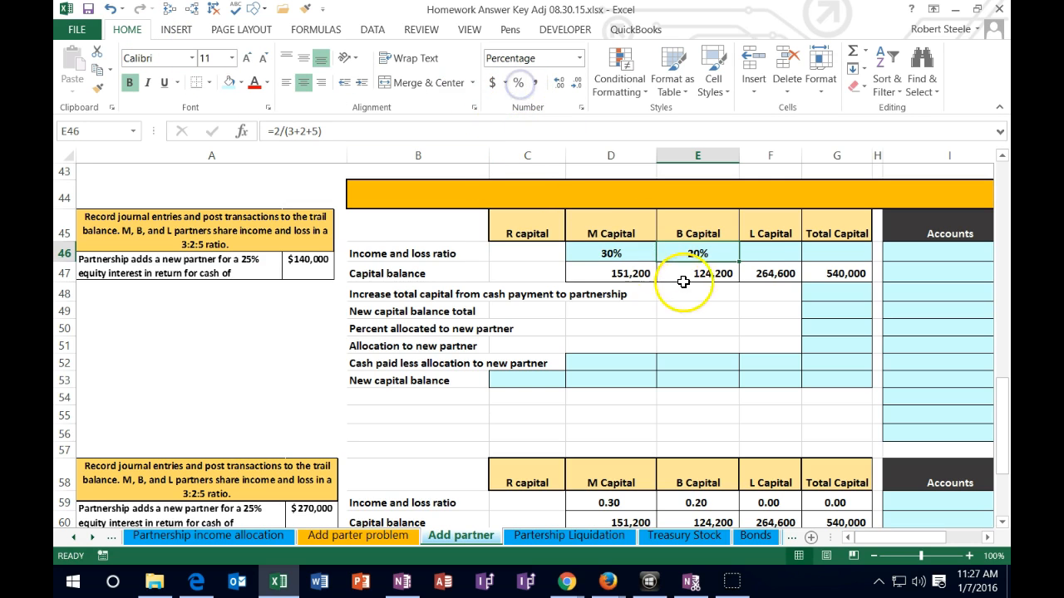
Step: Enter L Capital's income and loss ratio in F46 as =5/(3+2+5) and format it as a percentage
left_click(761, 254)
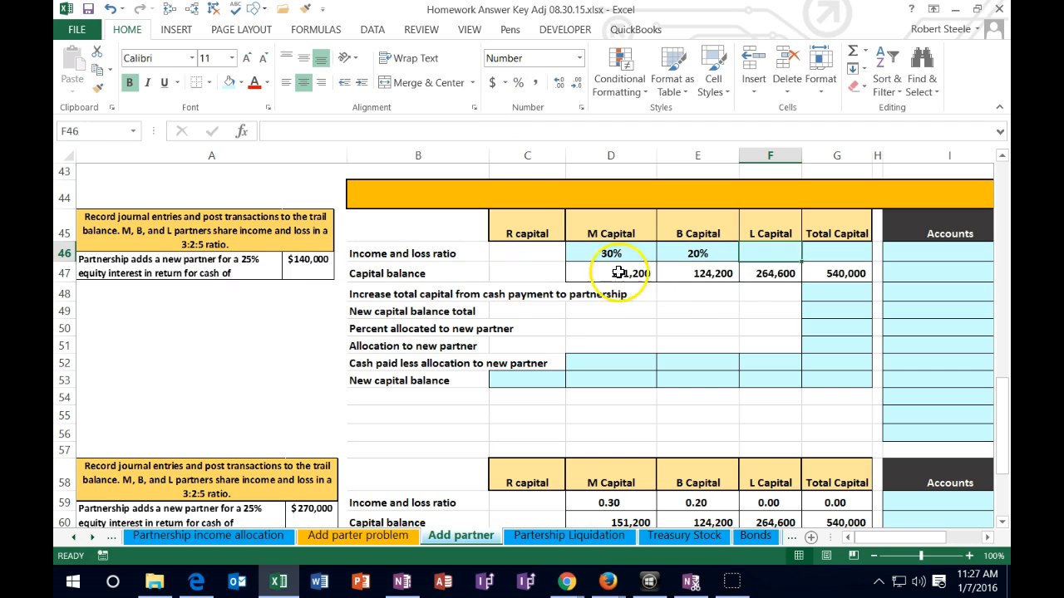
type("=")
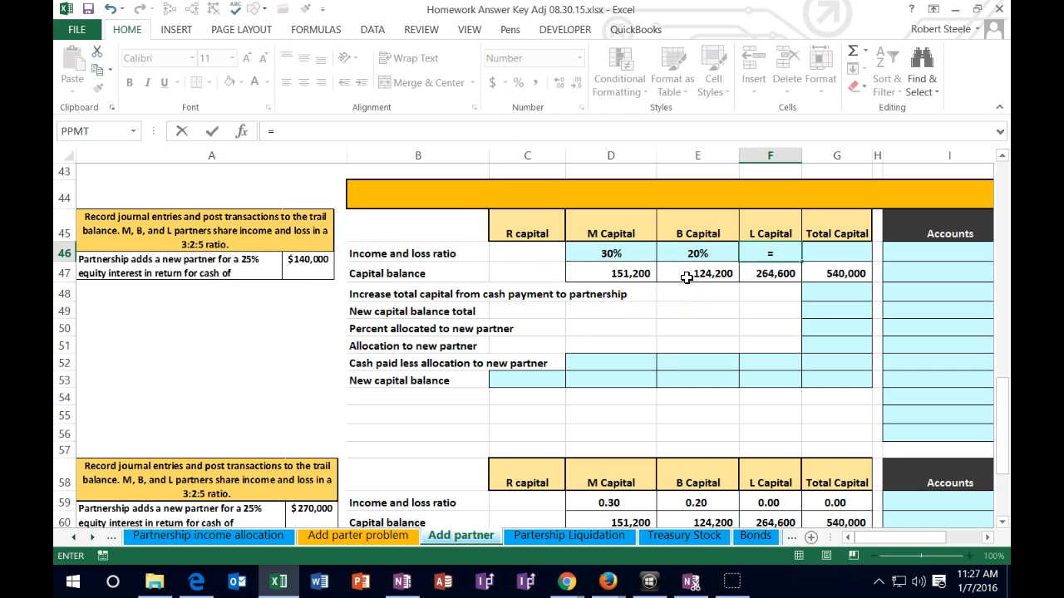
type("5/(3+2+5)")
key("Return")
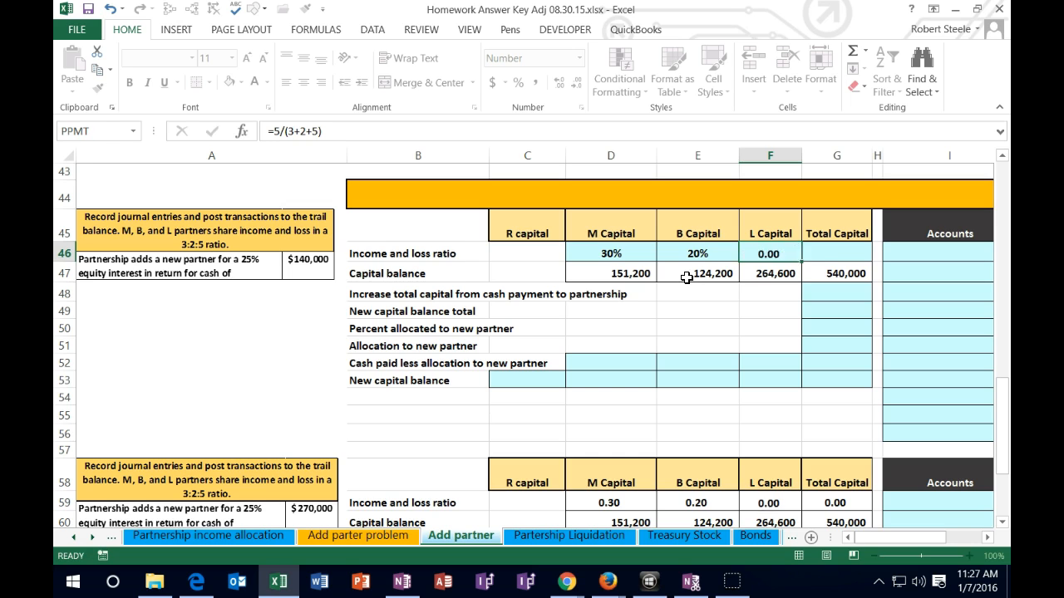
left_click(769, 255)
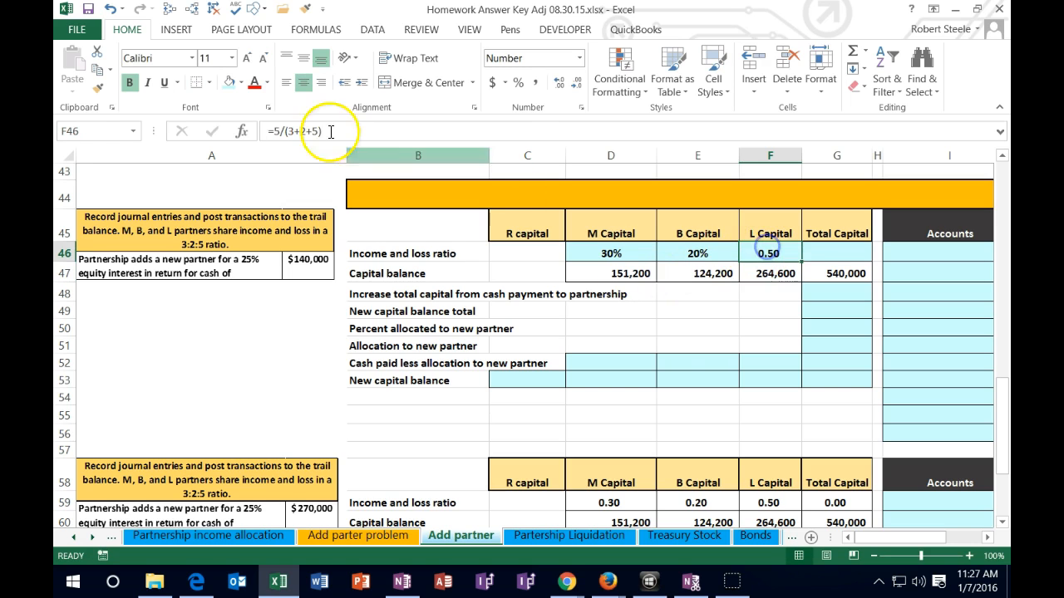
left_click(518, 82)
Step: Total the partners' income and loss ratios in G46 with =SUM(D46:F46) and format the total as a percentage
left_click_drag(612, 253, 765, 253)
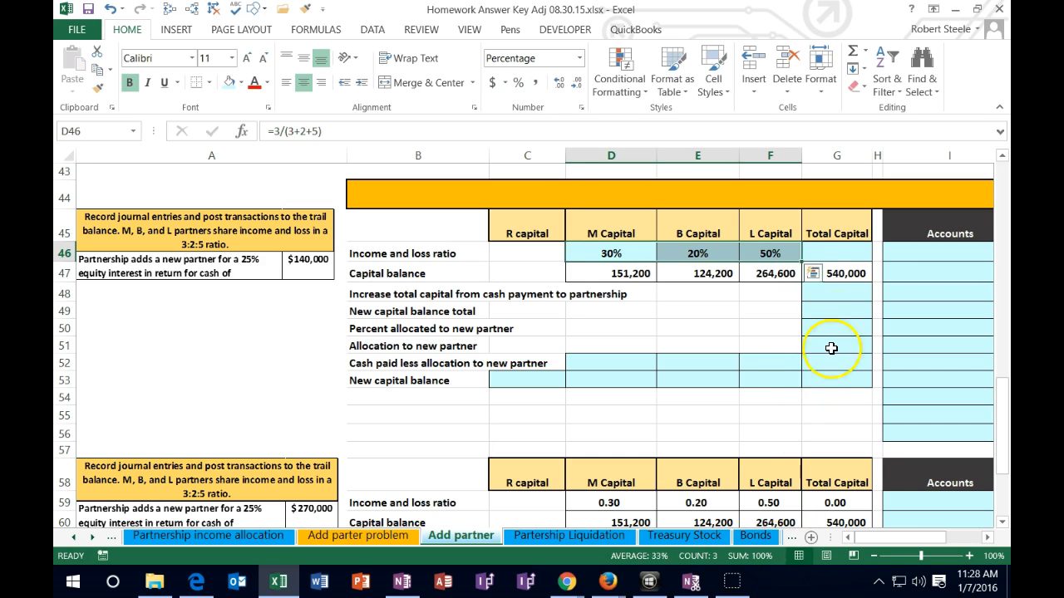
left_click(835, 252)
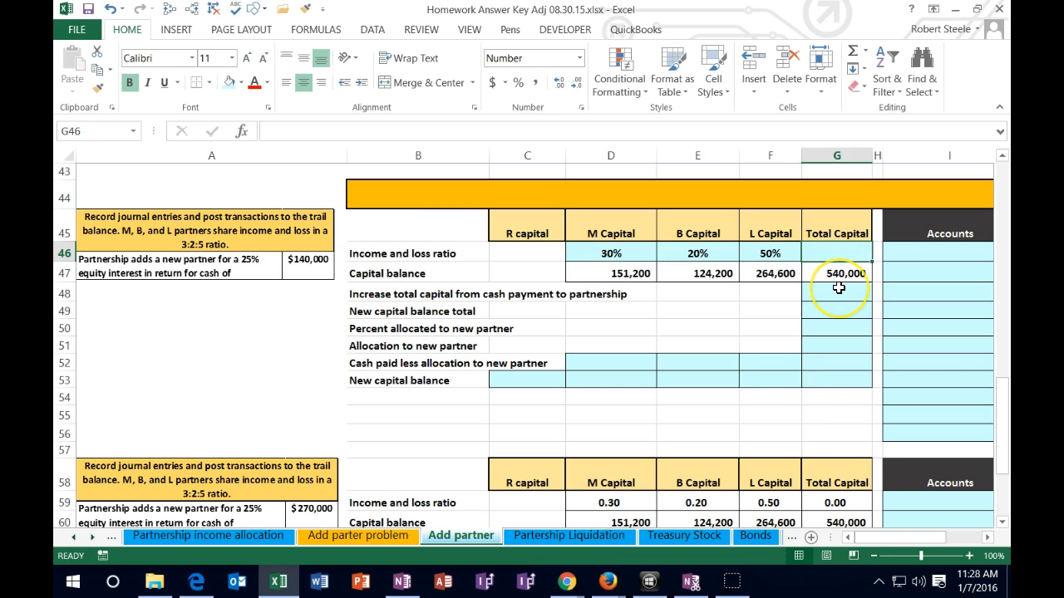
type("=")
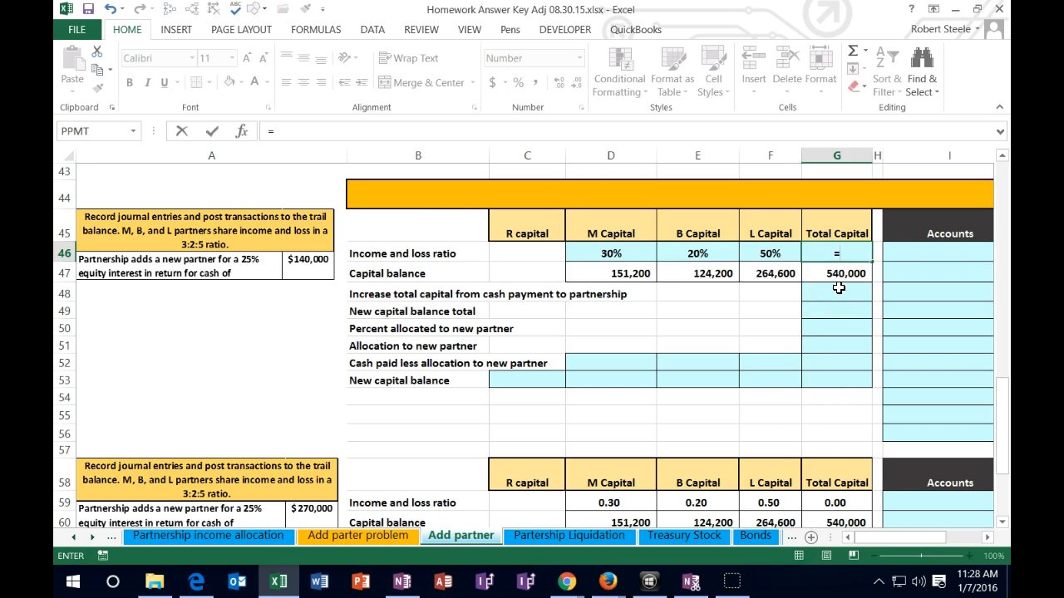
type("sum")
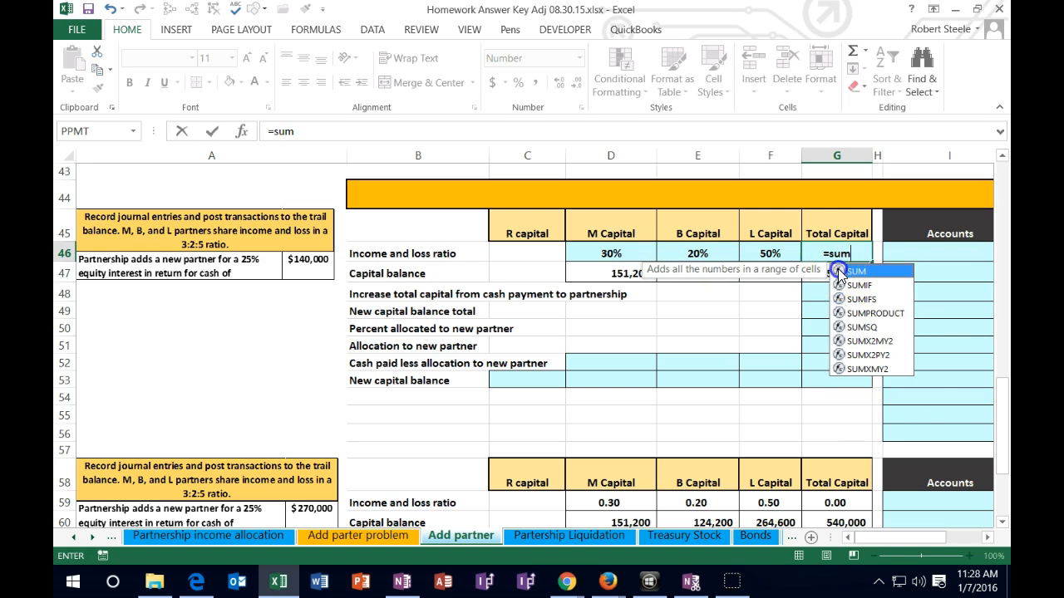
key("Tab")
left_click_drag(611, 254, 754, 257)
key("Return")
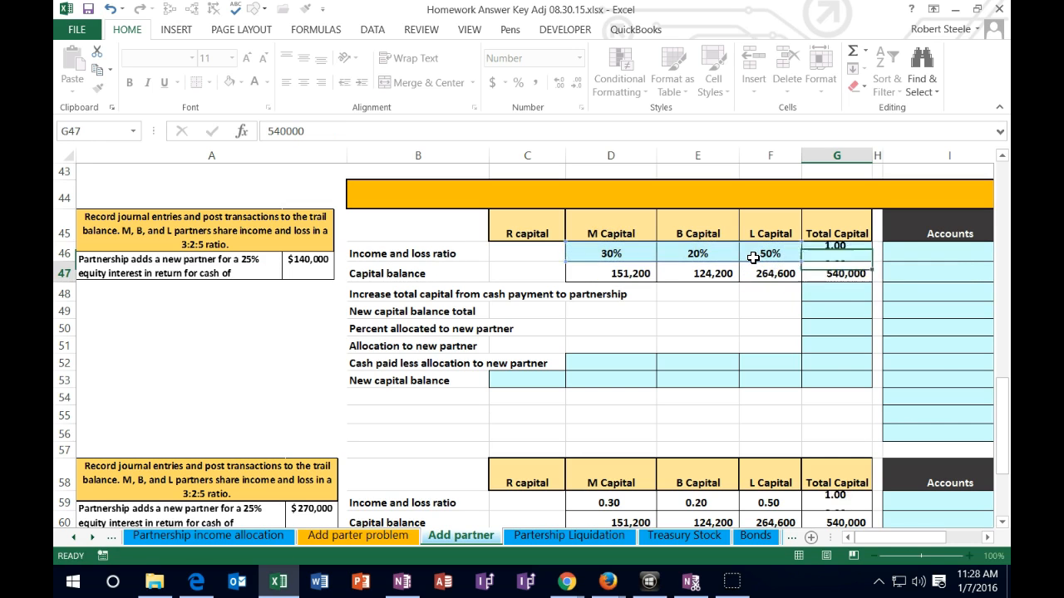
key("Up")
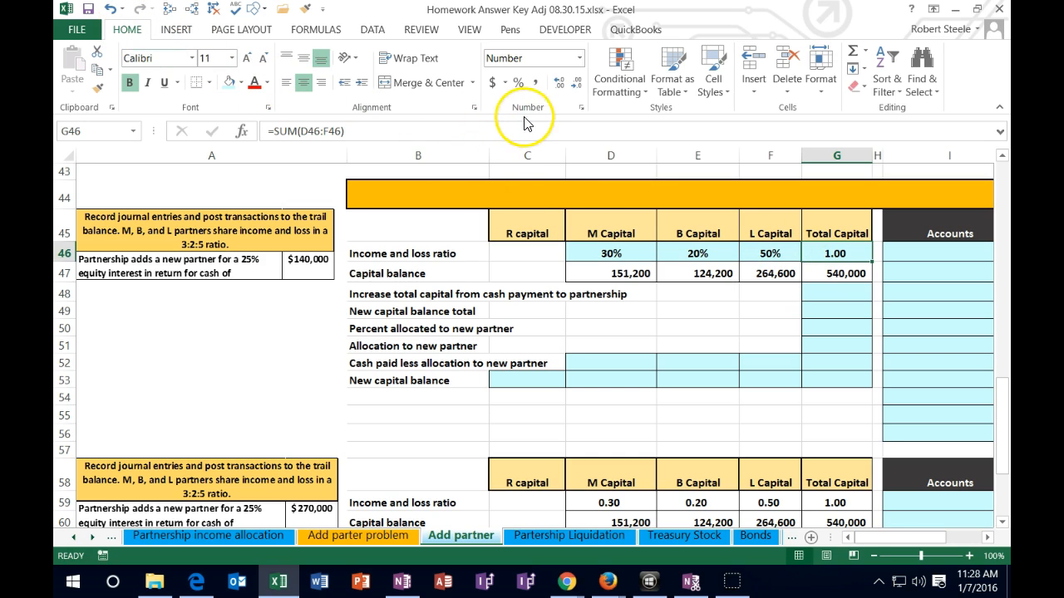
left_click(518, 83)
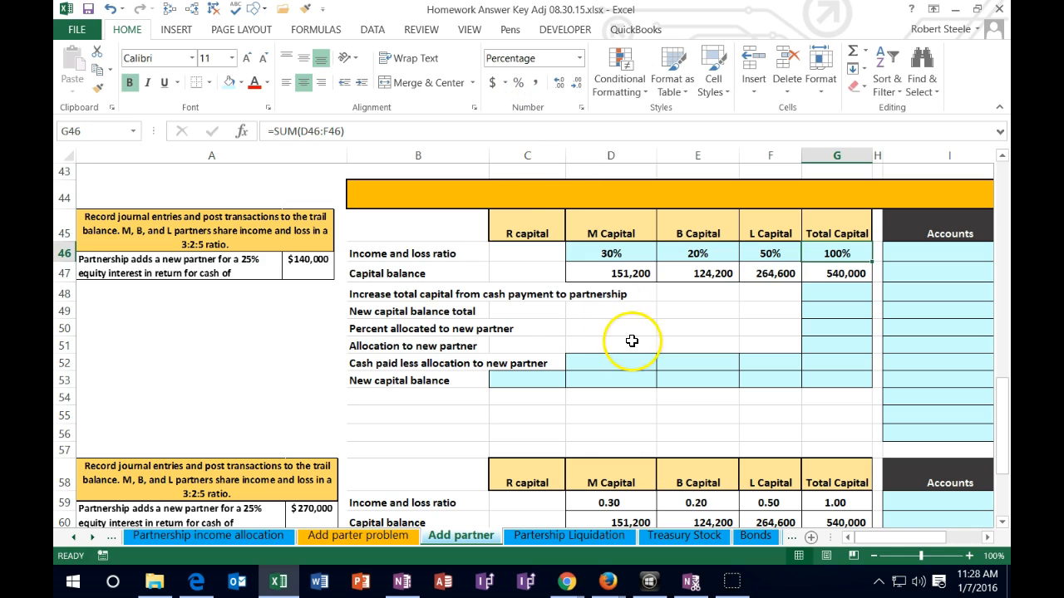
Step: Review the income and loss ratio formulas of M, B and L Capital and the new partner's R capital column
left_click(617, 254)
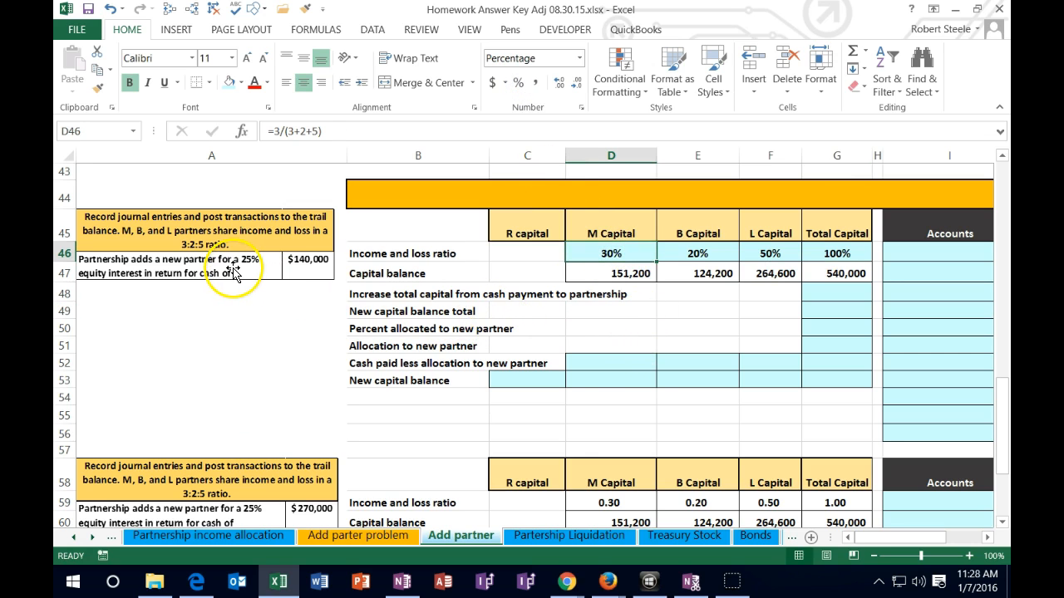
key("Up")
left_click(569, 260)
key("Right")
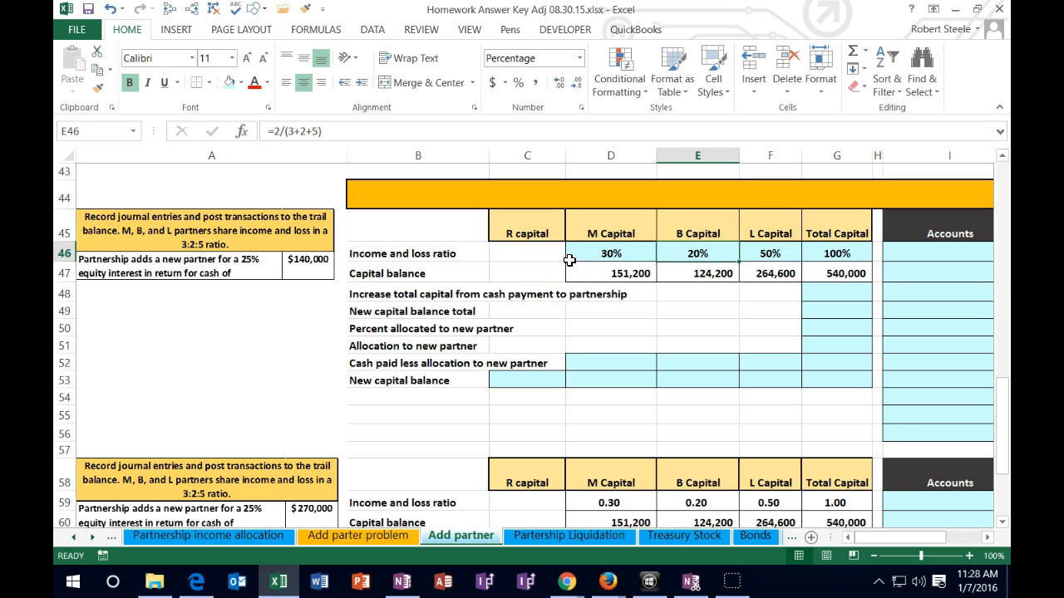
key("Right")
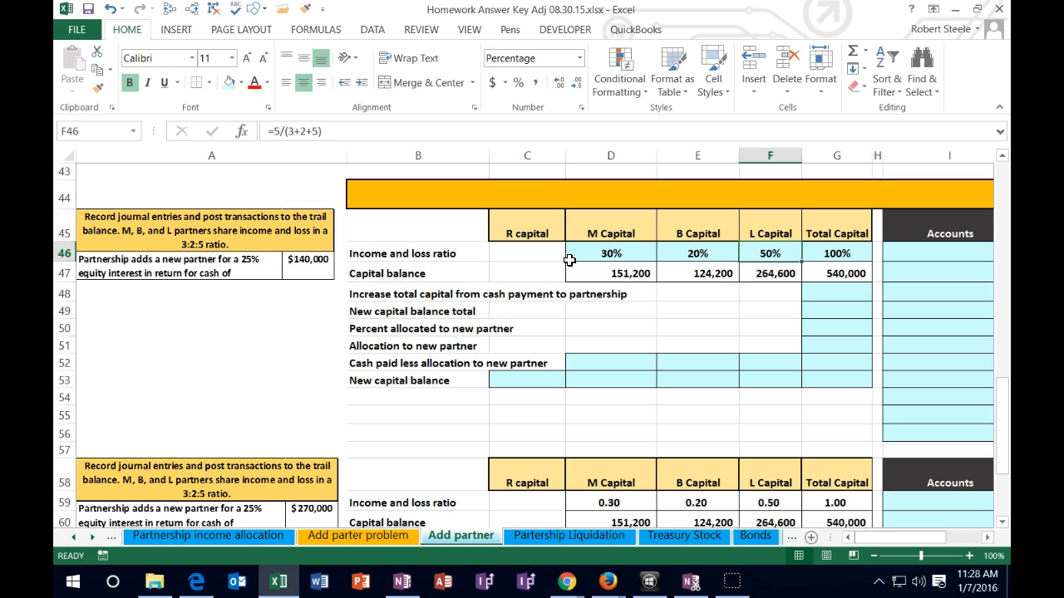
left_click(525, 233)
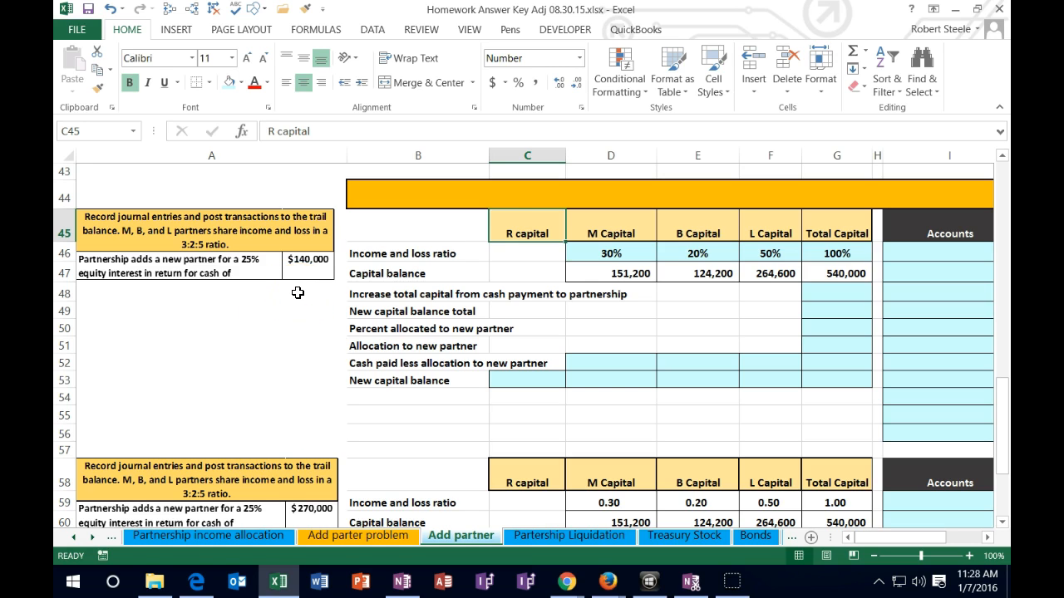
Step: Examine the Part 2 allocation rows, journal entry area and trial balance, including the R capital account and the cash beginning balance
left_click(420, 328)
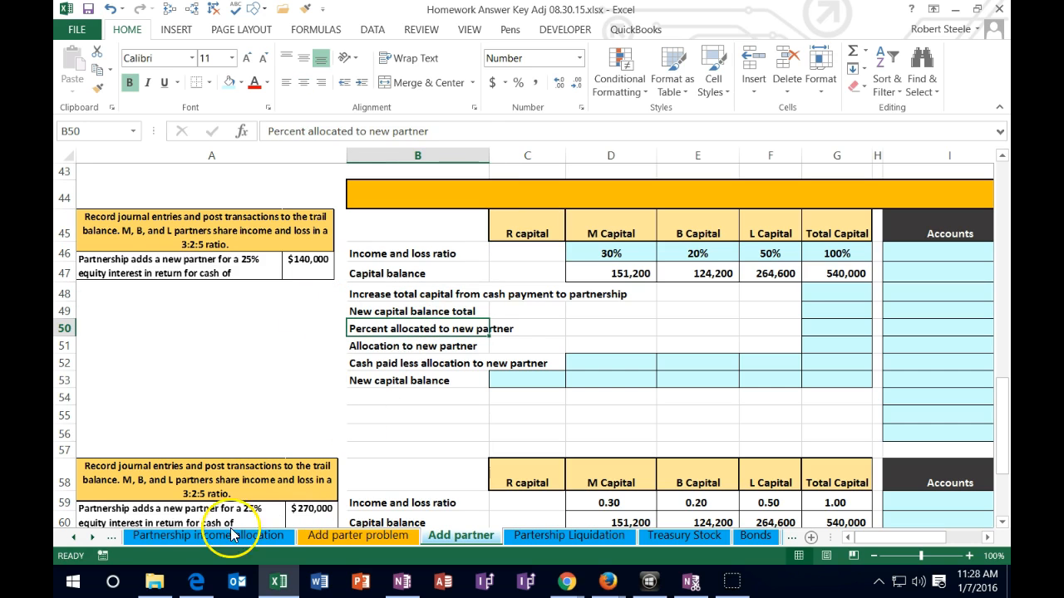
key("Right")
key("Right")
key("Right")
key("Right")
key("Right")
key("Right")
key("Right")
key("Right")
key("Right")
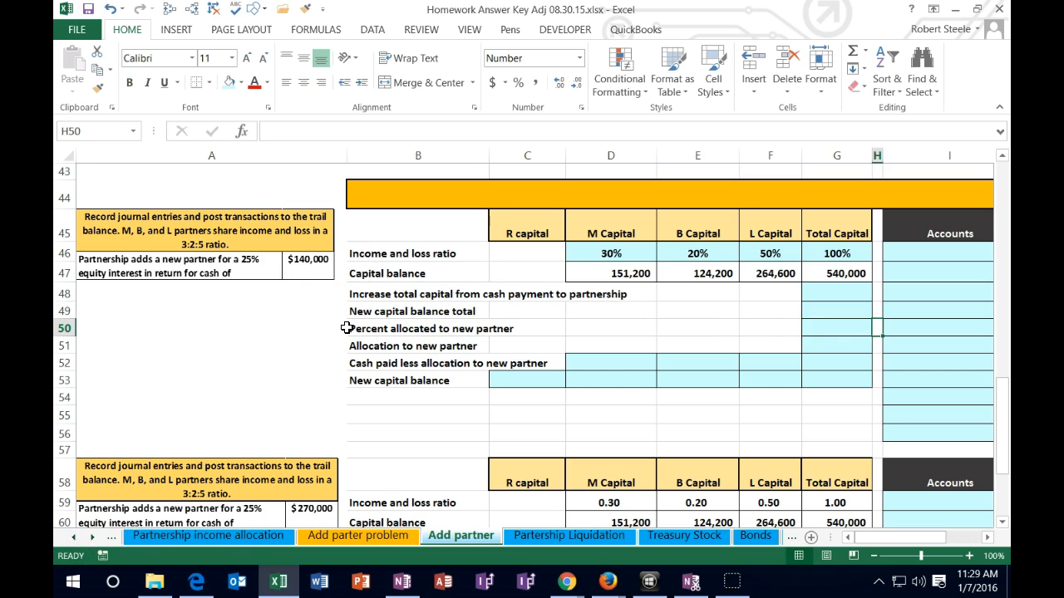
key("Right")
key("Right")
key("Right")
key("Right")
key("Right")
key("Right")
key("Right")
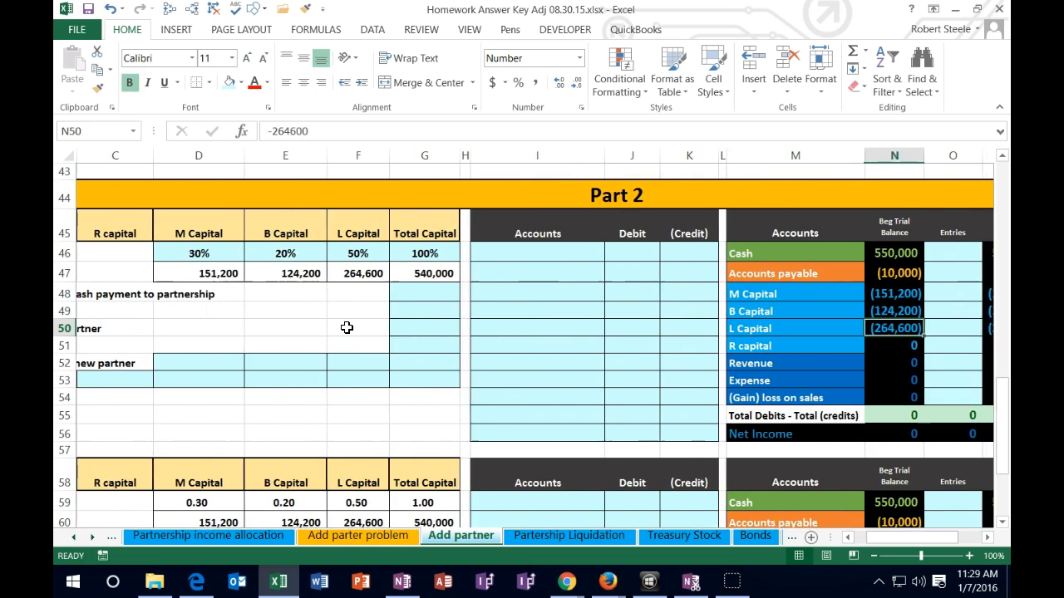
key("Right")
key("Right")
key("Right")
key("Right")
key("Right")
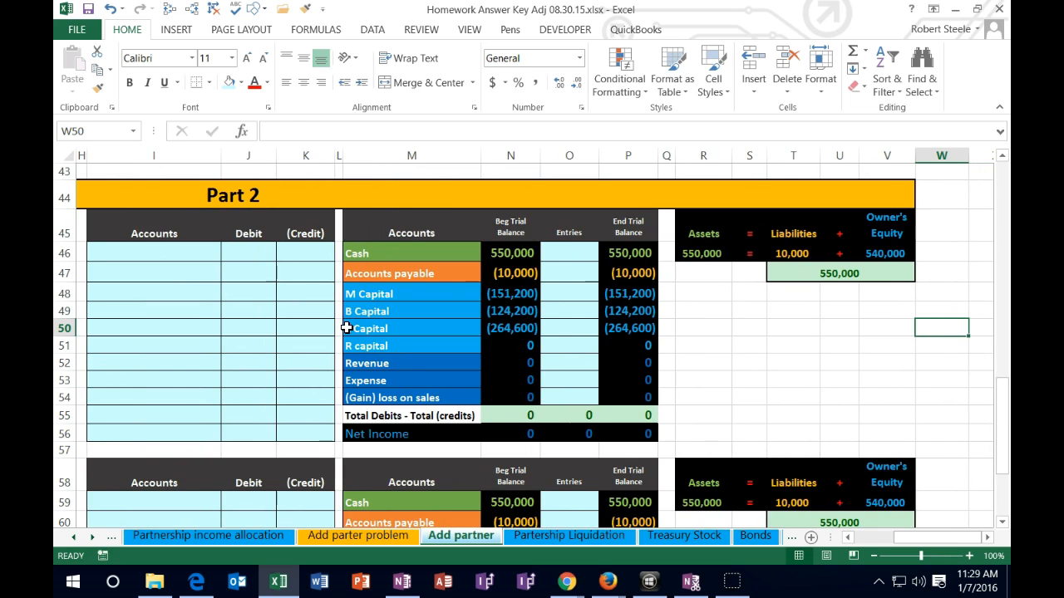
left_click(382, 346)
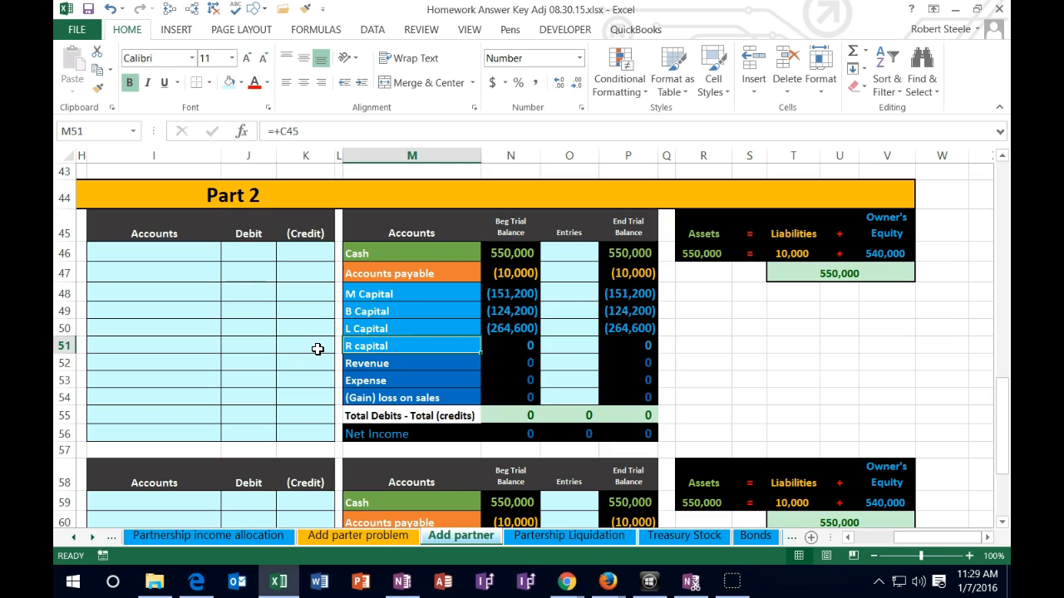
left_click_drag(390, 254, 497, 256)
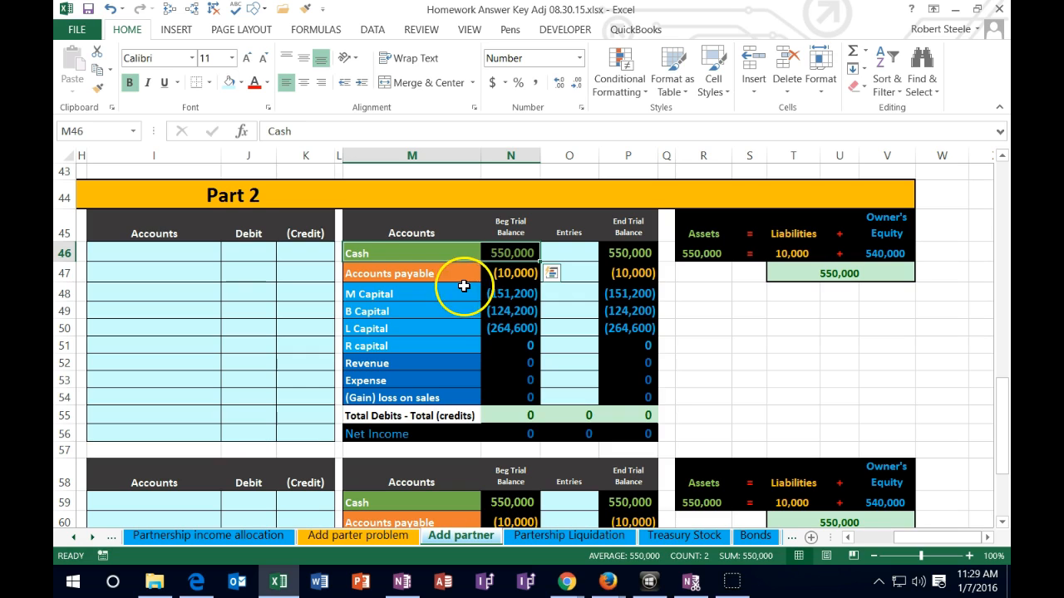
Step: Copy the Cash account name from the trial balance in M46 and paste it as a value into journal entry cell I46
left_click(408, 251)
right_click(408, 251)
left_click(387, 276)
left_click(504, 251)
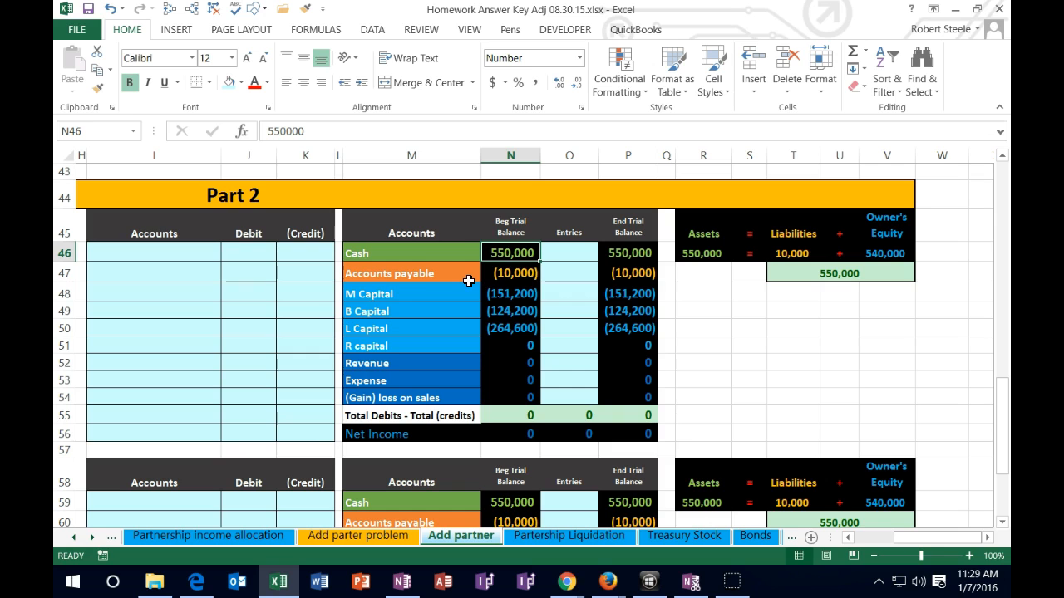
right_click(431, 252)
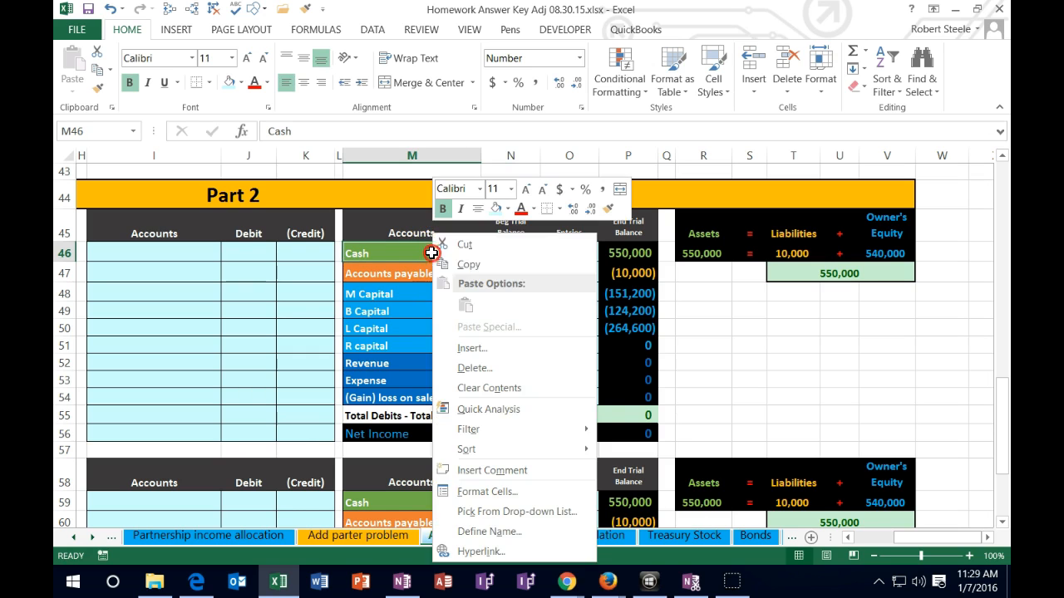
left_click(468, 264)
left_click(194, 251)
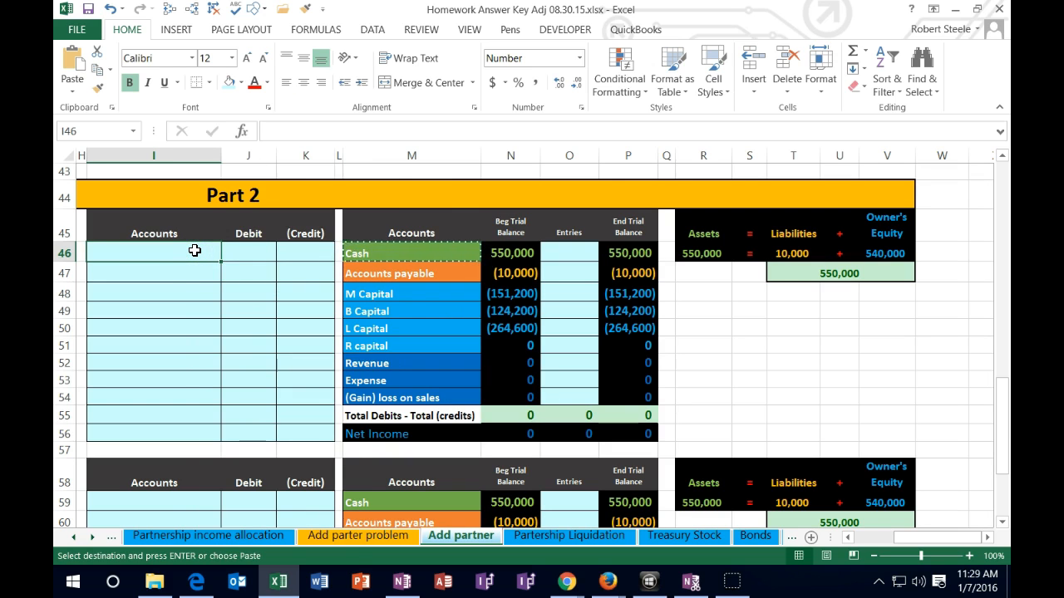
right_click(194, 251)
left_click(252, 306)
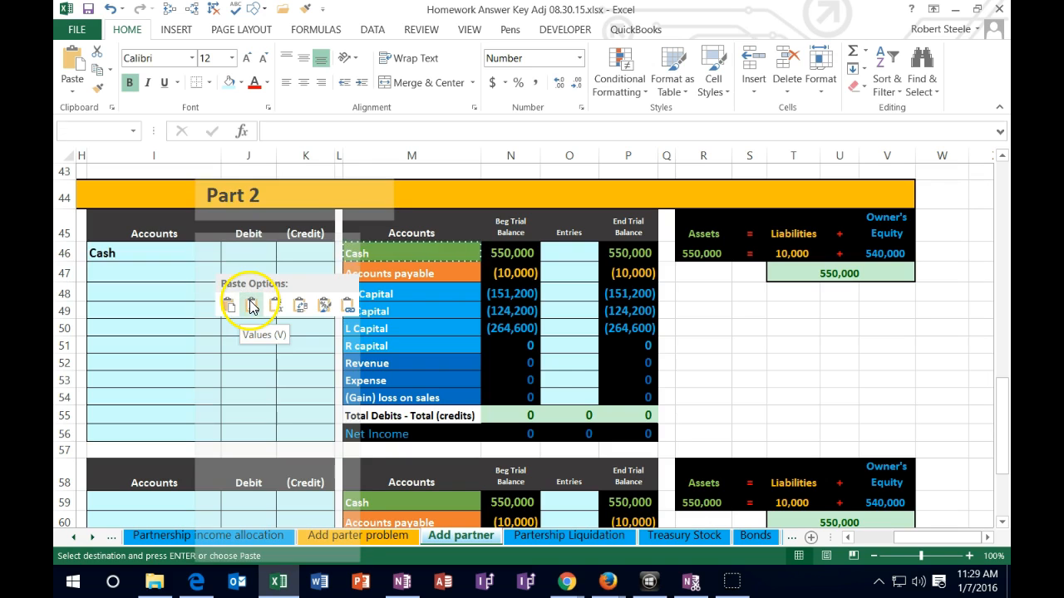
left_click(251, 305)
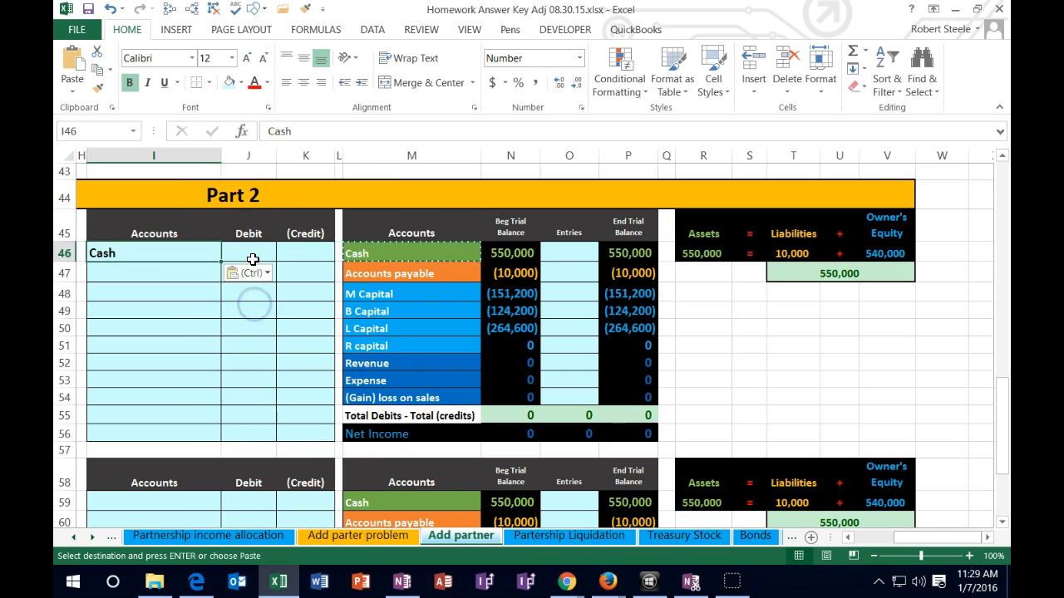
Step: Enter a 140000 debit for Cash in J46 of the journal entry
left_click(252, 256)
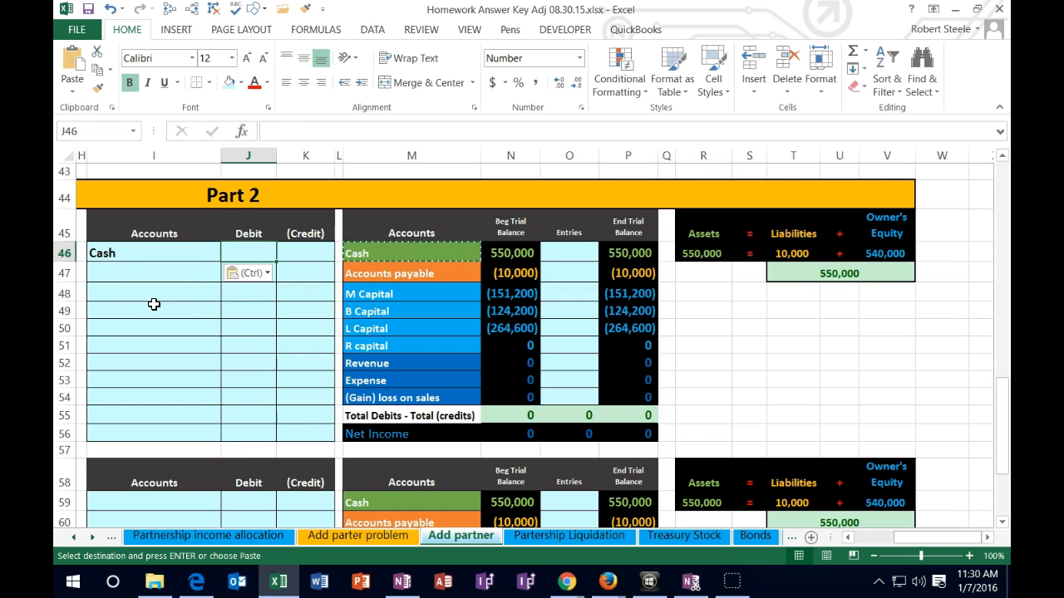
type("140000")
key("Return")
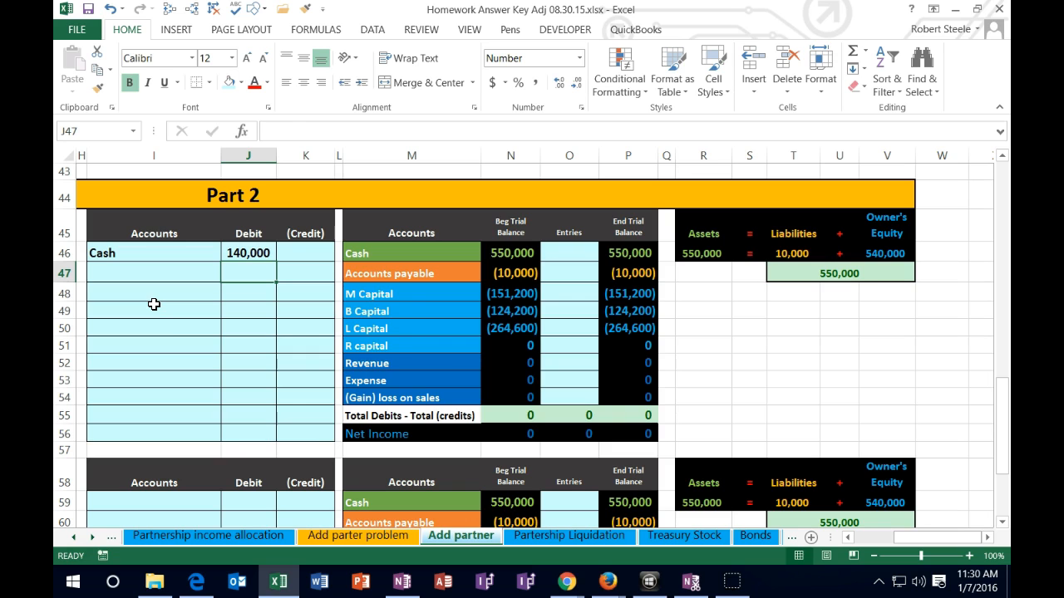
Step: Copy the R capital account name from M51 of the trial balance and paste it as a value into journal entry cell I47
left_click(383, 344)
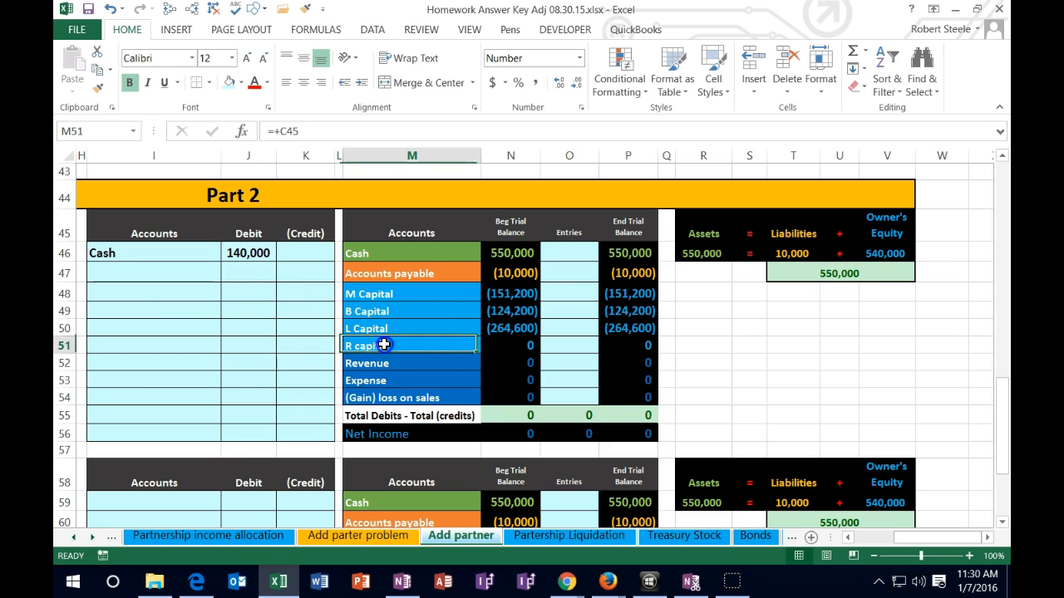
left_click(493, 347)
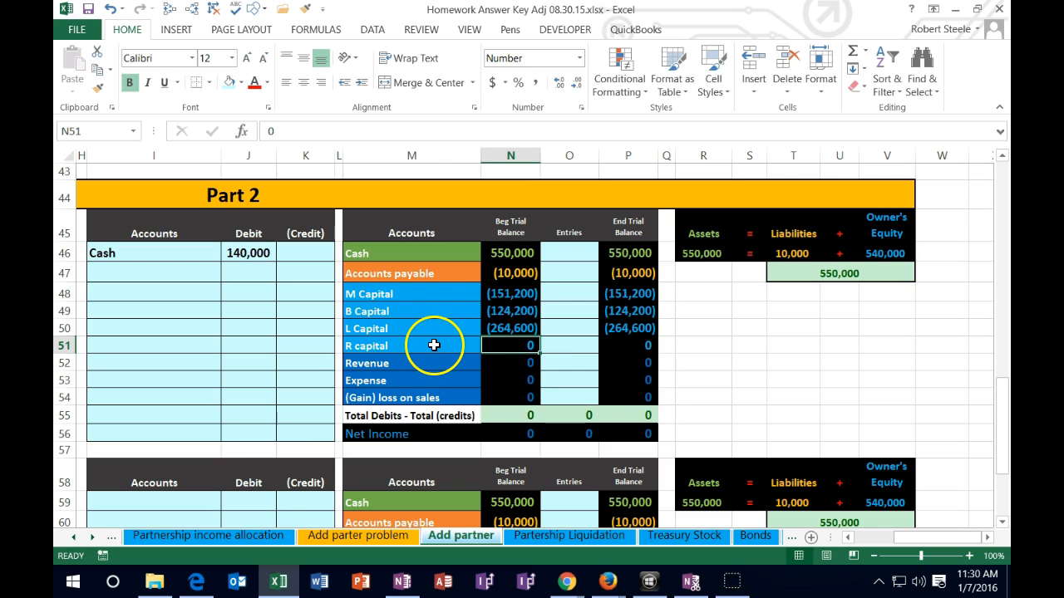
left_click_drag(466, 343, 482, 296)
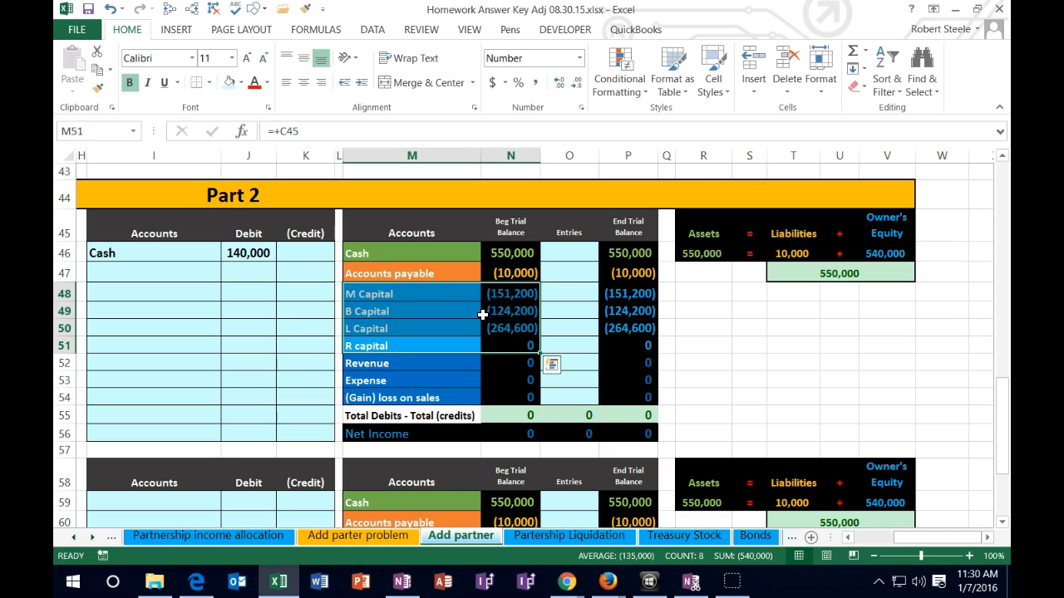
left_click(452, 344)
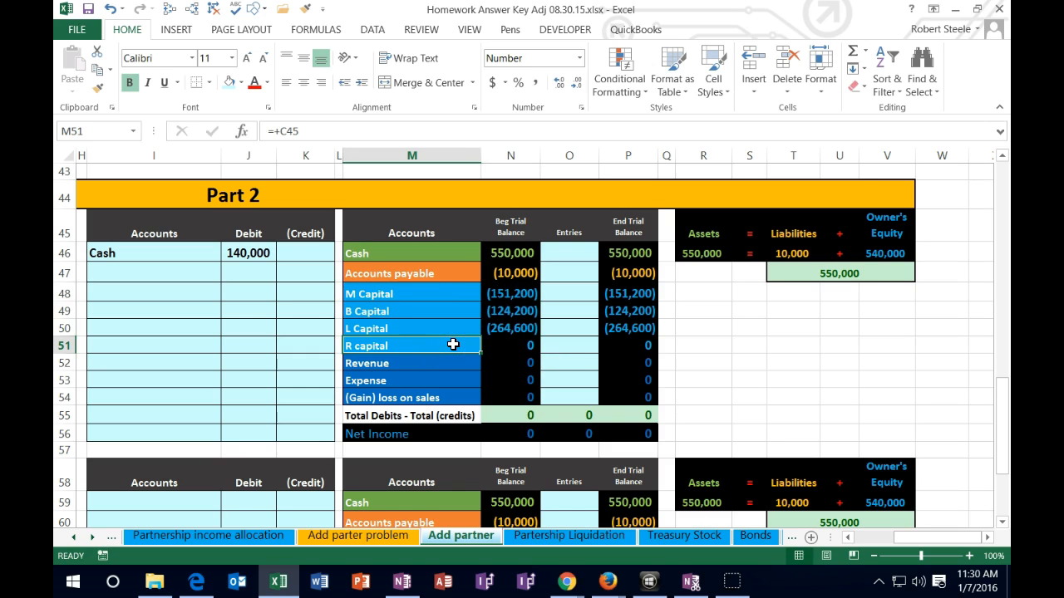
right_click(452, 345)
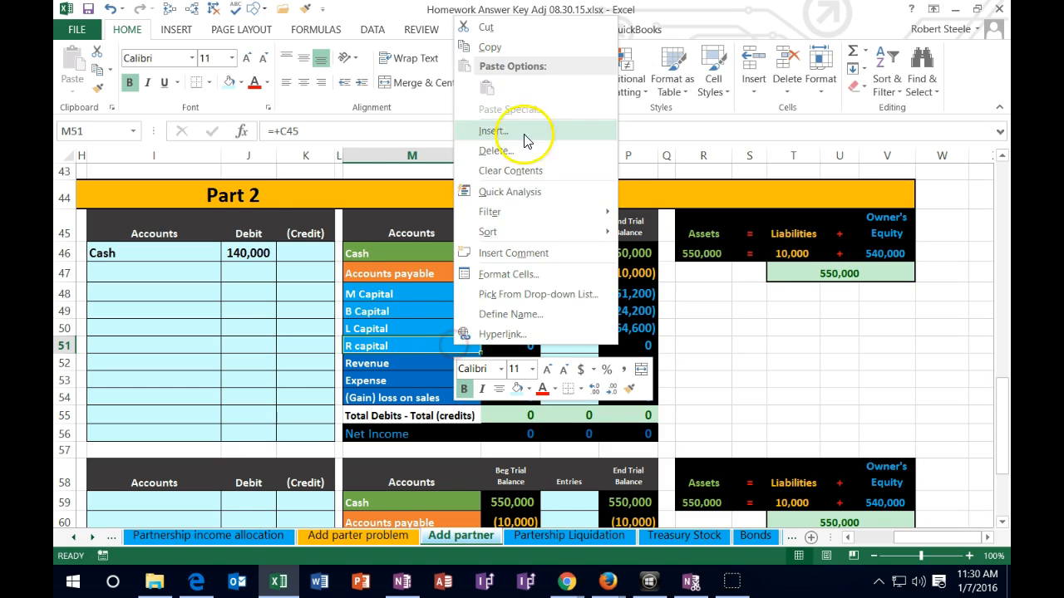
left_click(494, 46)
left_click(201, 271)
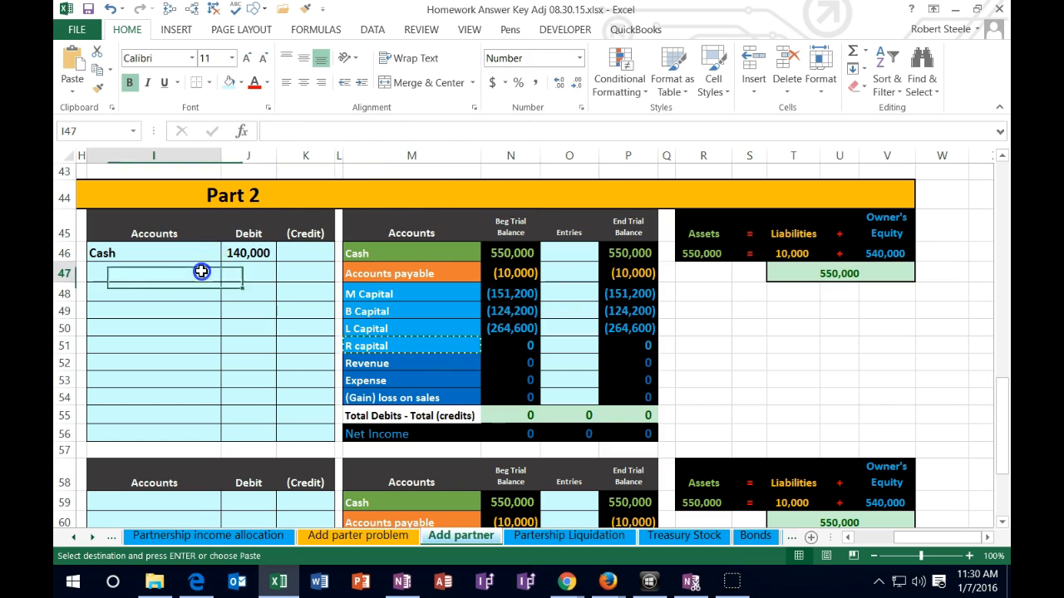
right_click(201, 271)
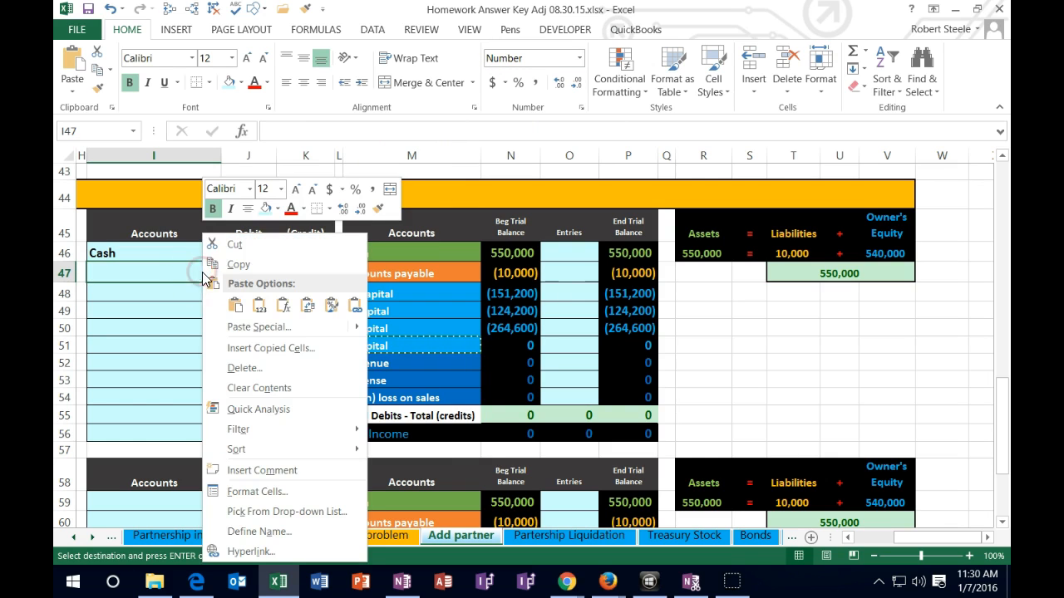
left_click(259, 305)
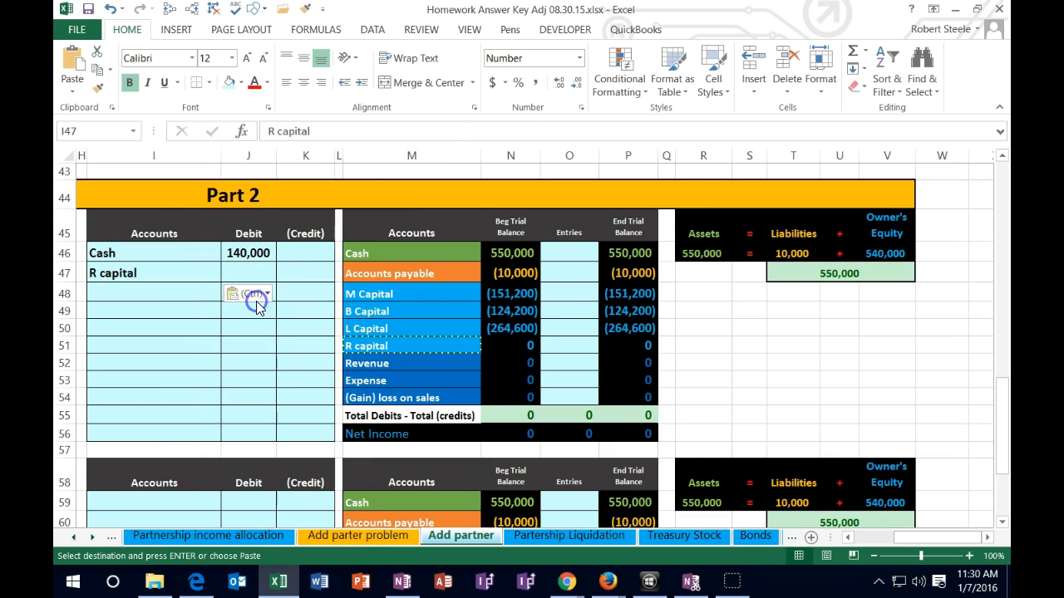
Step: Check the combined ending balances of Cash and Accounts payable, and those of M, B and L Capital, in the trial balance
left_click(301, 272)
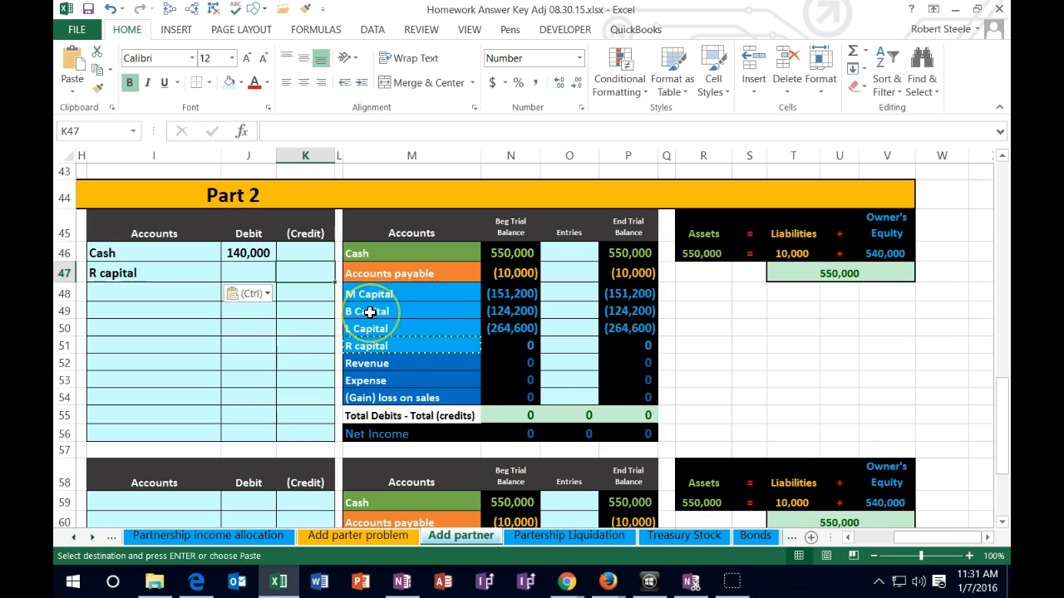
left_click(636, 252)
left_click_drag(637, 252, 638, 270)
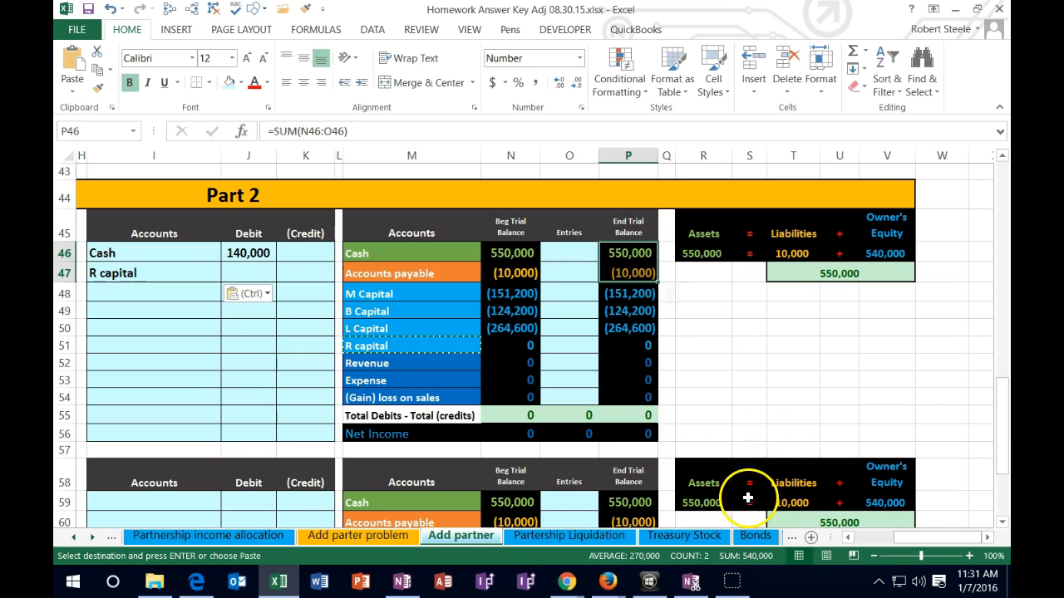
left_click_drag(633, 296, 633, 330)
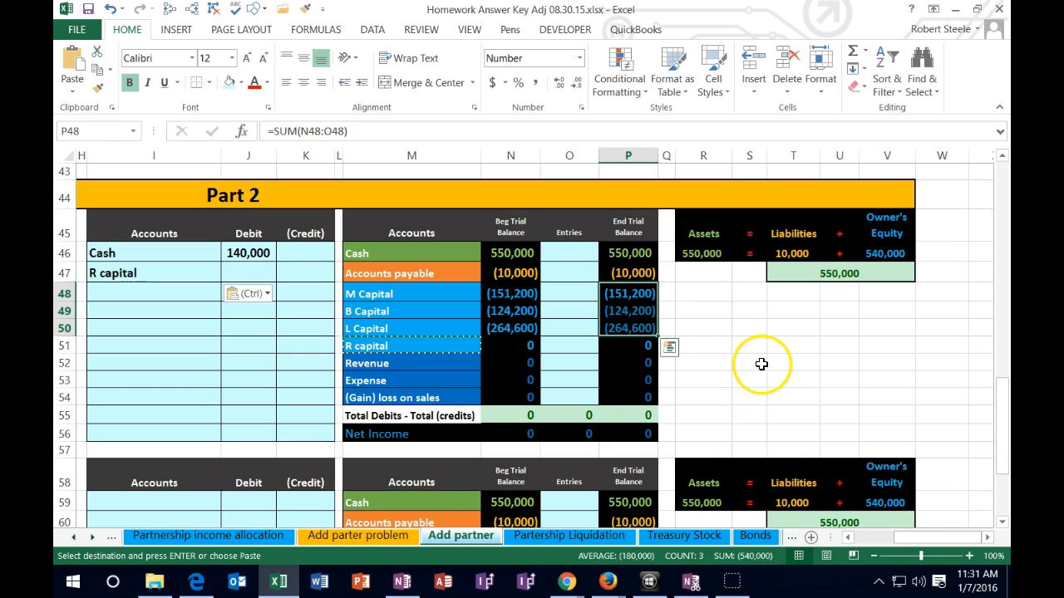
Step: Switch to Calculator and multiply the existing partners' total capital of 540000 by .25
key("XF86Calculator")
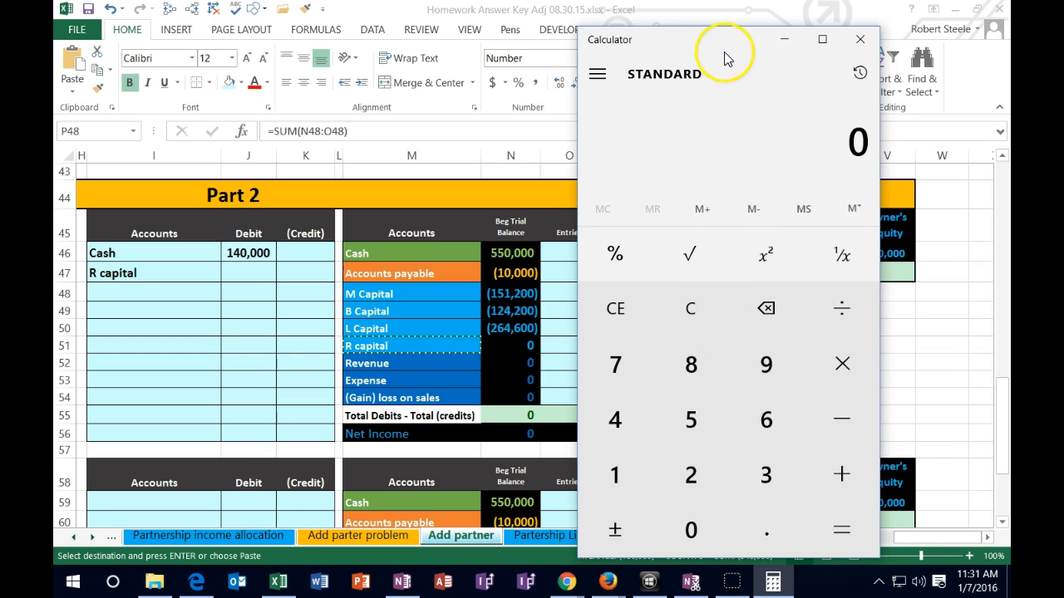
left_click_drag(724, 50, 817, 45)
key("5")
key("5")
key("BackSpace")
key("4")
key("0")
key("0")
key("0")
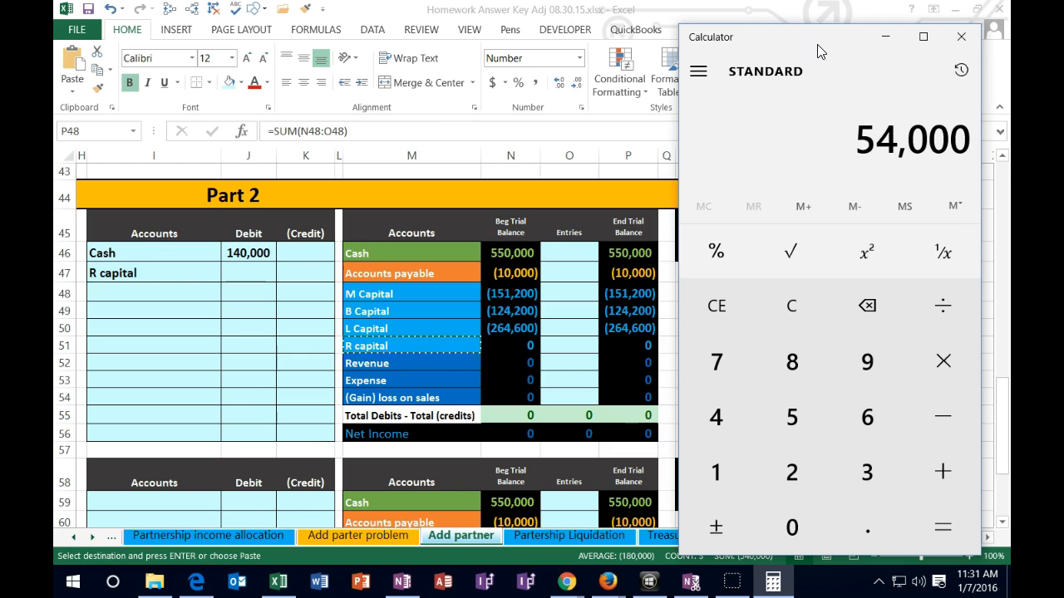
key("0")
key("asterisk")
key("period")
key("2")
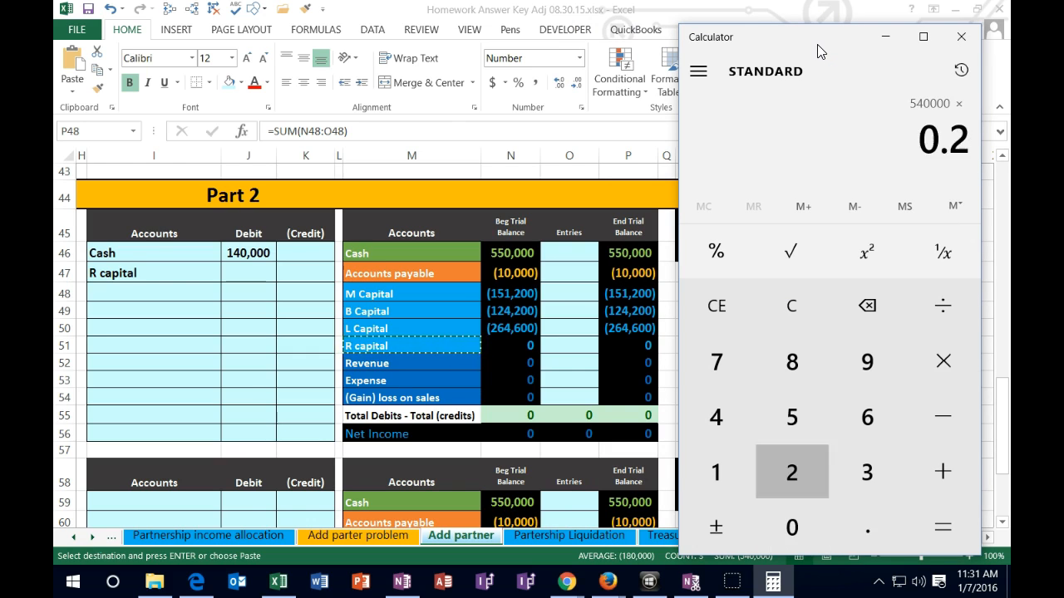
key("5")
key("Return")
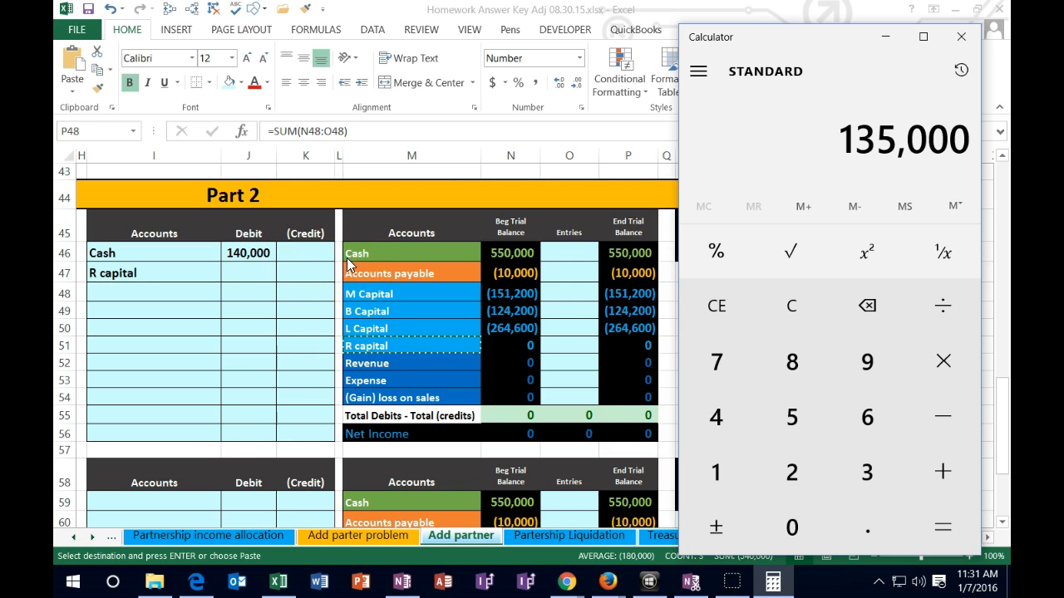
Step: Return to the Part 2 allocation table in the worksheet and review the total, M, B and L Capital balances in row 47
left_click(300, 286)
left_click(285, 314)
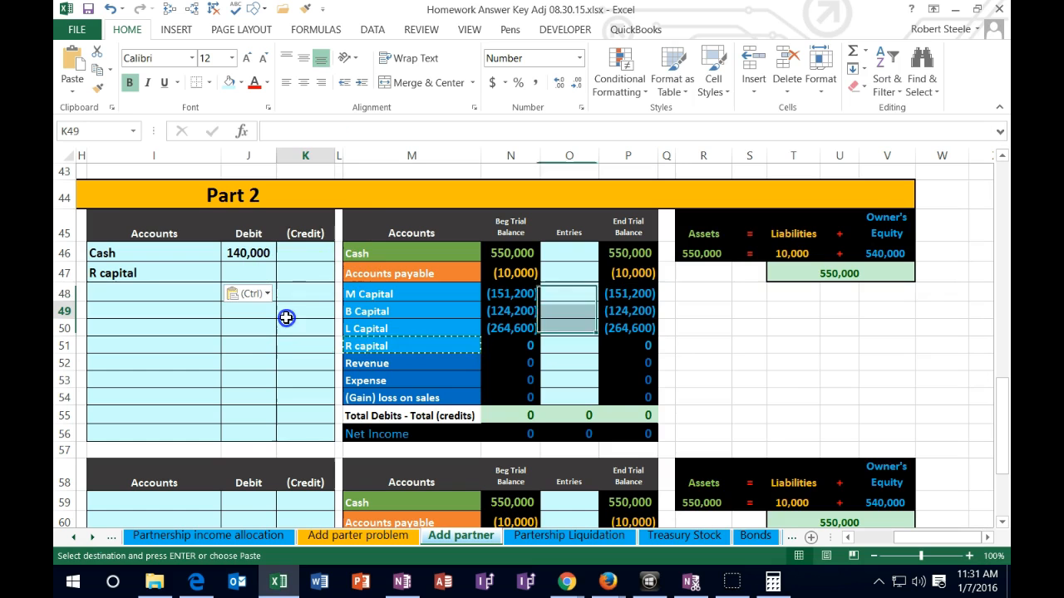
key("Left")
key("Left")
key("Left")
key("Left")
key("Left")
key("Left")
key("Left")
key("Left")
key("Left")
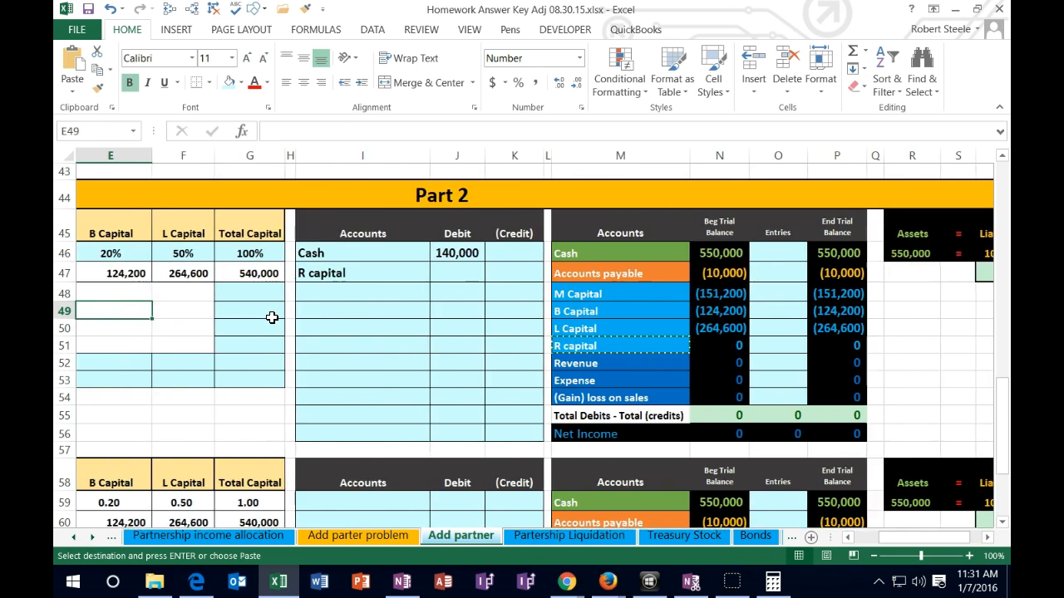
key("Right")
key("Right")
key("Right")
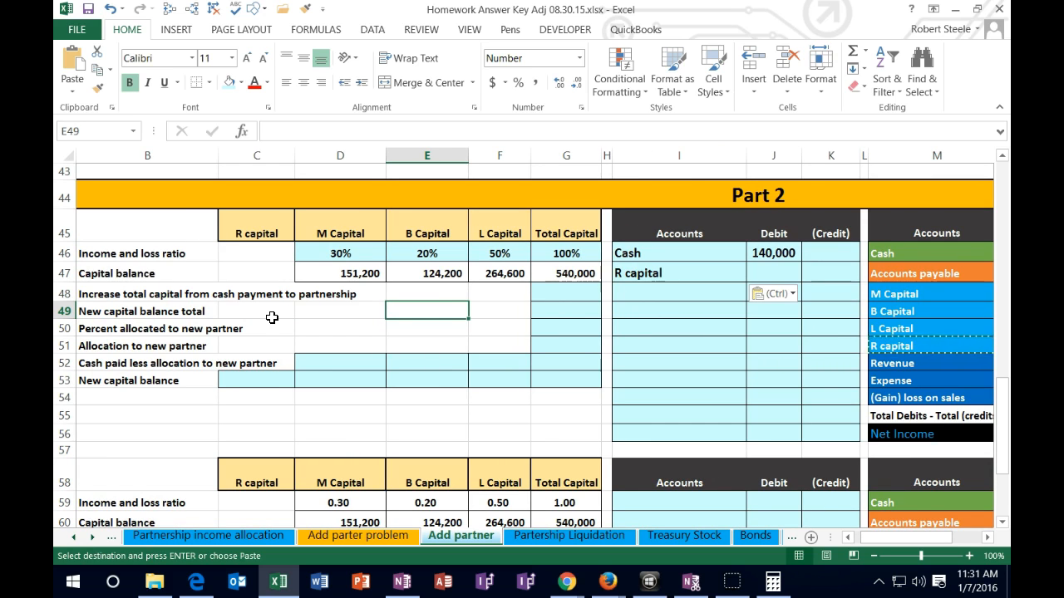
key("Right")
key("Right")
key("Up")
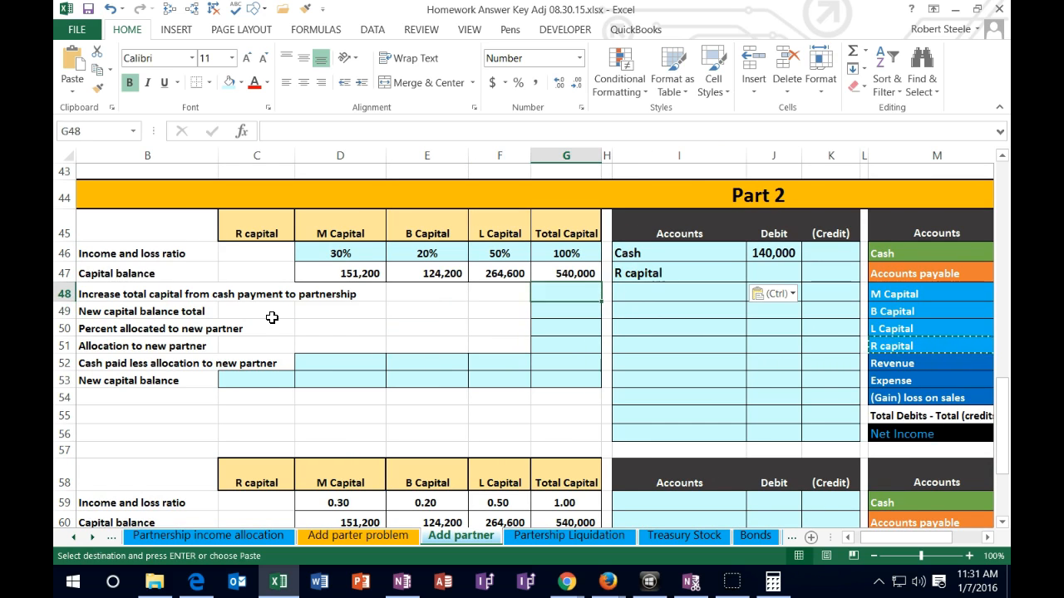
left_click(557, 273)
left_click(353, 274)
left_click(418, 273)
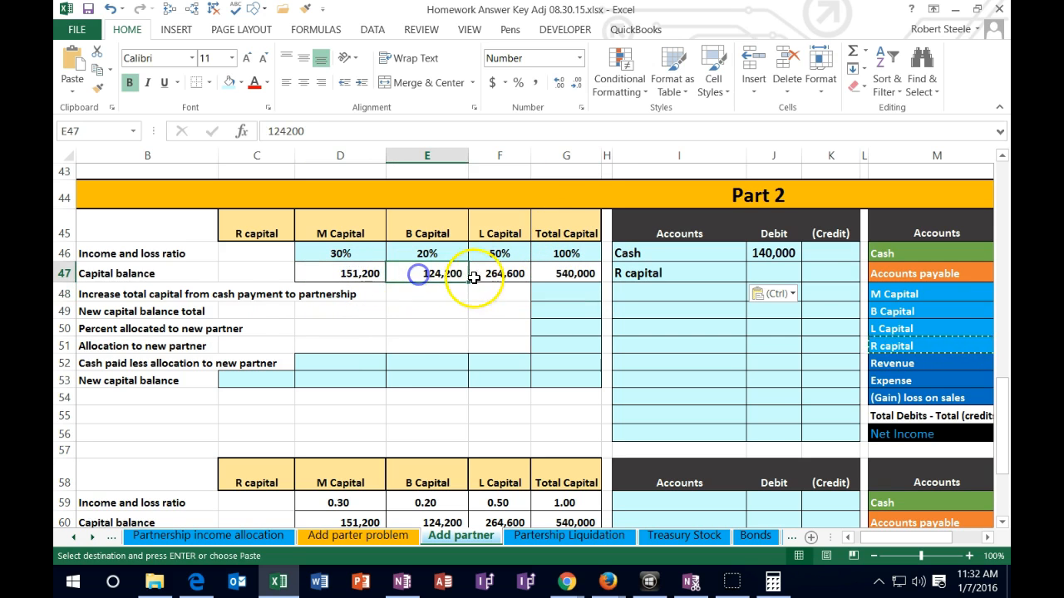
left_click(475, 275)
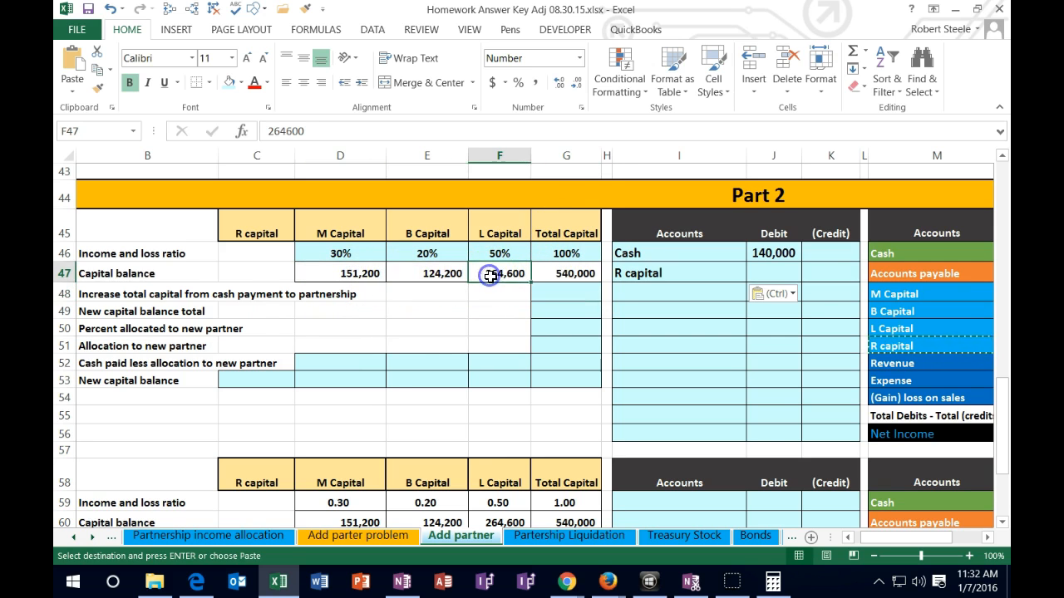
Step: Enter 140000 in G48 as the increase in total capital from the cash payment to the partnership
left_click(548, 296)
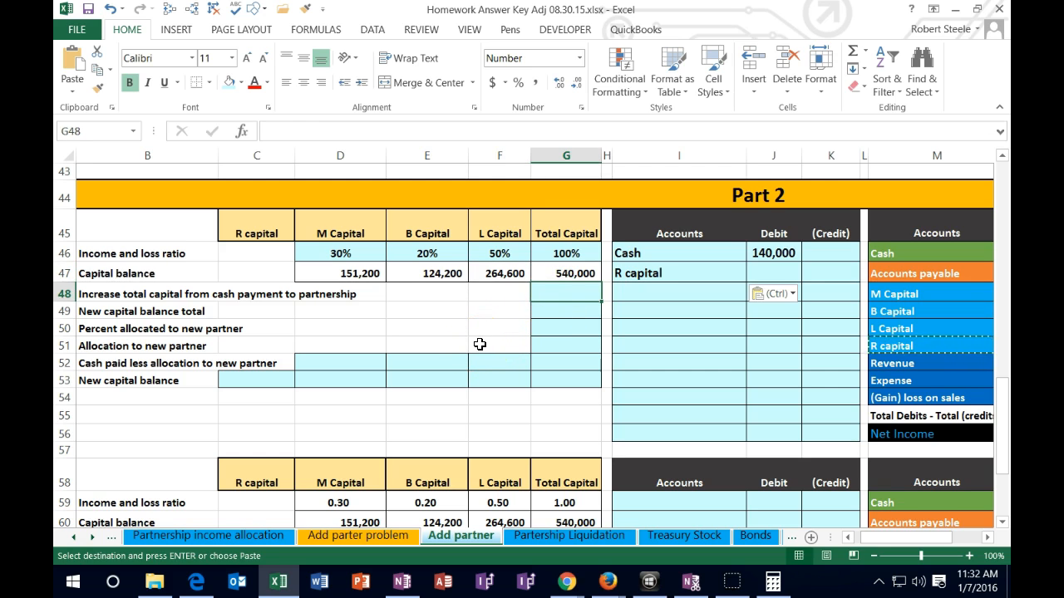
type("140000")
key("Return")
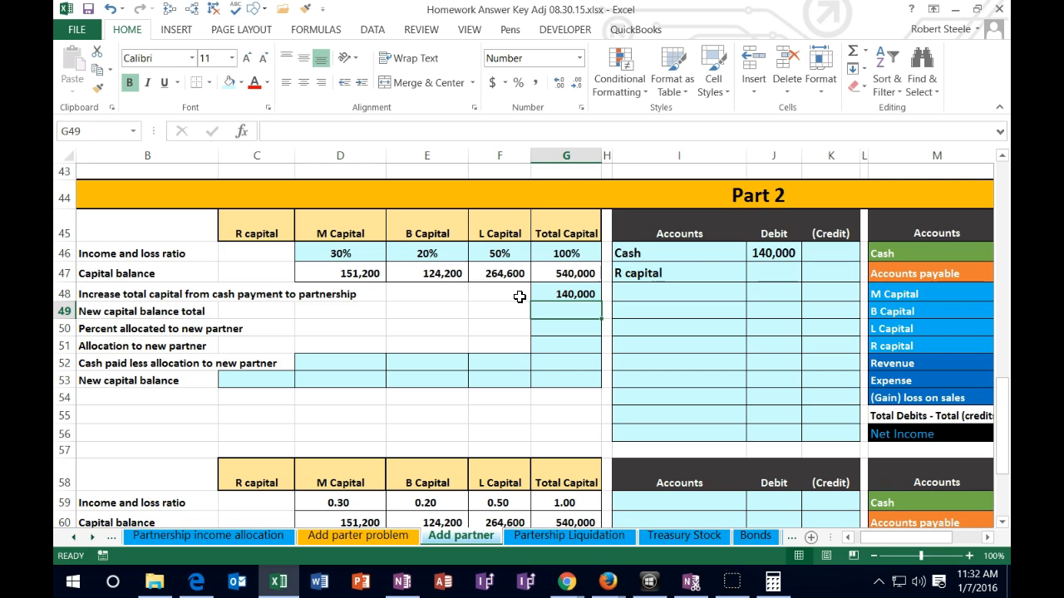
Step: Calculate the new capital balance total in G49 with the formula =G47+G48
type("=")
left_click(567, 275)
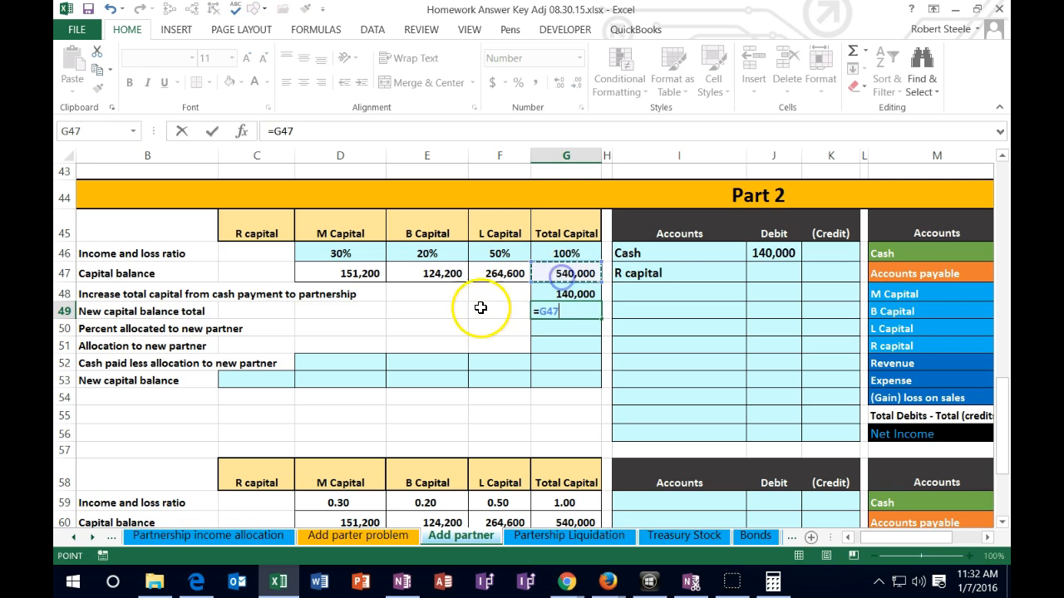
type("+")
left_click(557, 294)
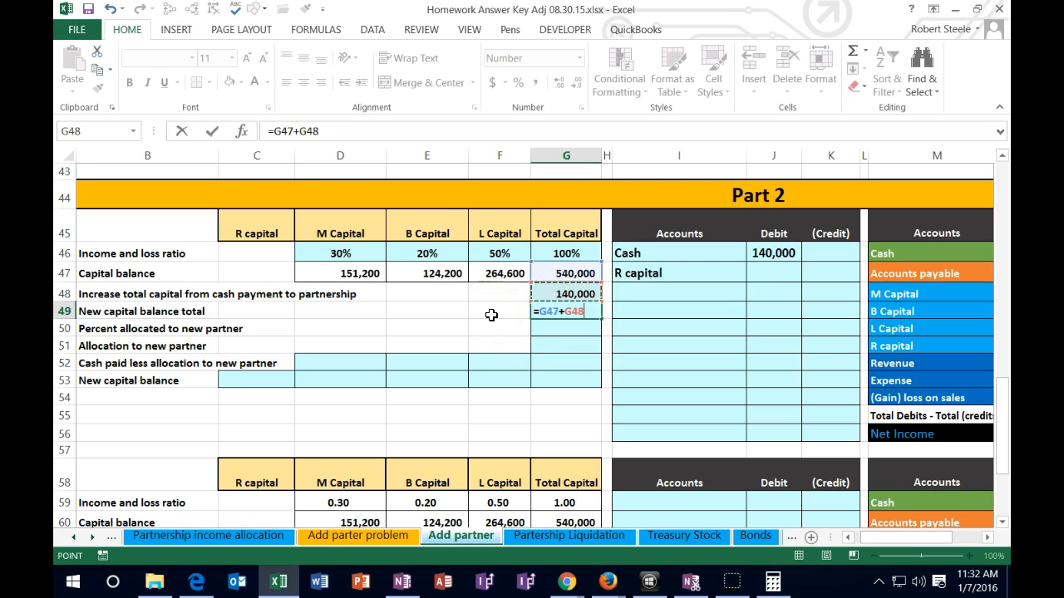
key("Return")
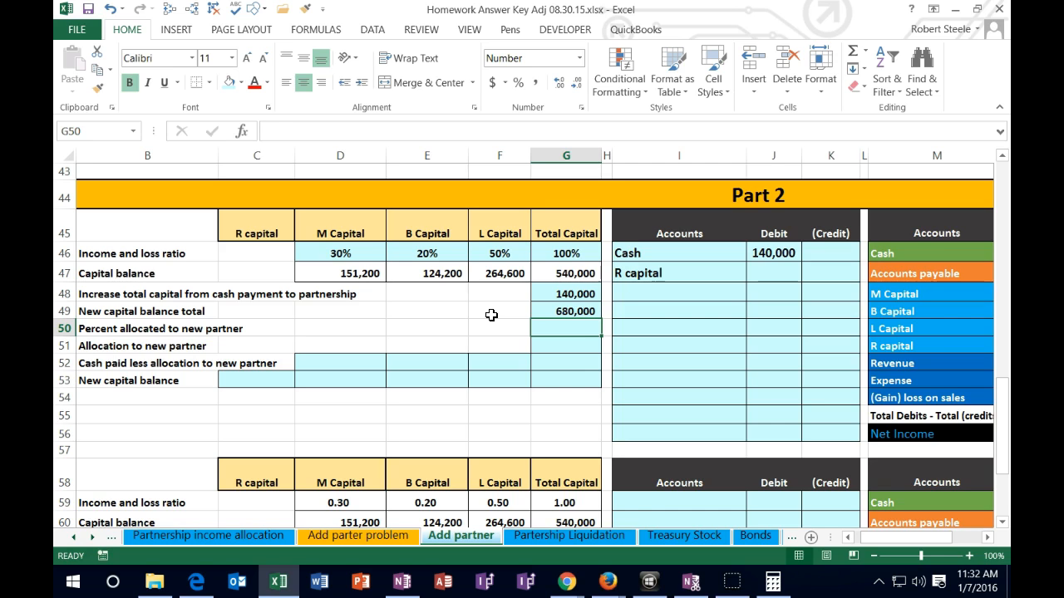
Step: Enter .25 in G50 as the percent allocated to the new partner and format the cell as a percentage
type(".25")
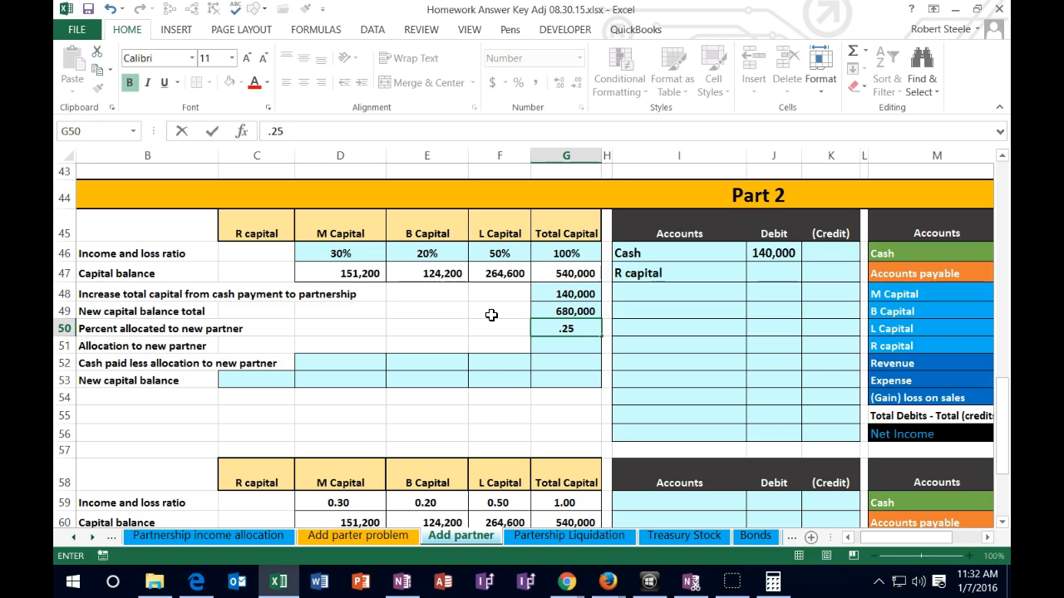
key("Return")
key("Up")
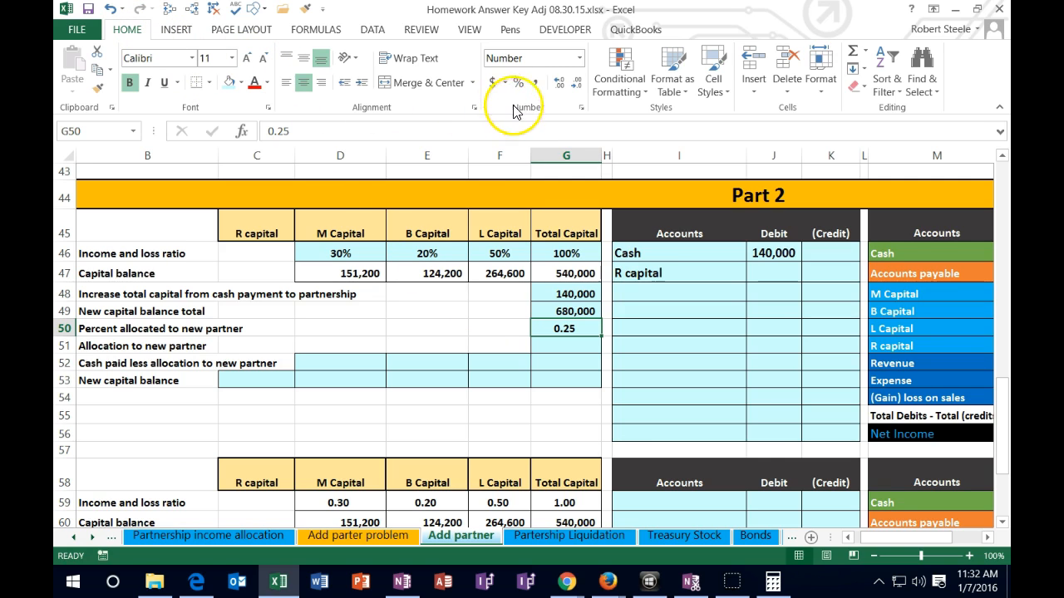
left_click(518, 82)
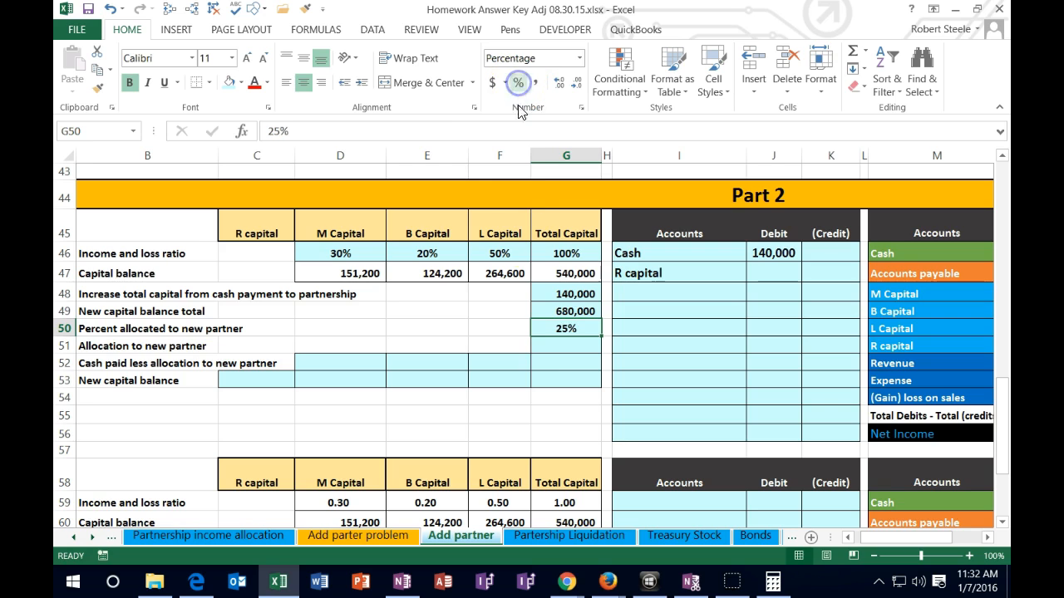
Step: Calculate the allocation to the new partner in G51 with the formula =G49*G50
left_click(538, 345)
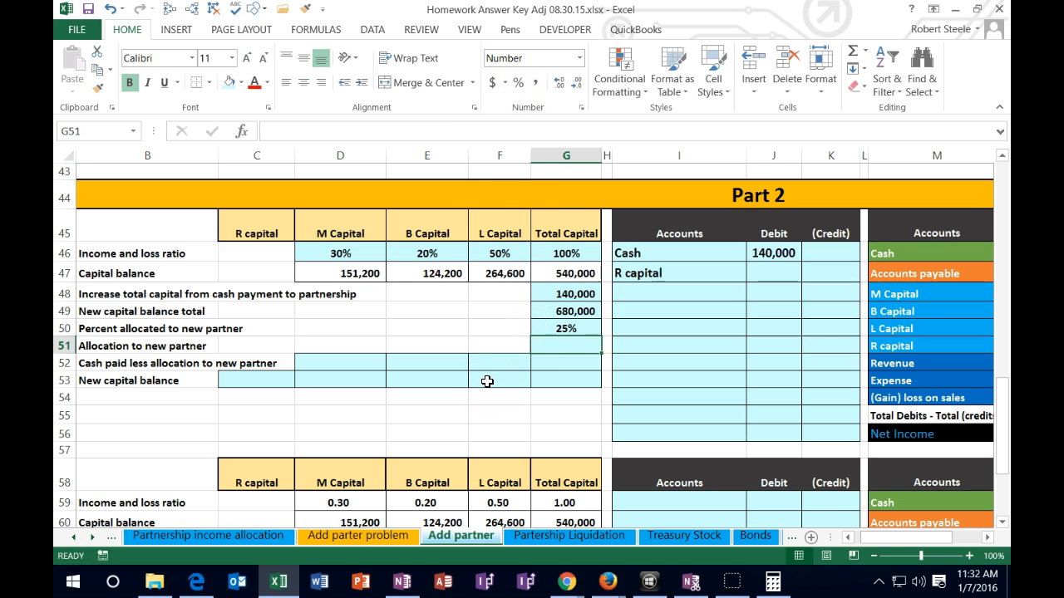
type("=")
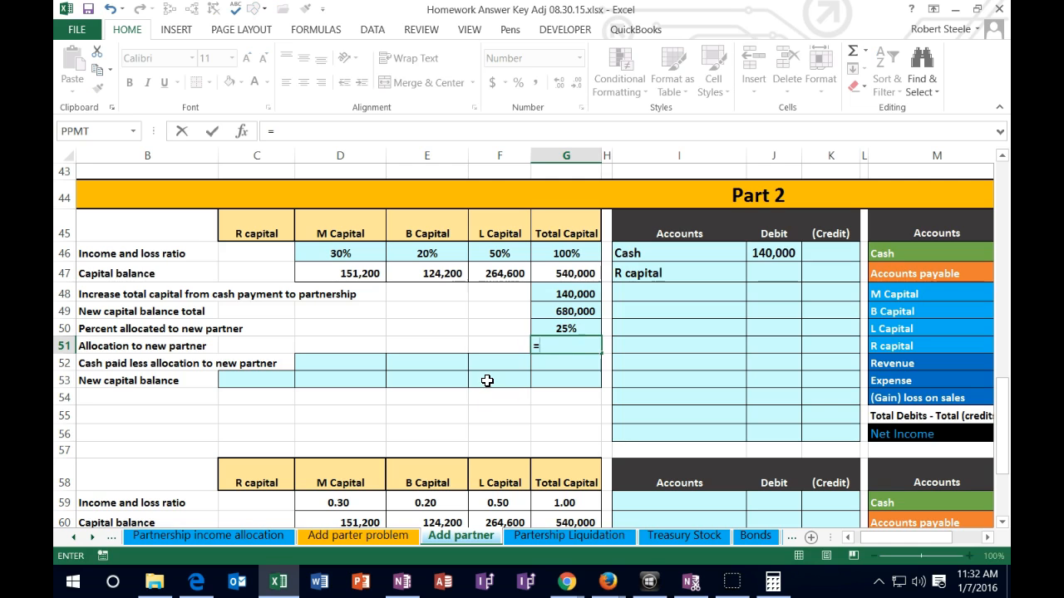
left_click(544, 311)
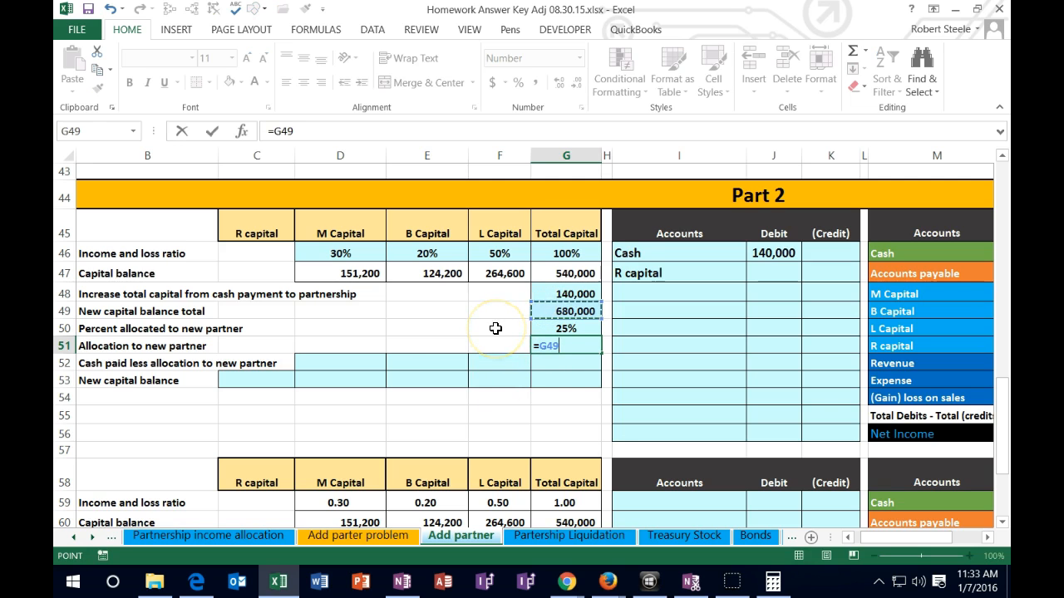
type("*")
left_click(541, 330)
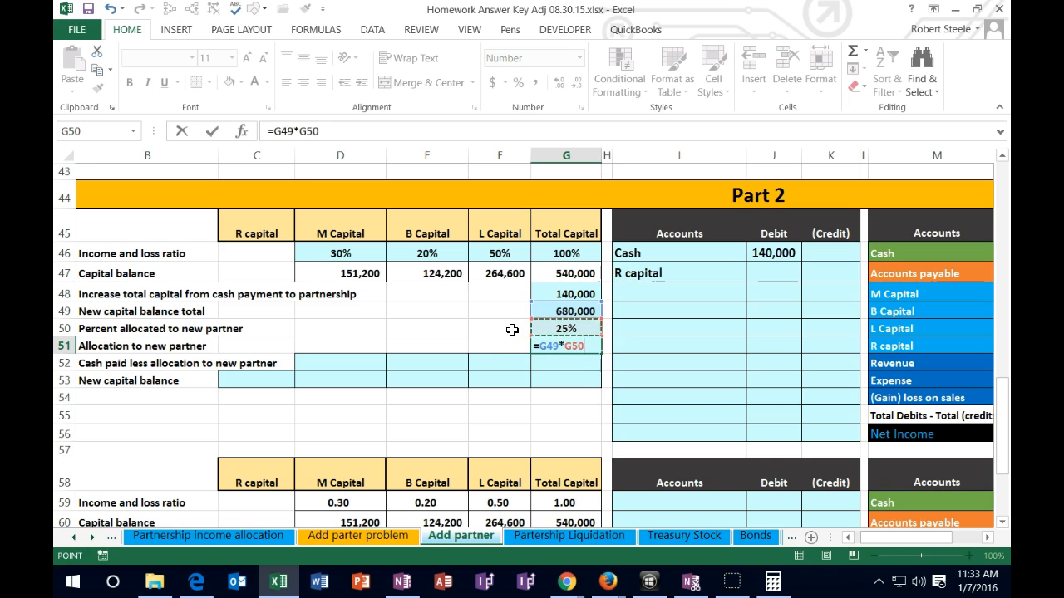
key("Return")
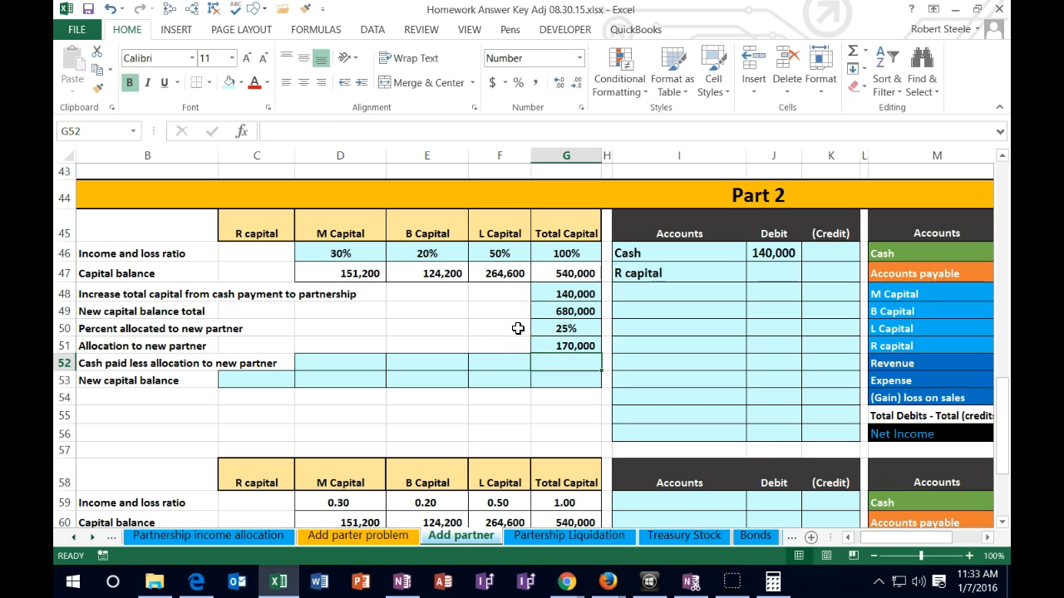
Step: Enter -170000 in K47 as the credit to R capital in the Part 2 journal entry
key("Right")
key("Right")
key("Right")
key("Right")
key("Right")
key("Right")
key("Right")
key("Right")
key("Right")
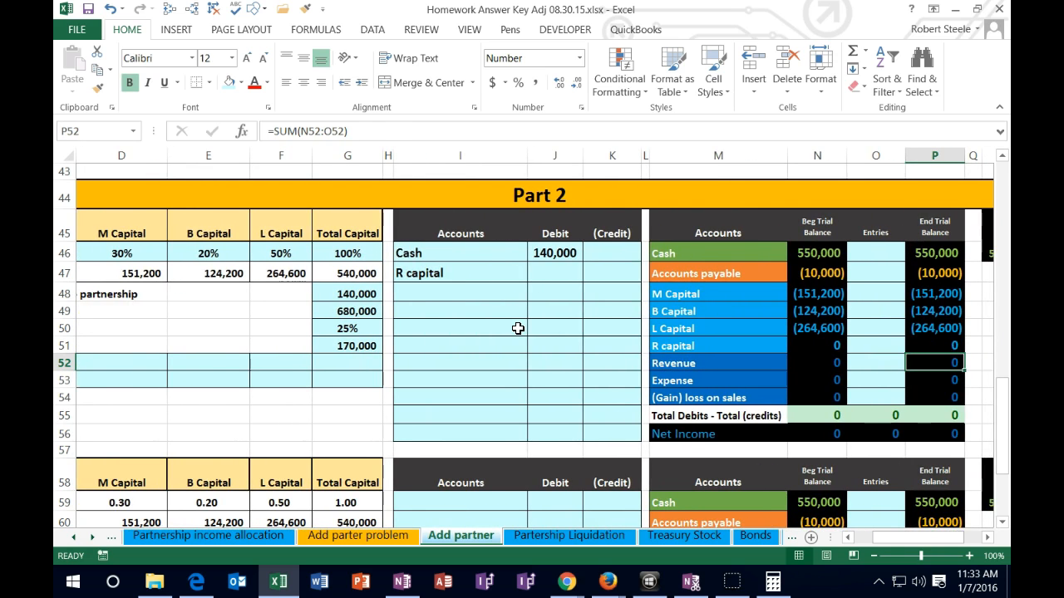
left_click(598, 274)
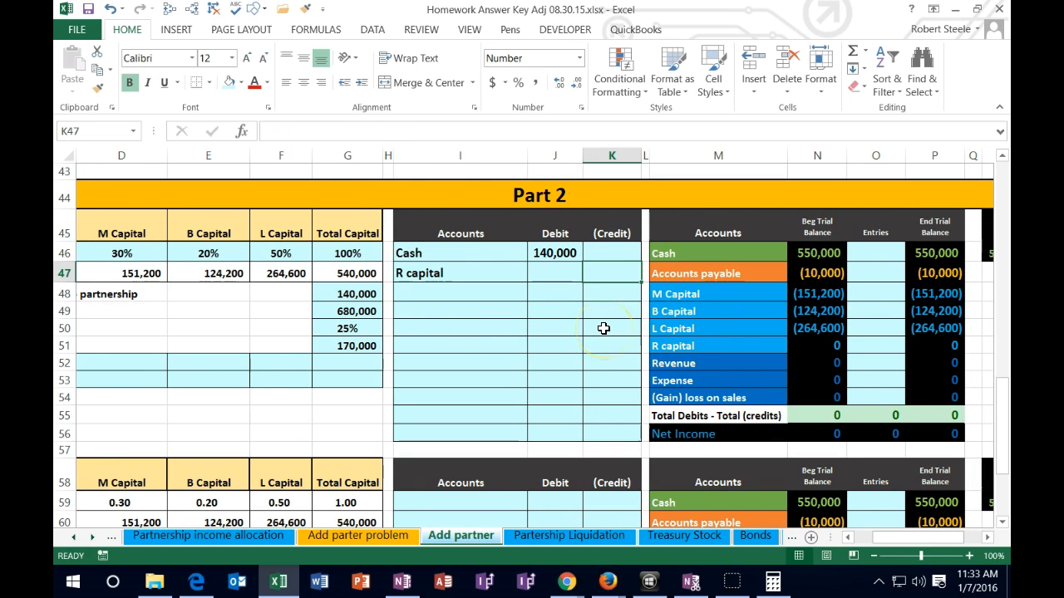
type("-170000")
key("Return")
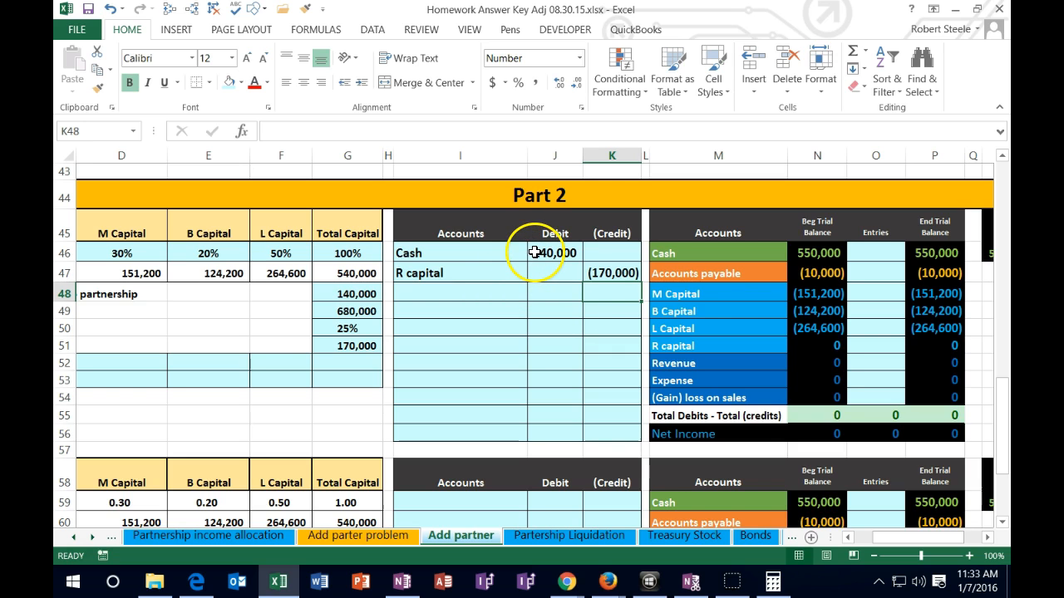
Step: Check the sum of the journal entry's debit and credit against the M, B and L capital accounts in the trial balance
left_click_drag(559, 256, 595, 270)
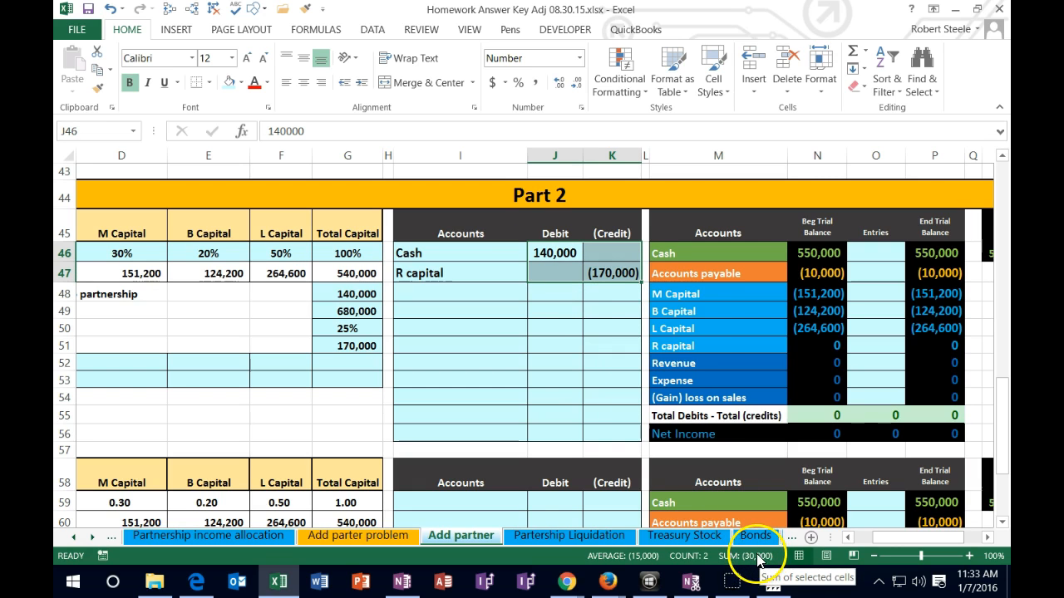
left_click(612, 271)
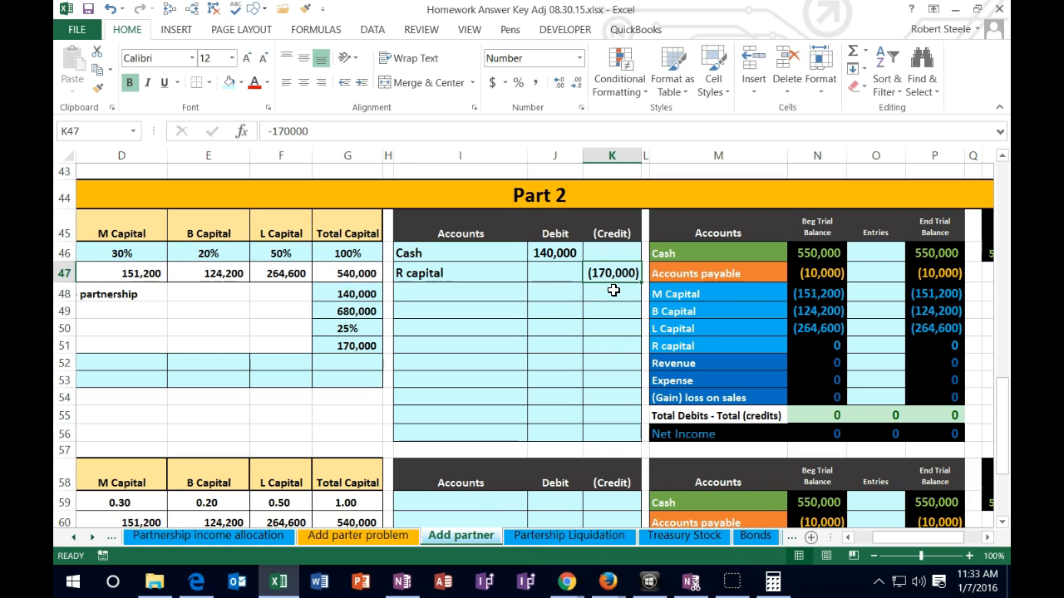
left_click(551, 253)
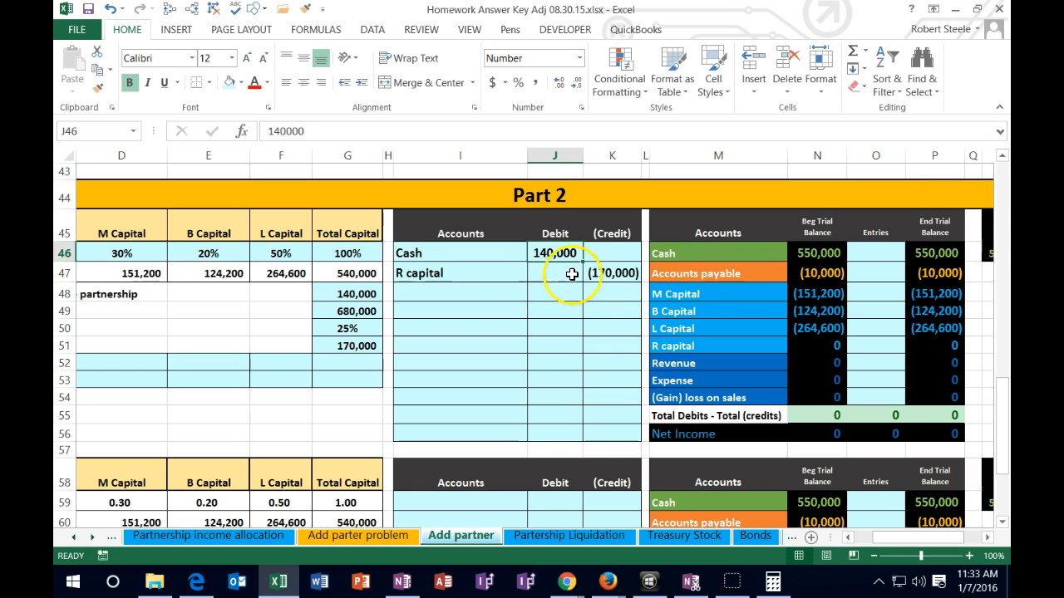
left_click_drag(744, 293, 712, 320)
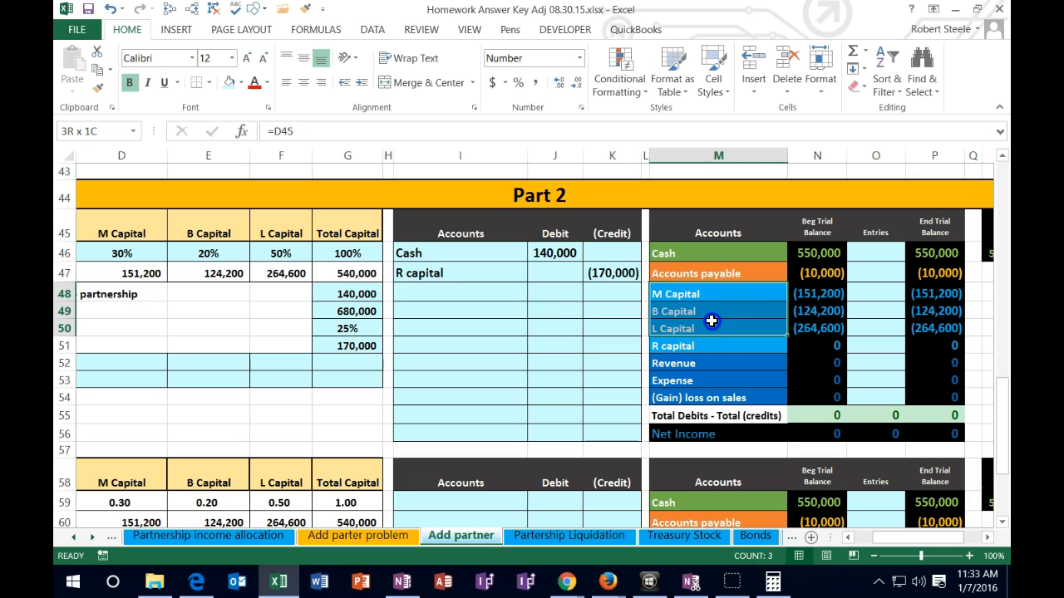
left_click_drag(555, 253, 612, 273)
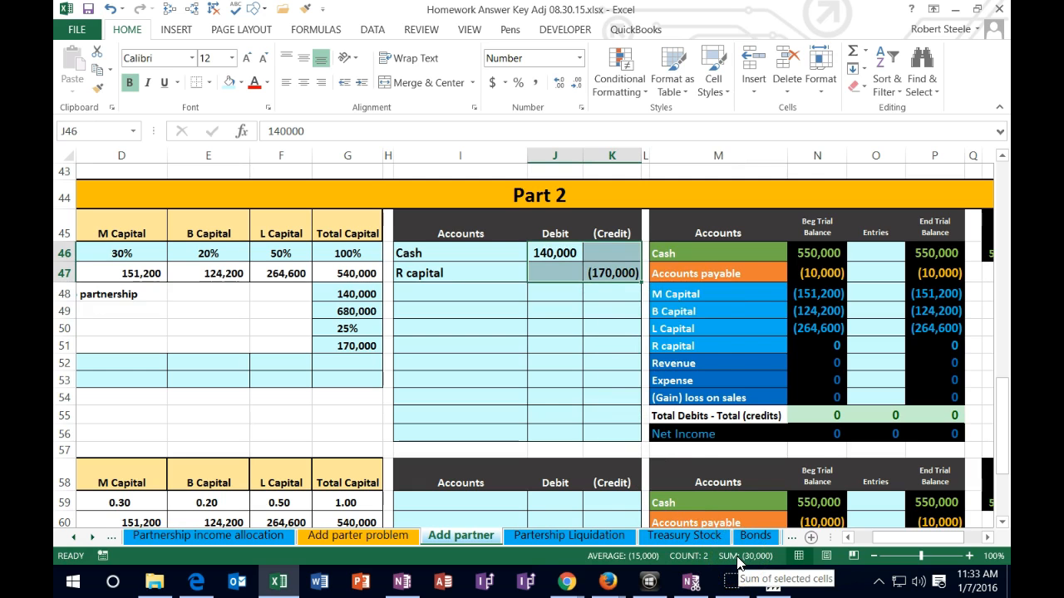
left_click(737, 294)
left_click_drag(737, 294, 740, 325)
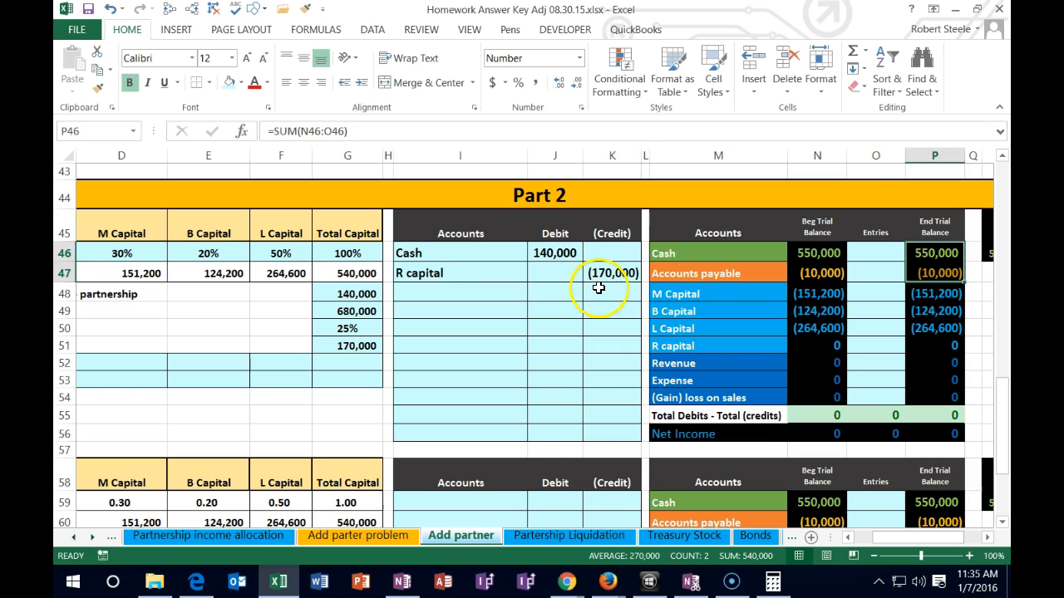
left_click(588, 278)
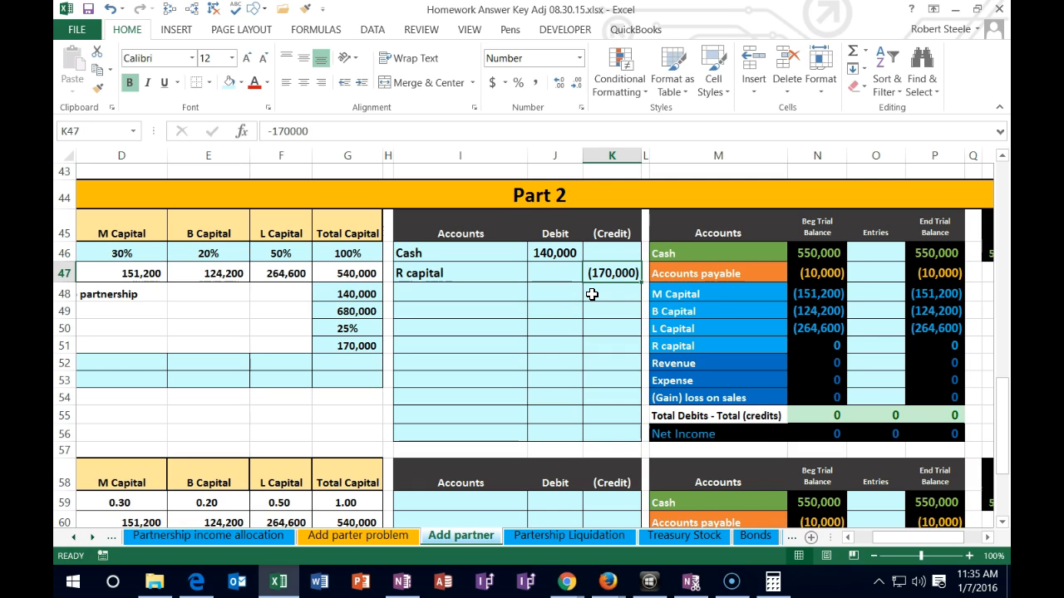
left_click(544, 254)
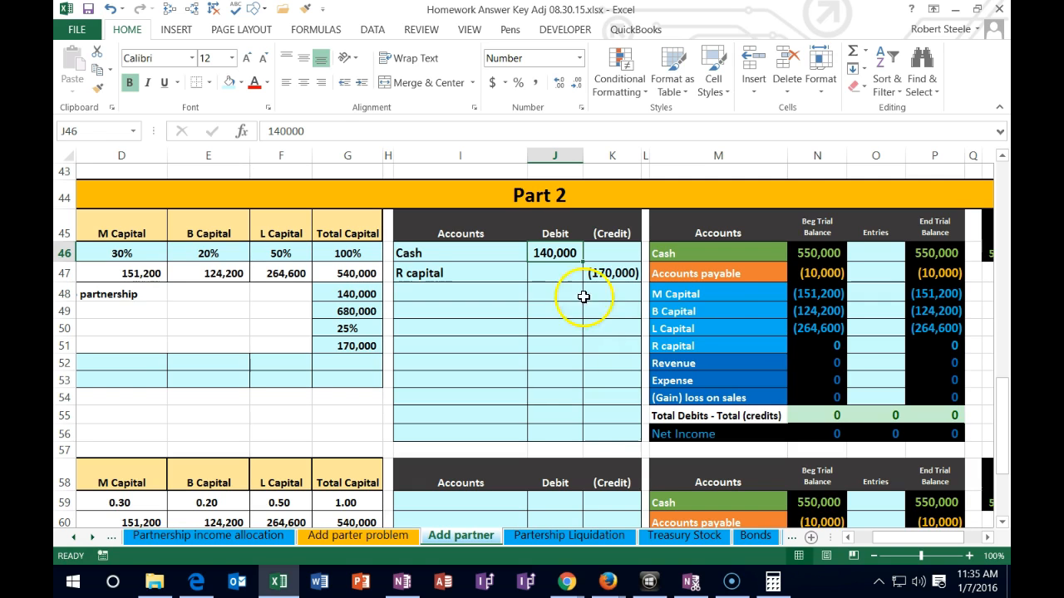
left_click_drag(918, 254, 919, 273)
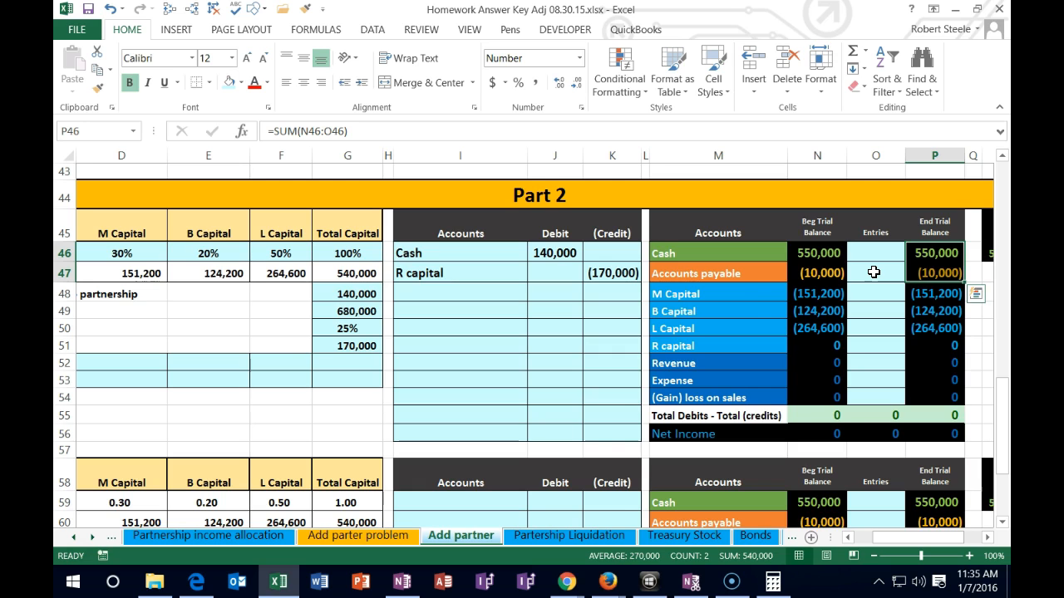
left_click(623, 271)
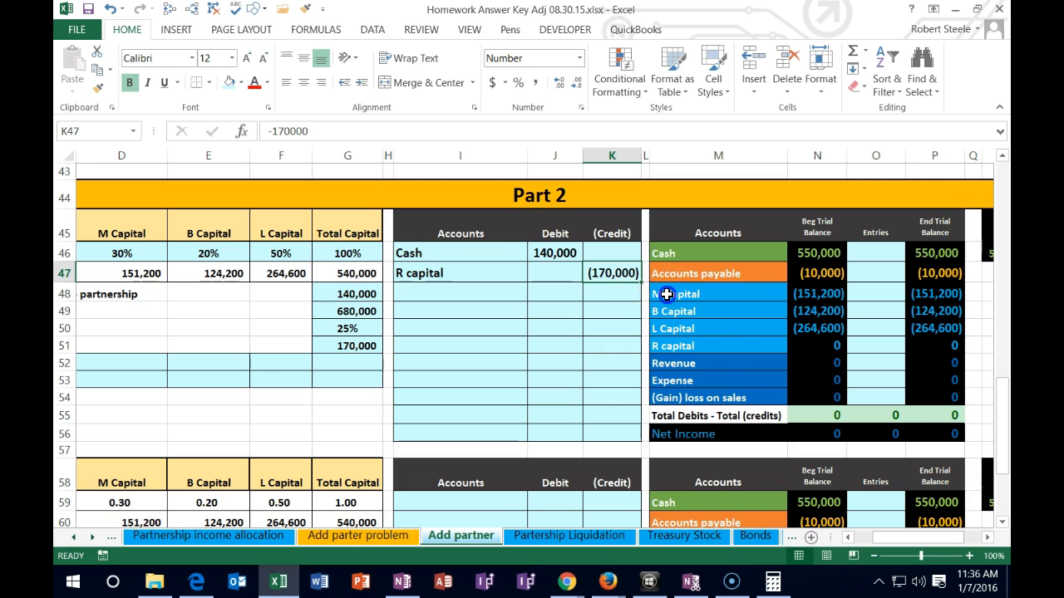
left_click(739, 298)
left_click_drag(803, 299, 813, 326)
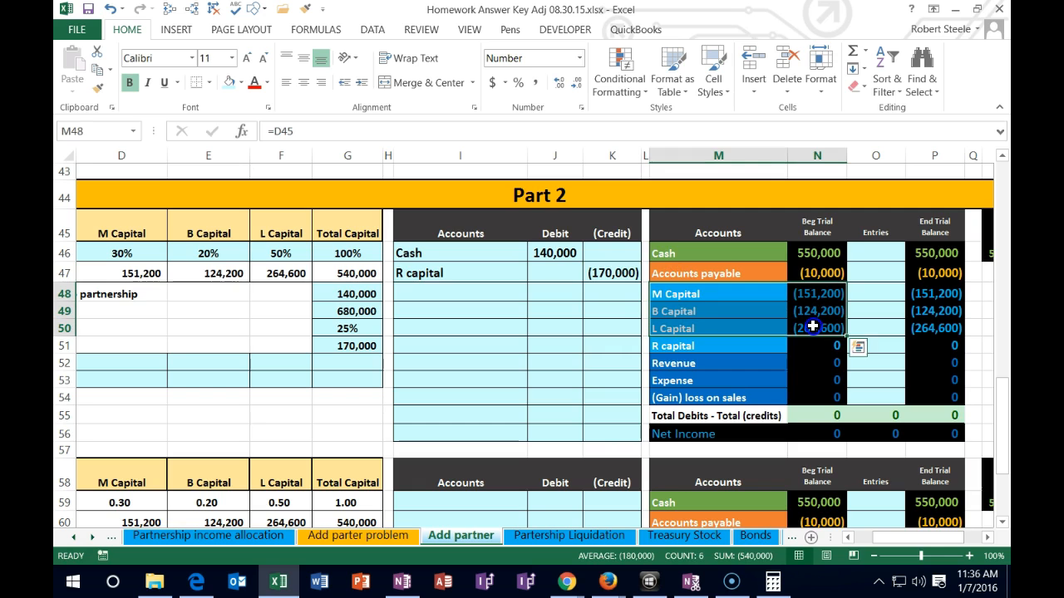
left_click(605, 328)
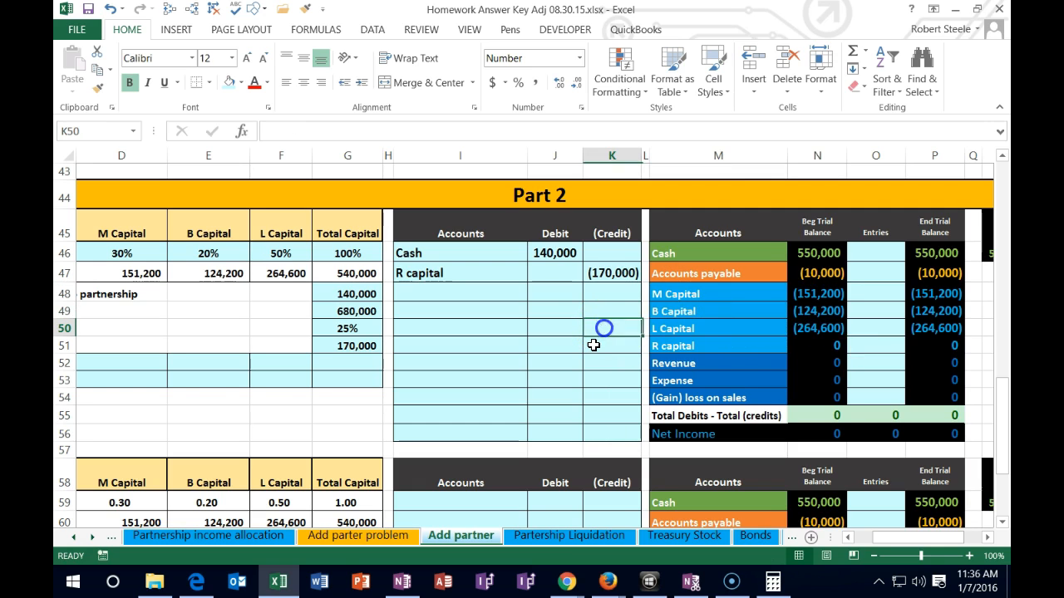
Step: Review the income and loss ratios of the M, B and L partners in row 46
key("Left")
key("Left")
key("Left")
key("Left")
key("Left")
key("Left")
key("Left")
key("Left")
key("Left")
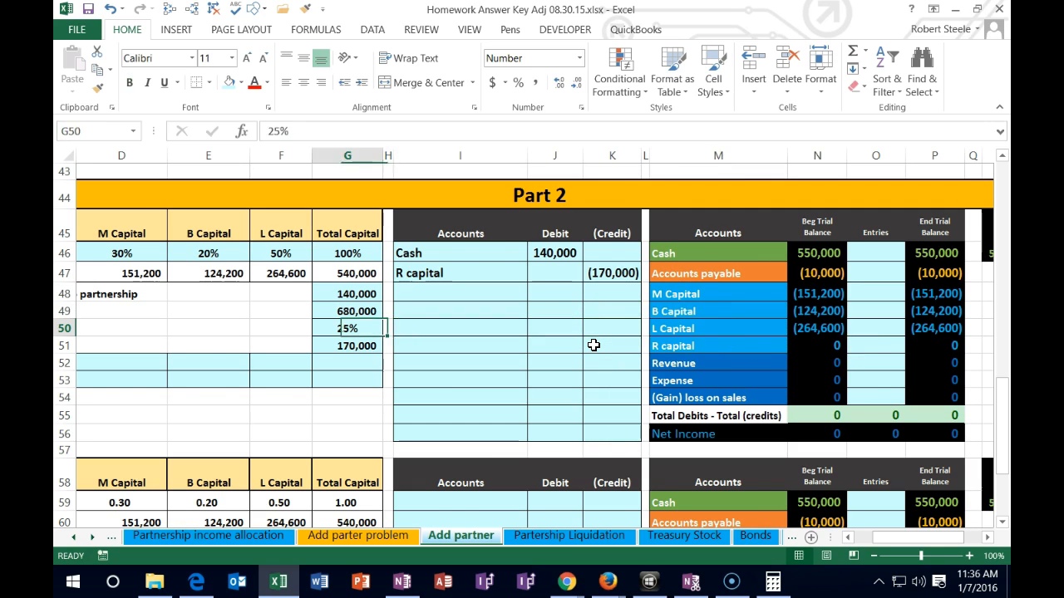
key("Left")
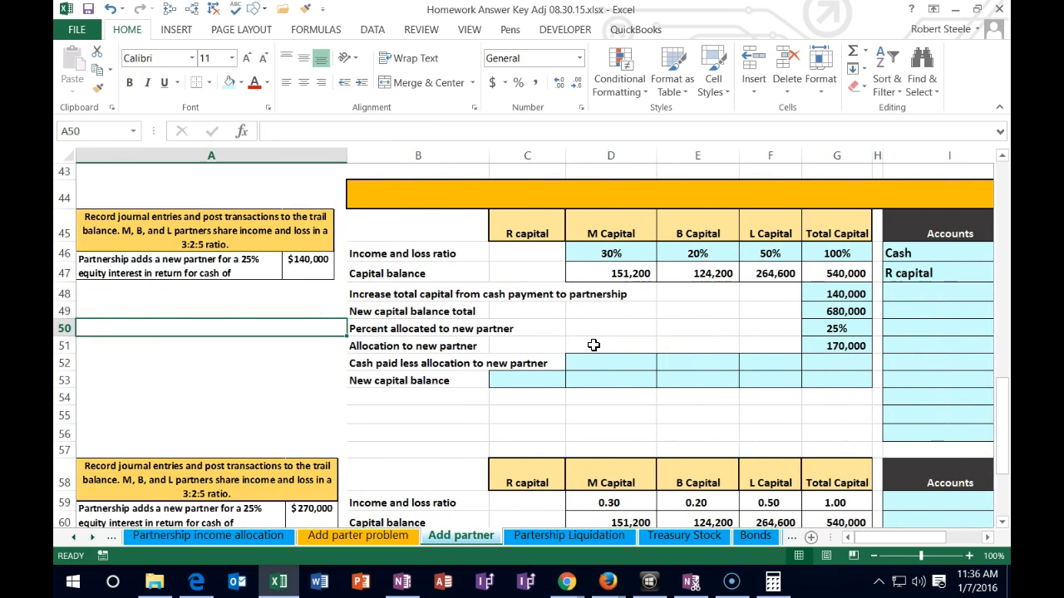
key("Right")
key("Right")
left_click(612, 251)
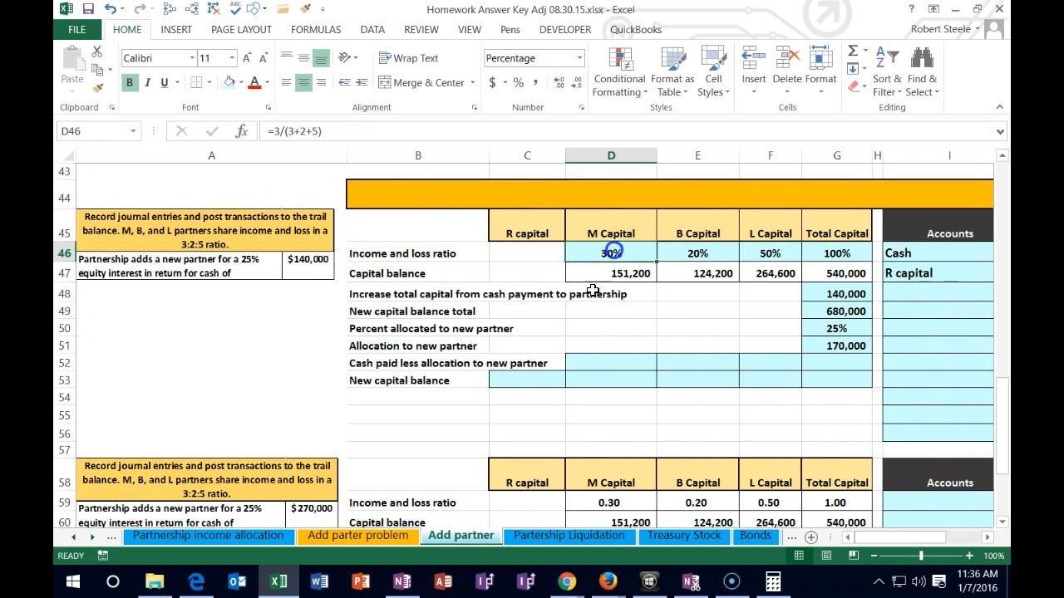
key("Right")
key("Right")
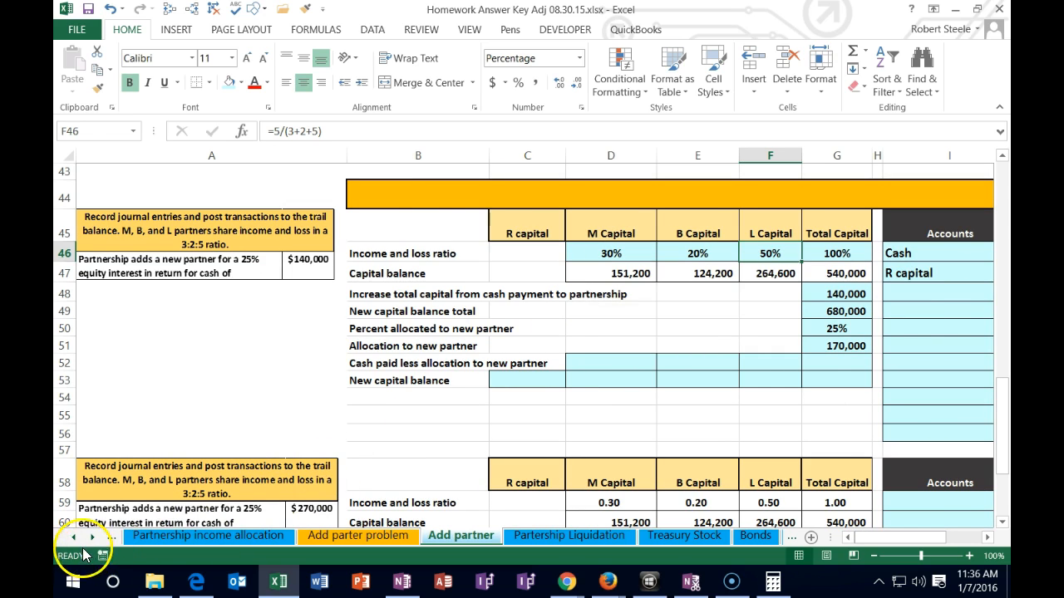
Step: Calculate the difference between the new partner's allocation and the cash paid in G52 with the formula =G51-G48
left_click(827, 363)
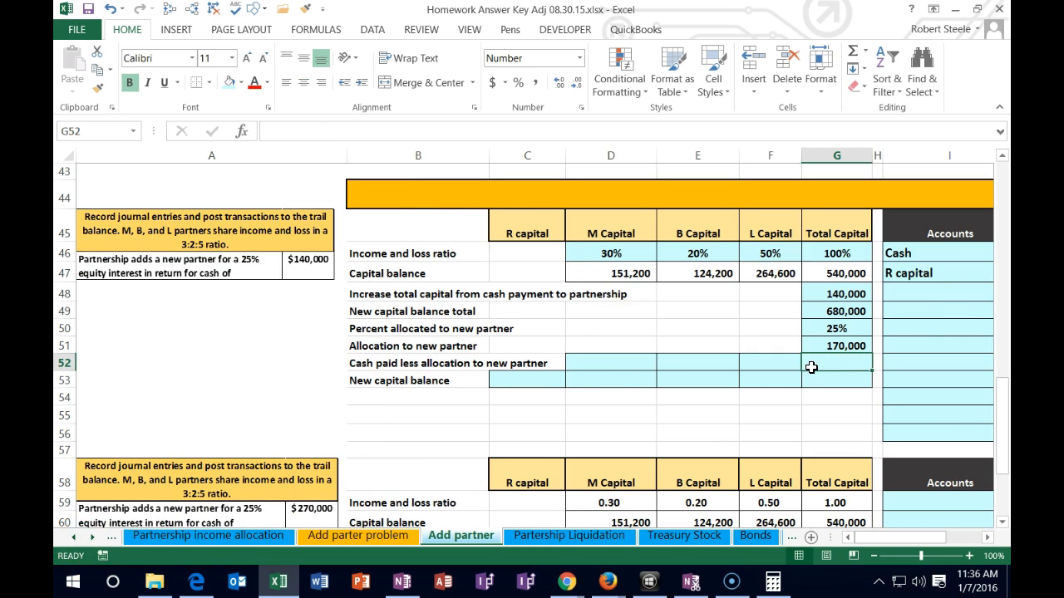
left_click(782, 365)
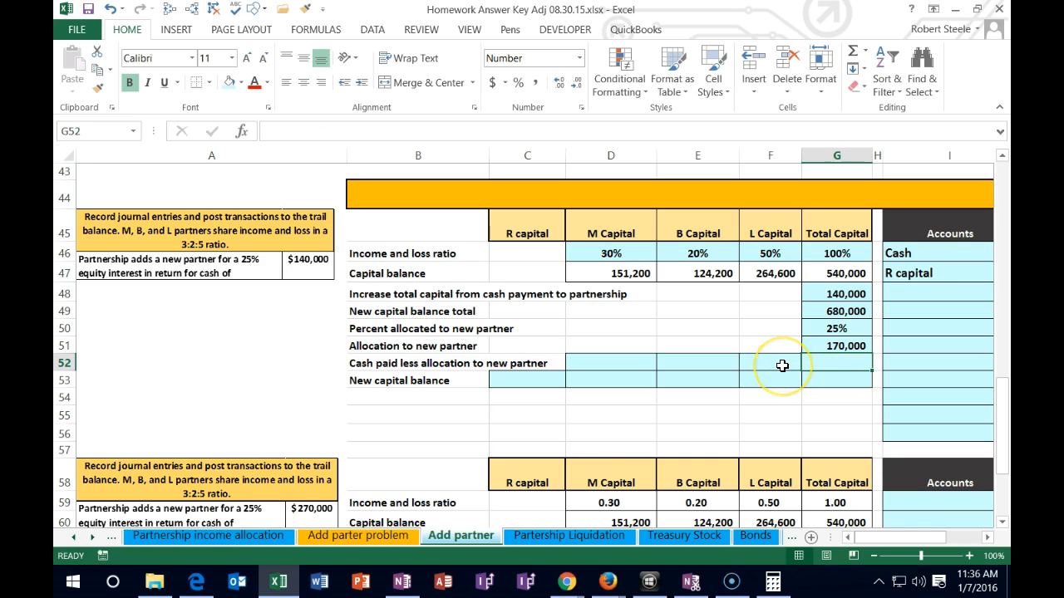
type("=")
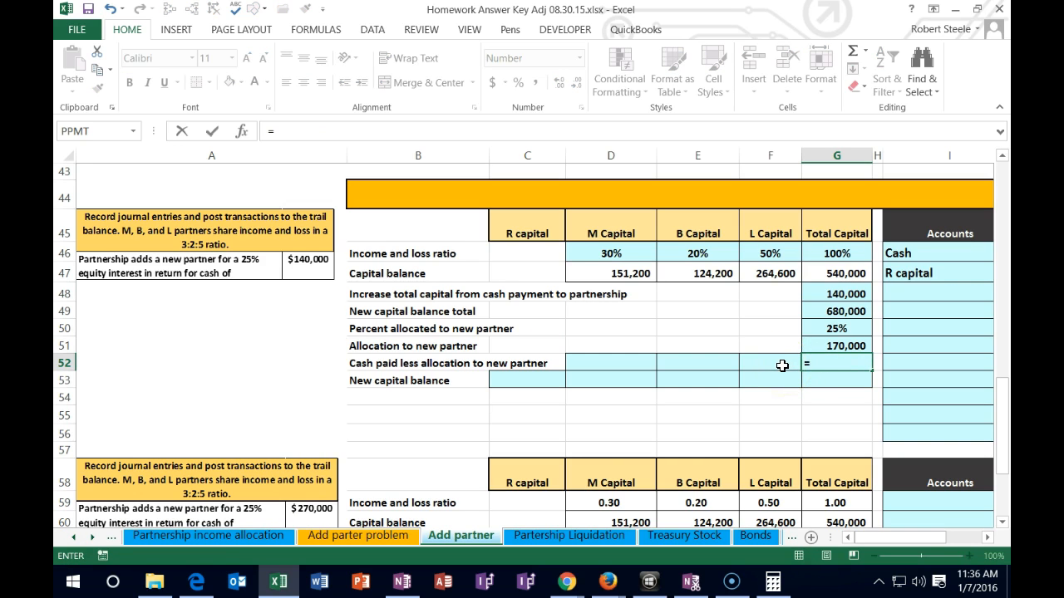
left_click(813, 348)
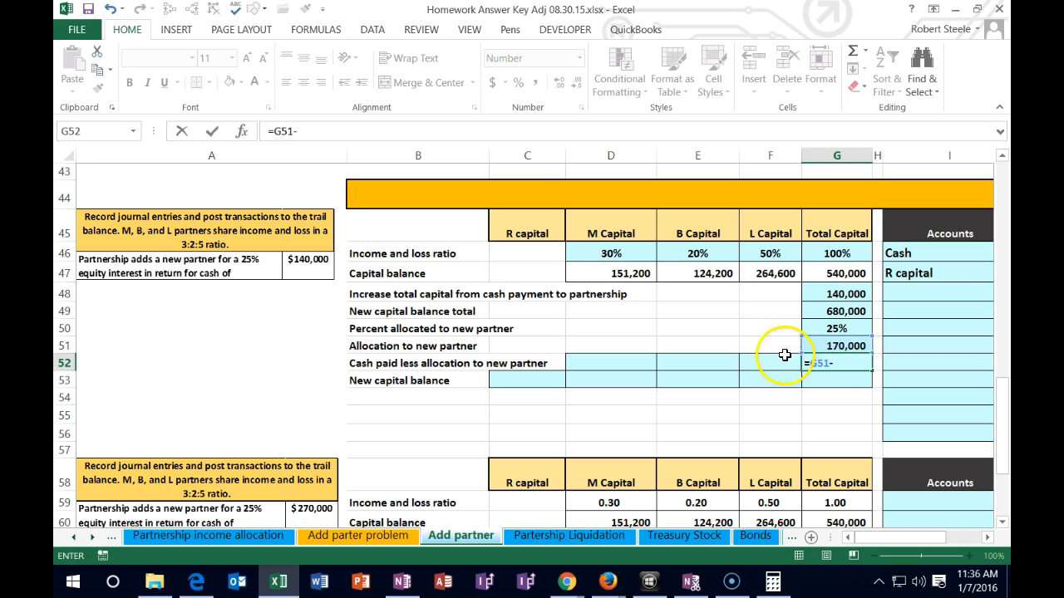
left_click(818, 291)
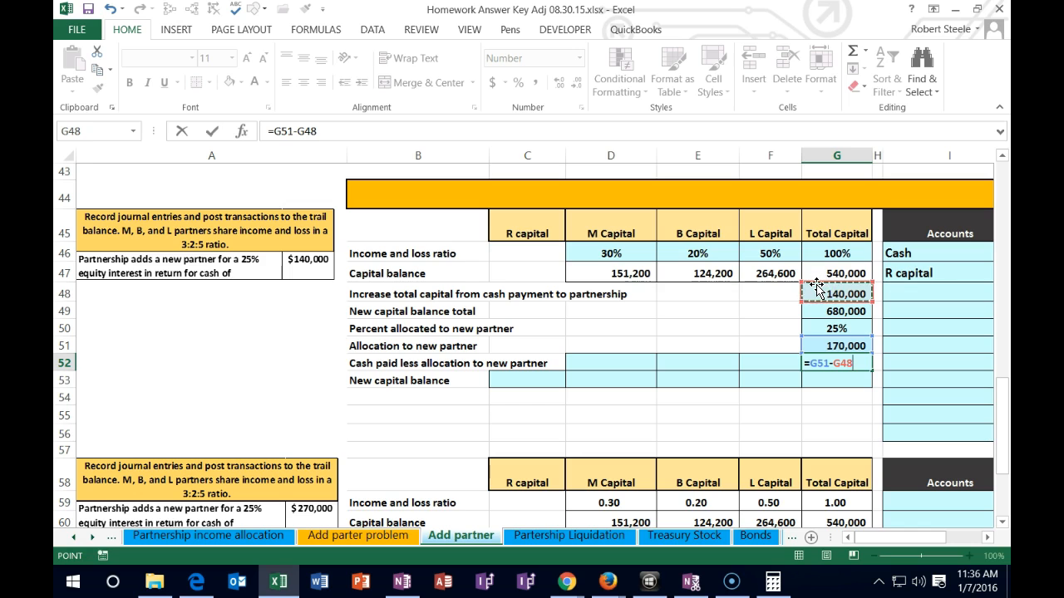
key("Return")
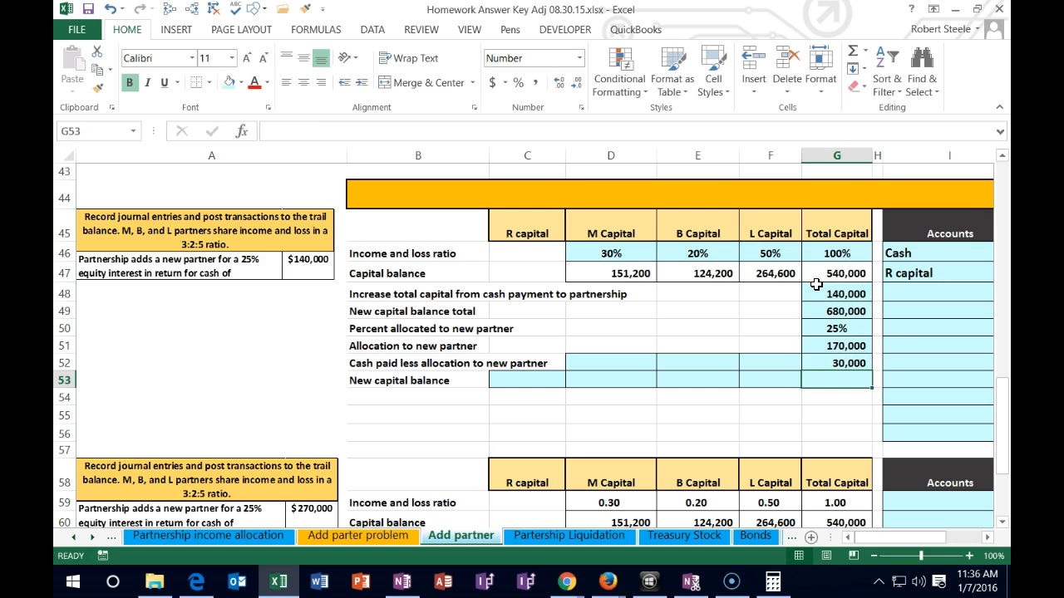
Step: Calculate M Capital's share of the difference in D52 with the formula =G52*D46
left_click_drag(648, 271, 747, 274)
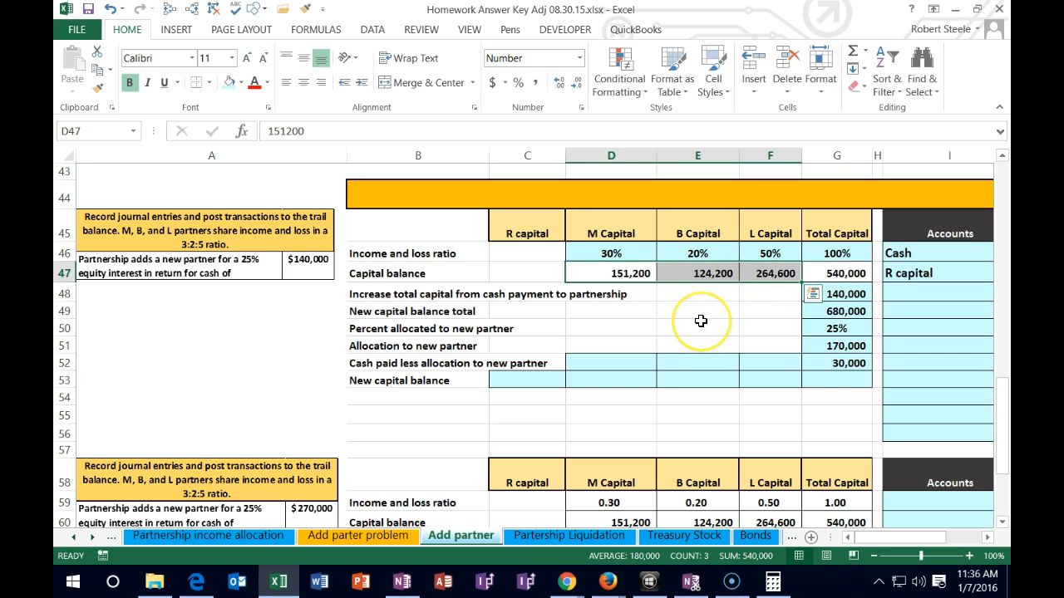
left_click(629, 364)
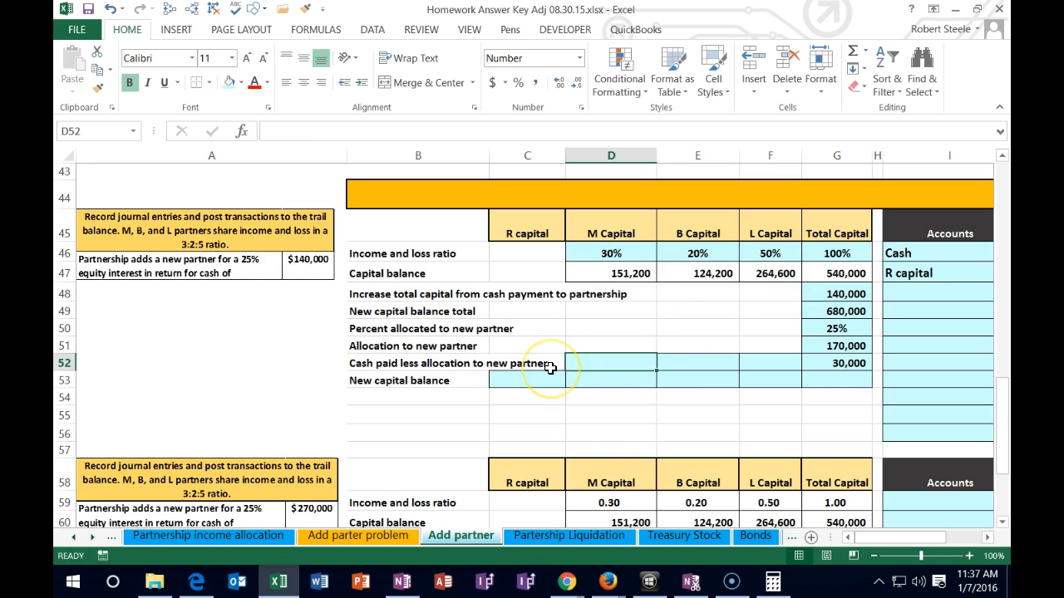
type("=")
left_click(830, 366)
type("*")
left_click(625, 251)
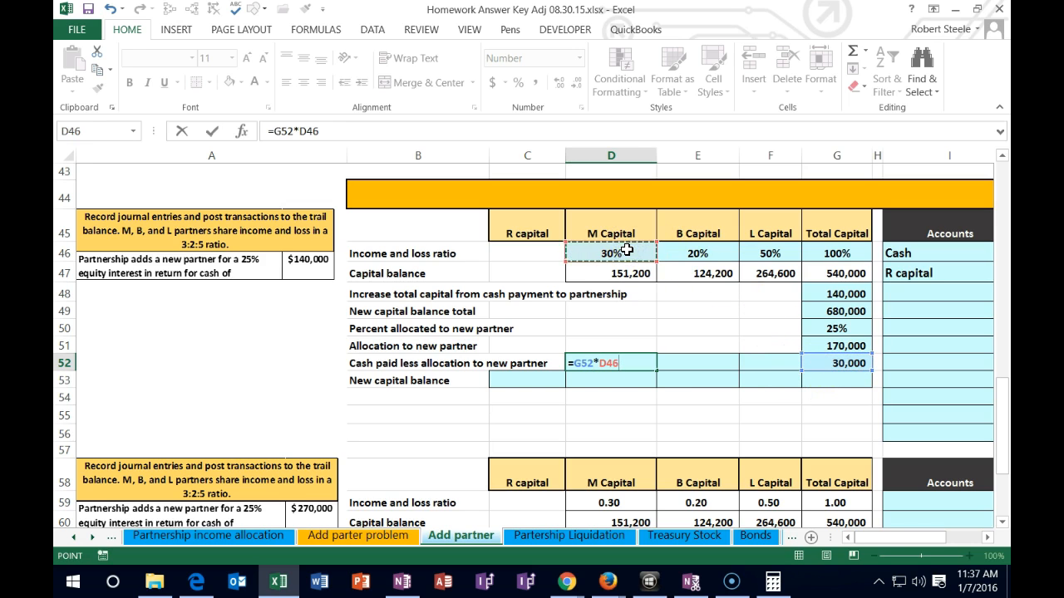
key("Tab")
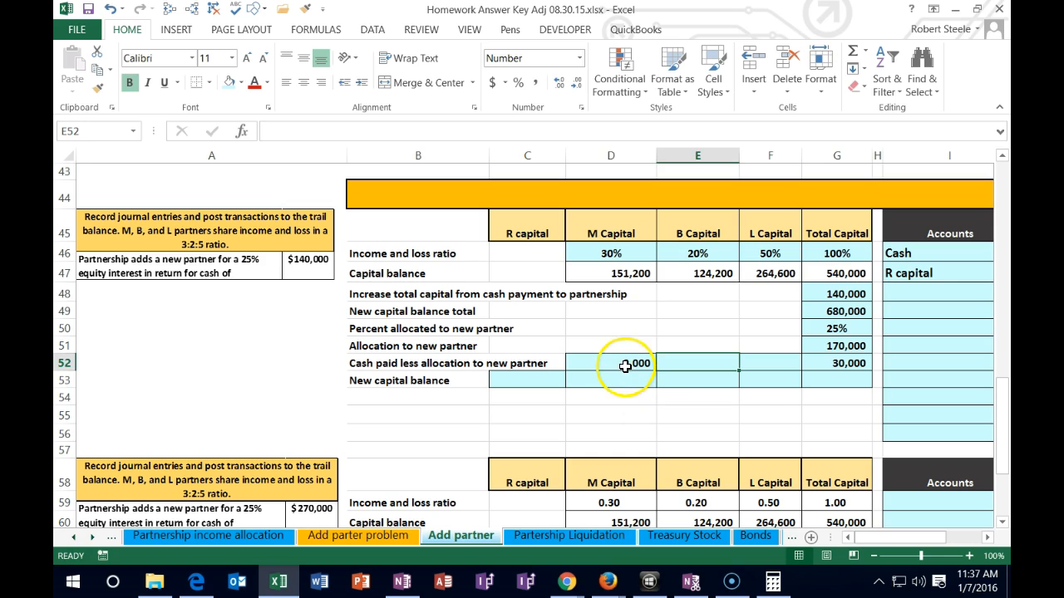
Step: Calculate B Capital's share of the difference in E52 with the formula =G52*E46
left_click(625, 366)
left_click(678, 364)
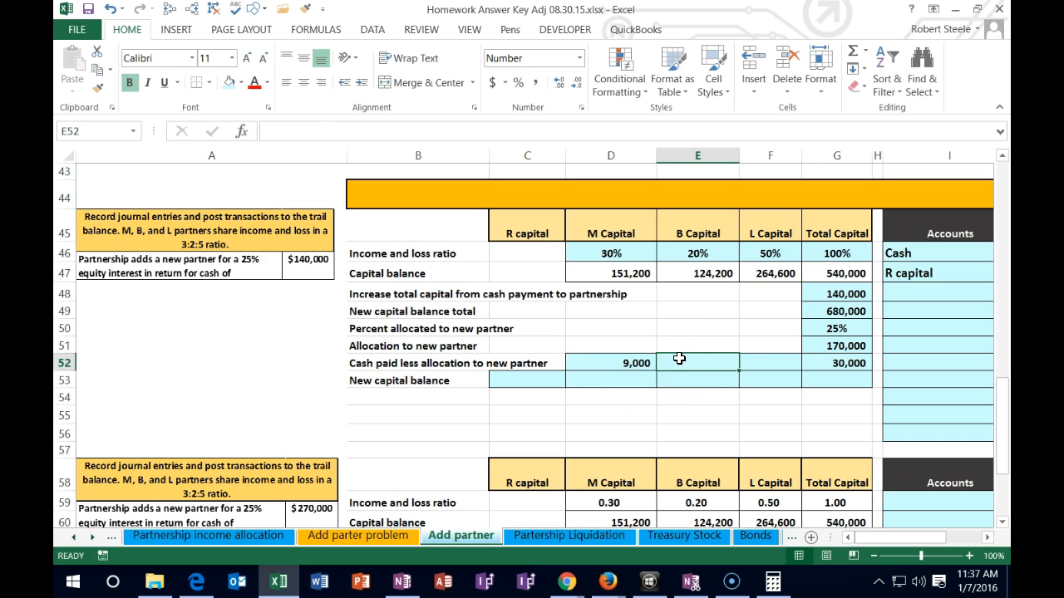
type("=")
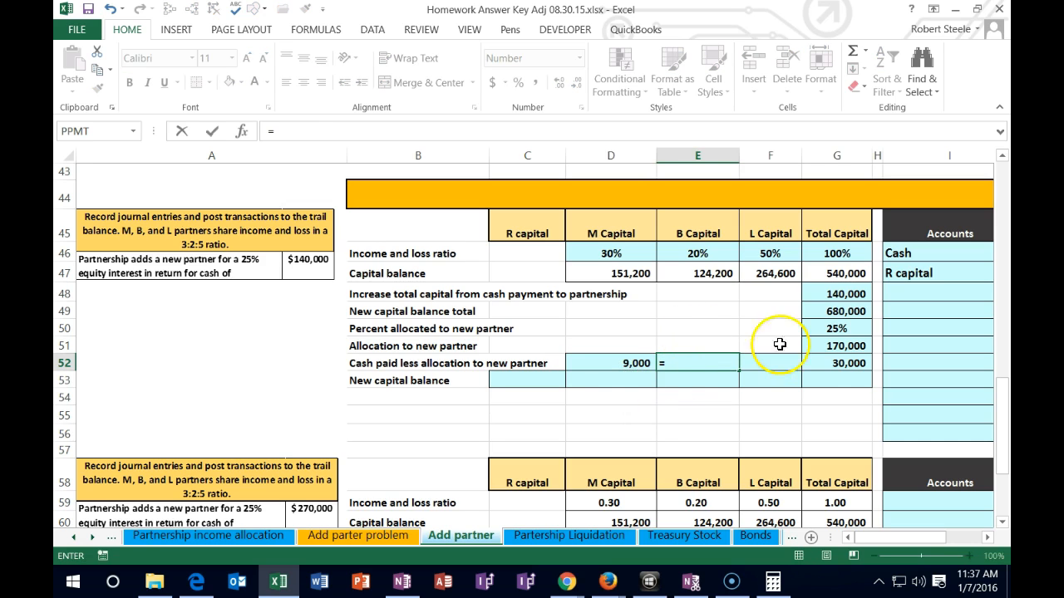
left_click(822, 364)
type("*")
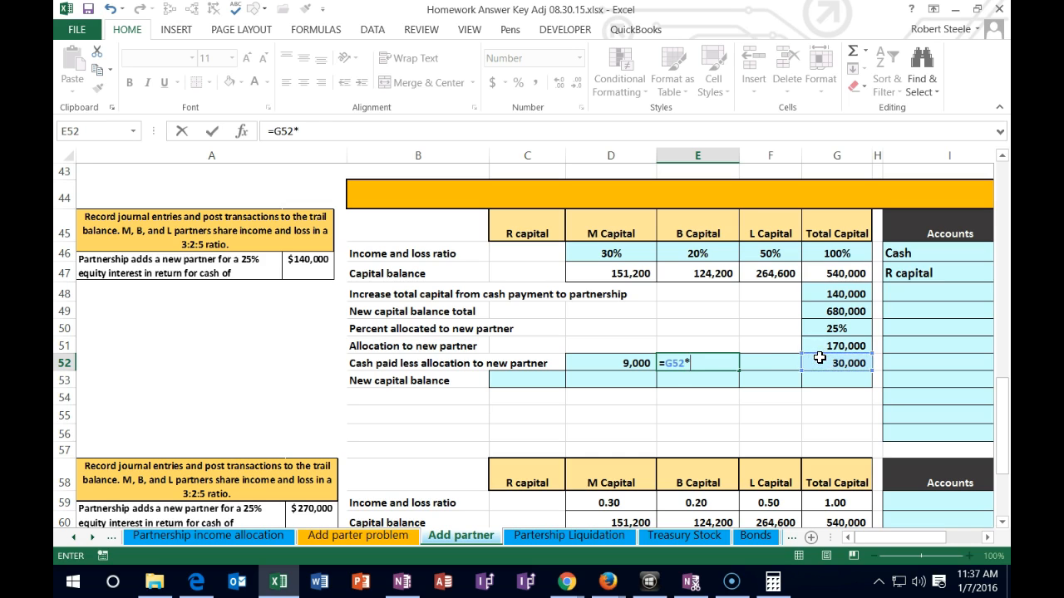
left_click(700, 251)
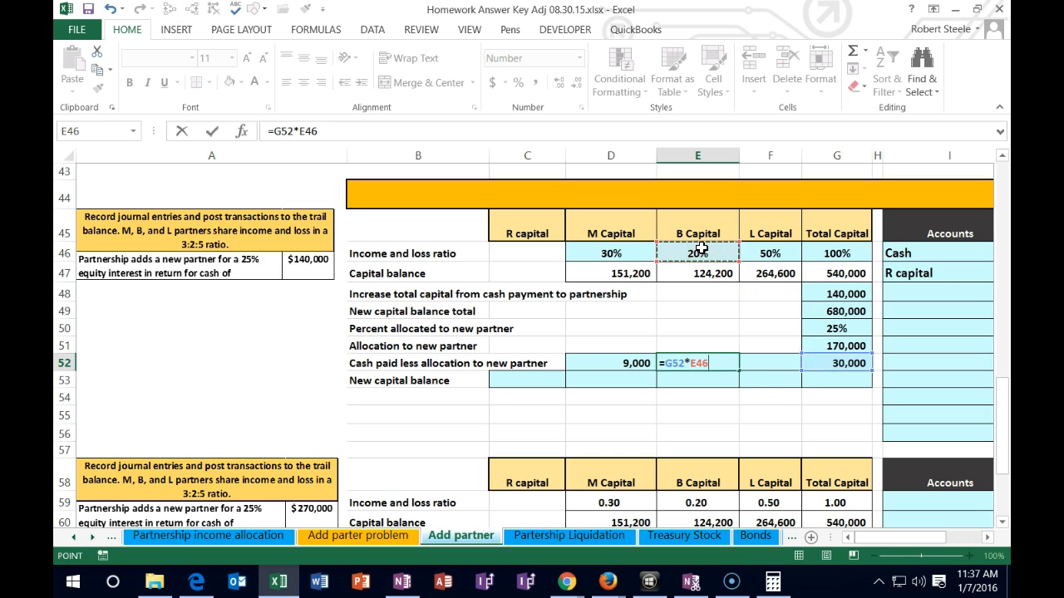
key("Tab")
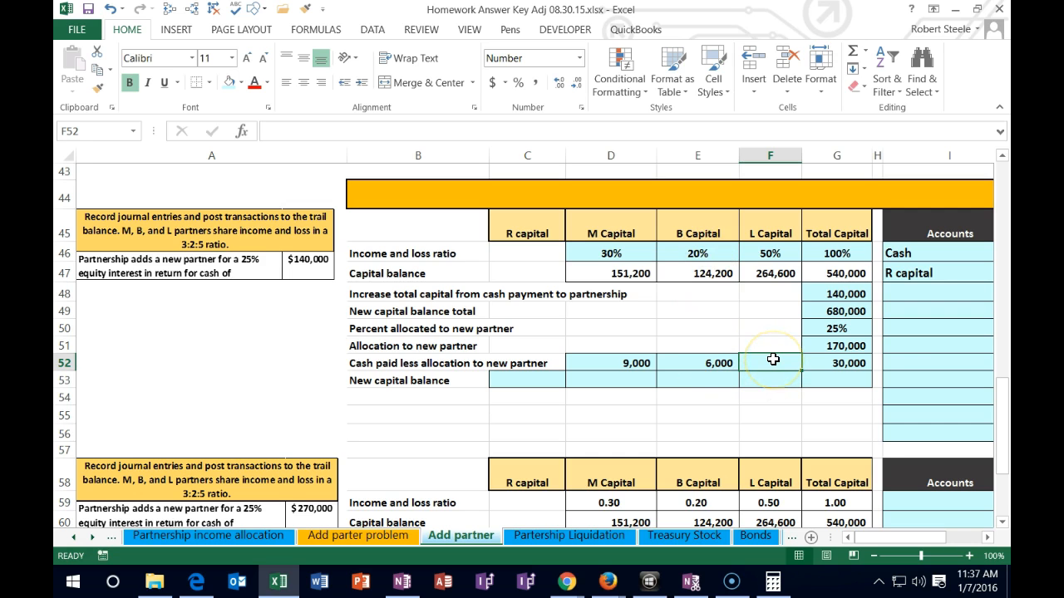
Step: Calculate L Capital's share of the difference in F52 with the formula =G52*F46 and check the combined total of D52:F52
type("=")
left_click(838, 363)
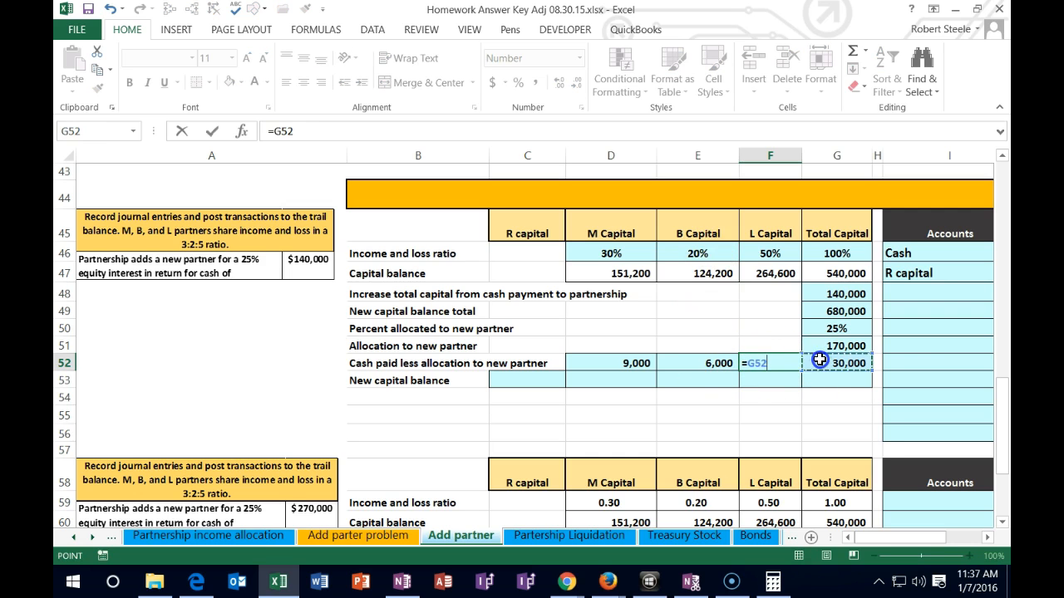
type("*")
left_click(770, 253)
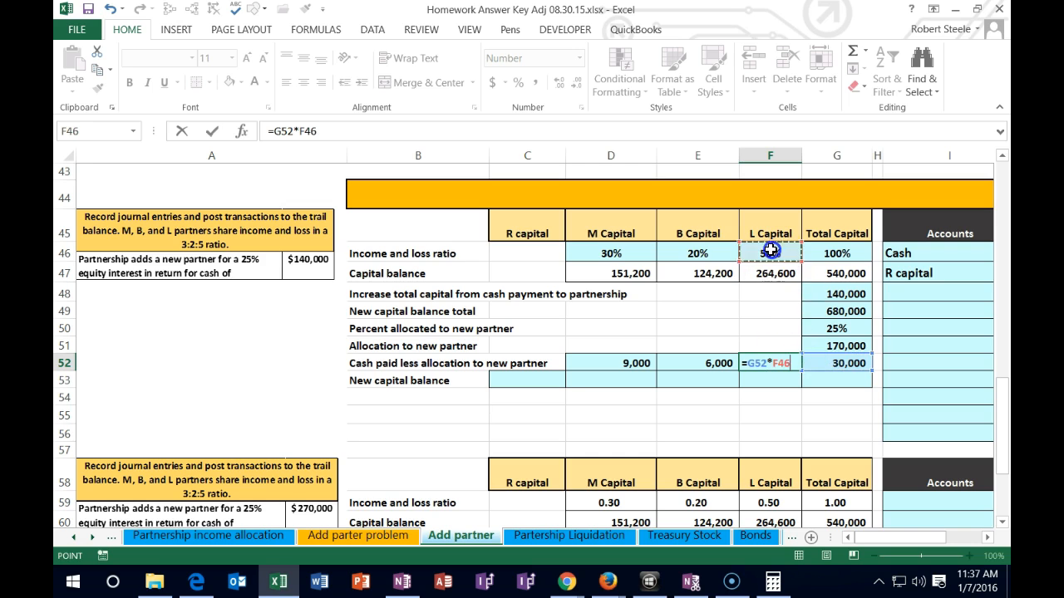
key("Return")
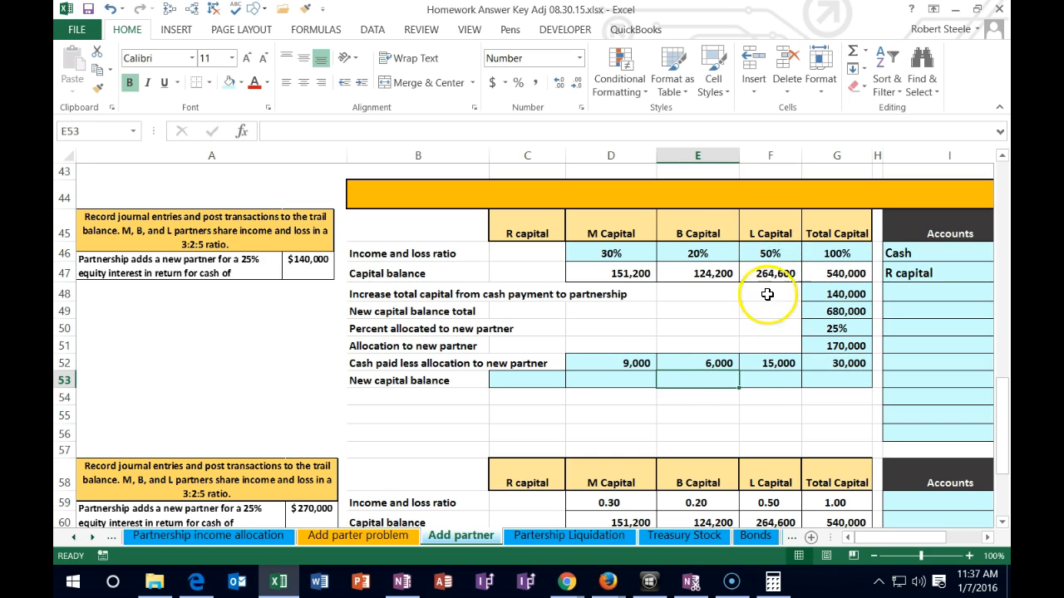
left_click_drag(625, 363, 760, 363)
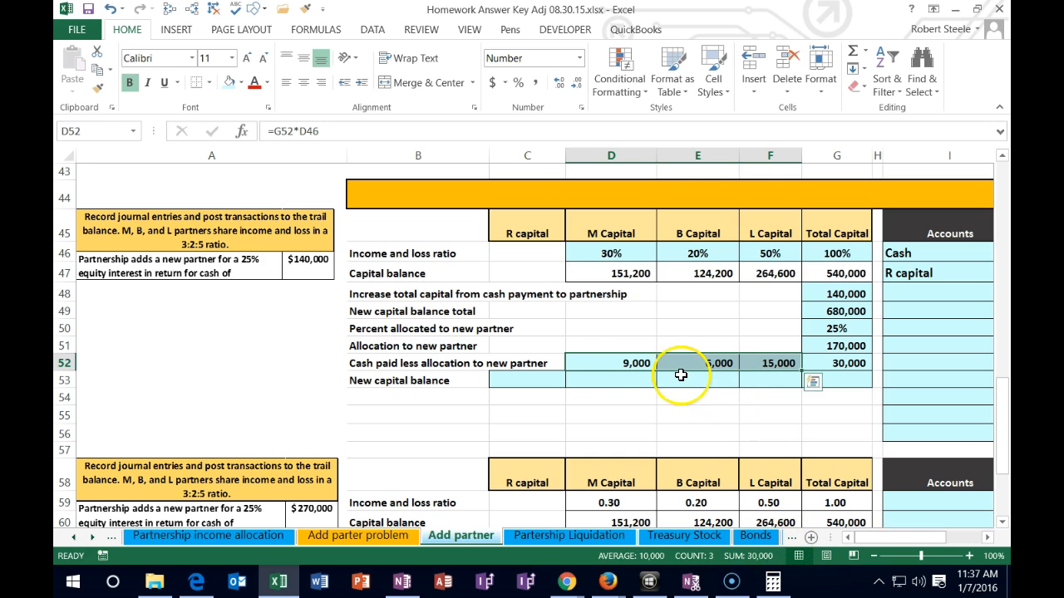
left_click_drag(637, 363, 744, 362)
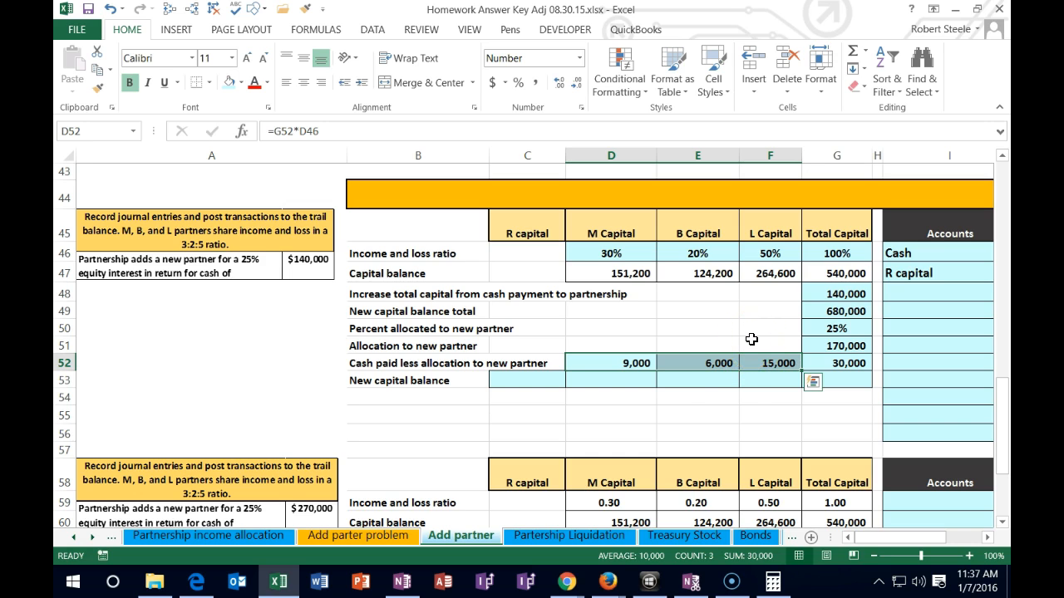
Step: Link R capital's new capital balance in C53 to the allocation to the new partner with =G51
left_click(532, 381)
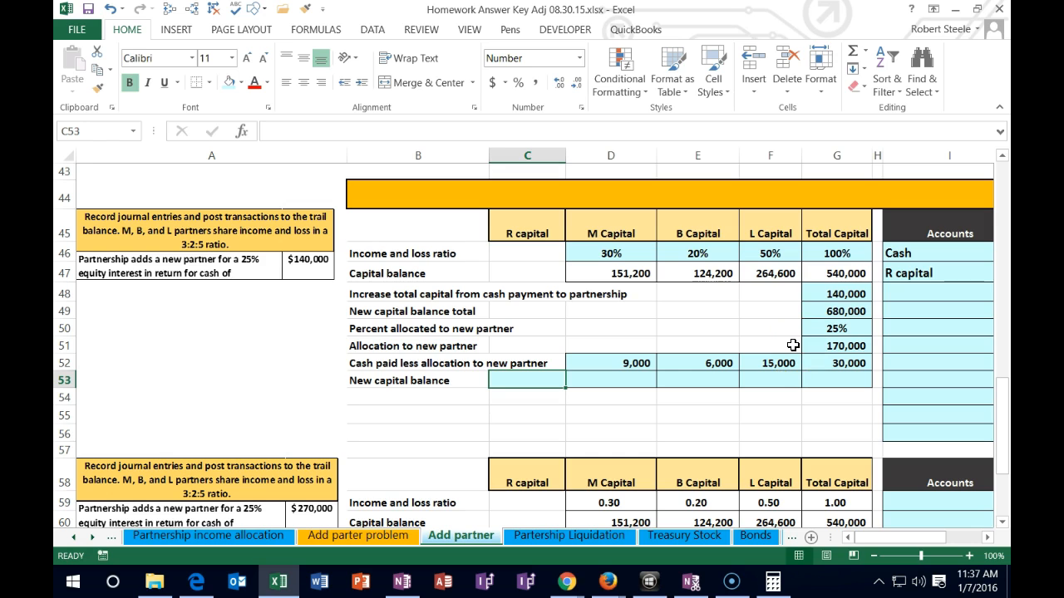
type("=")
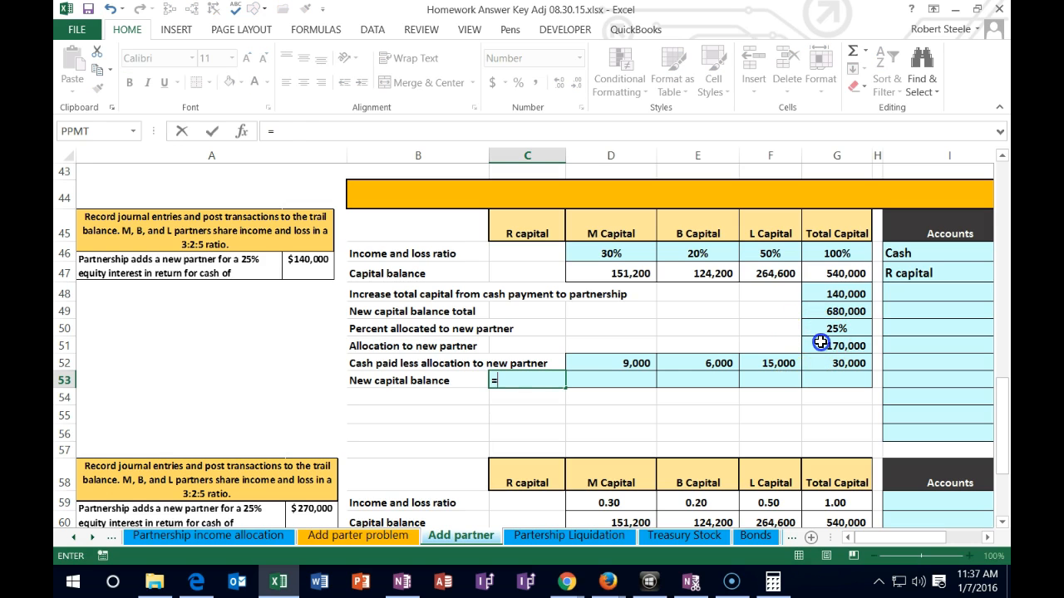
left_click(819, 342)
key("Tab")
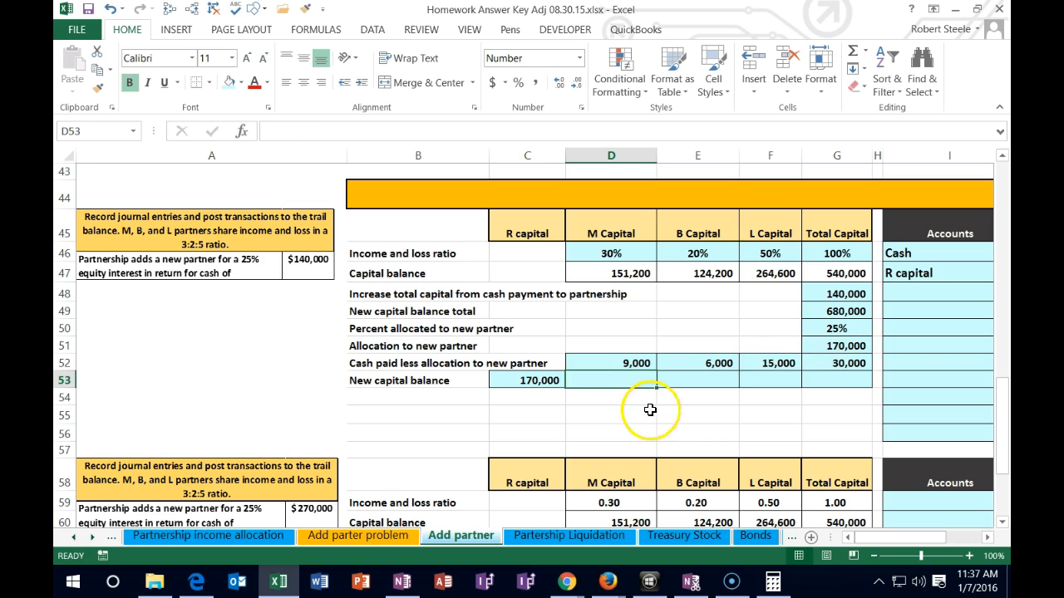
Step: Calculate M Capital's new capital balance in D53 with the formula =D47-D52
type("=")
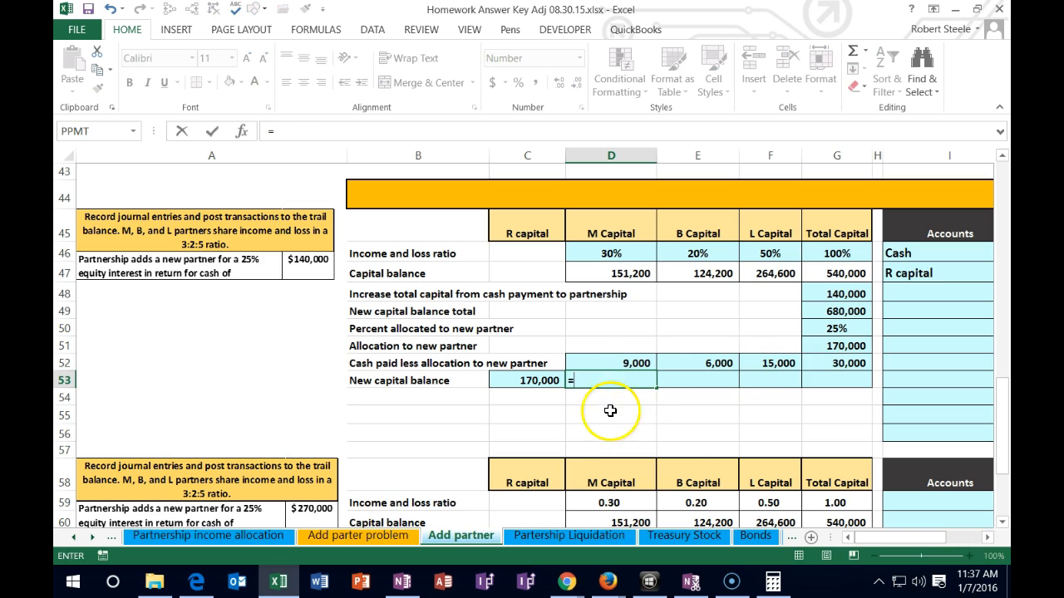
left_click(597, 273)
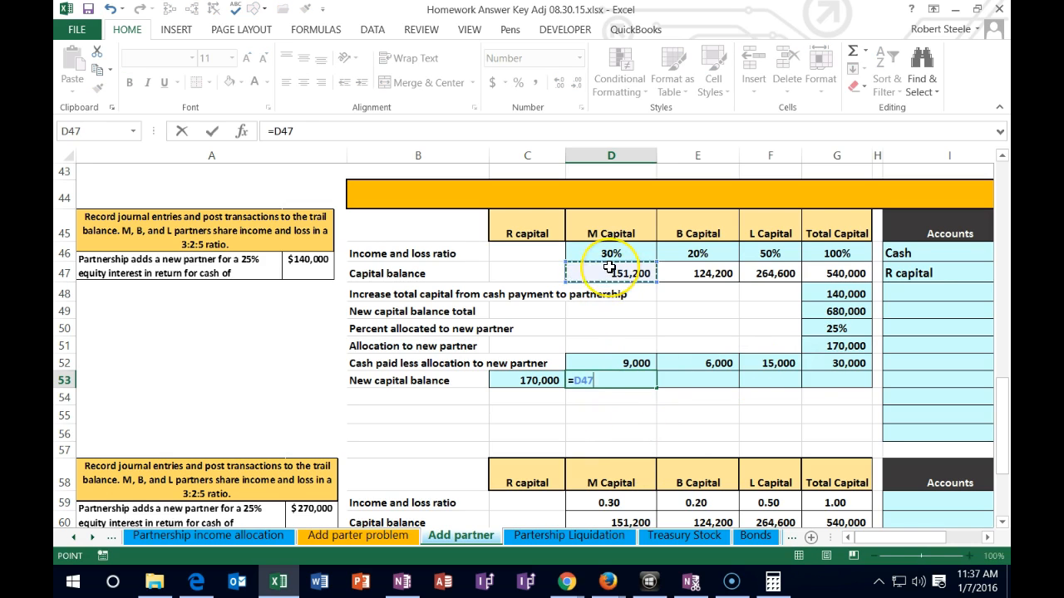
left_click(619, 363)
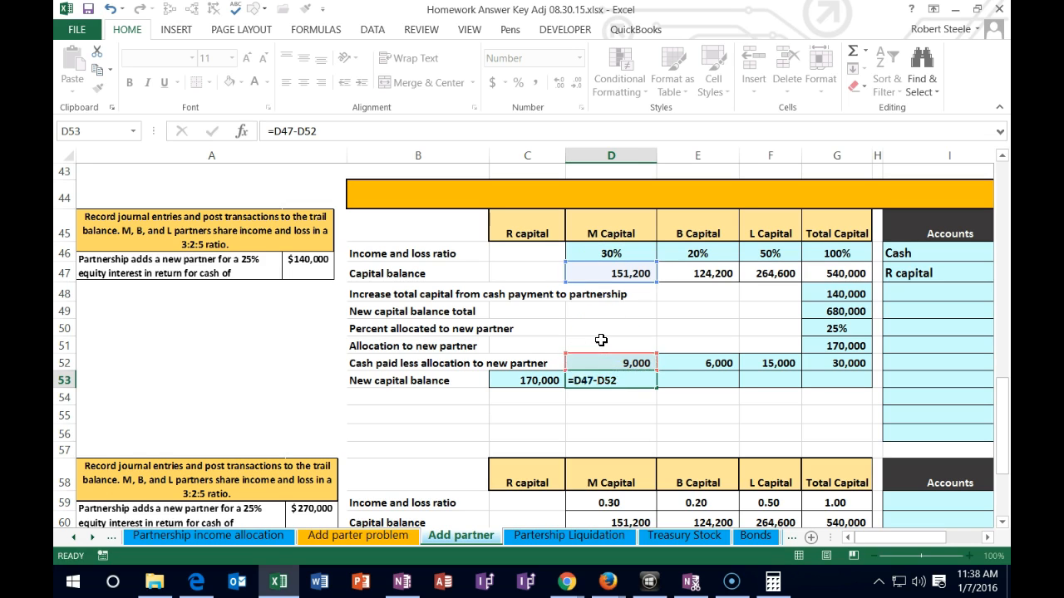
key("Tab")
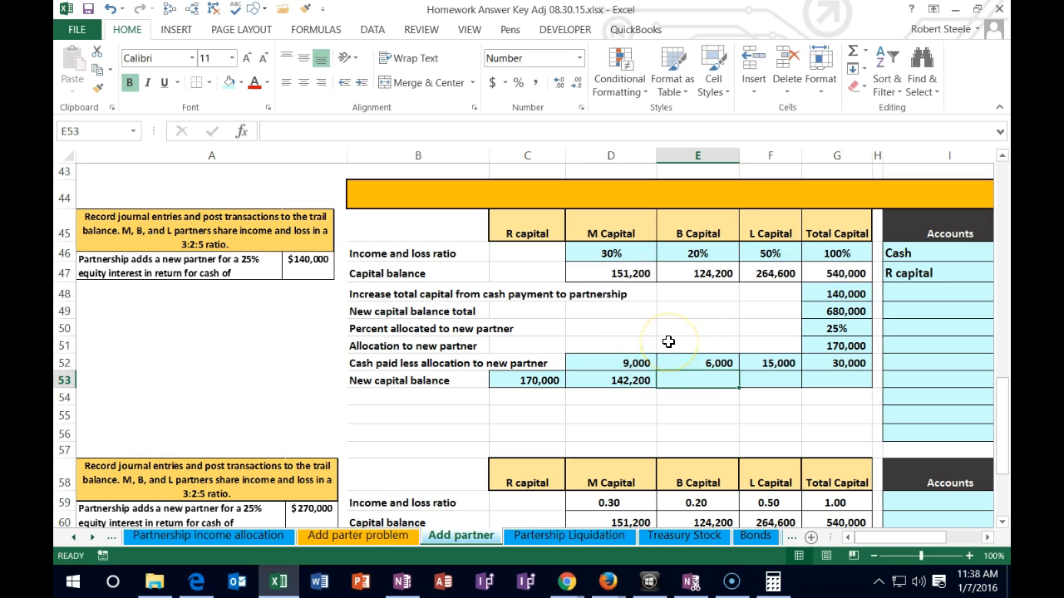
Step: Calculate B Capital's new capital balance in E53 with the formula =E47-E52
type("=")
left_click(681, 273)
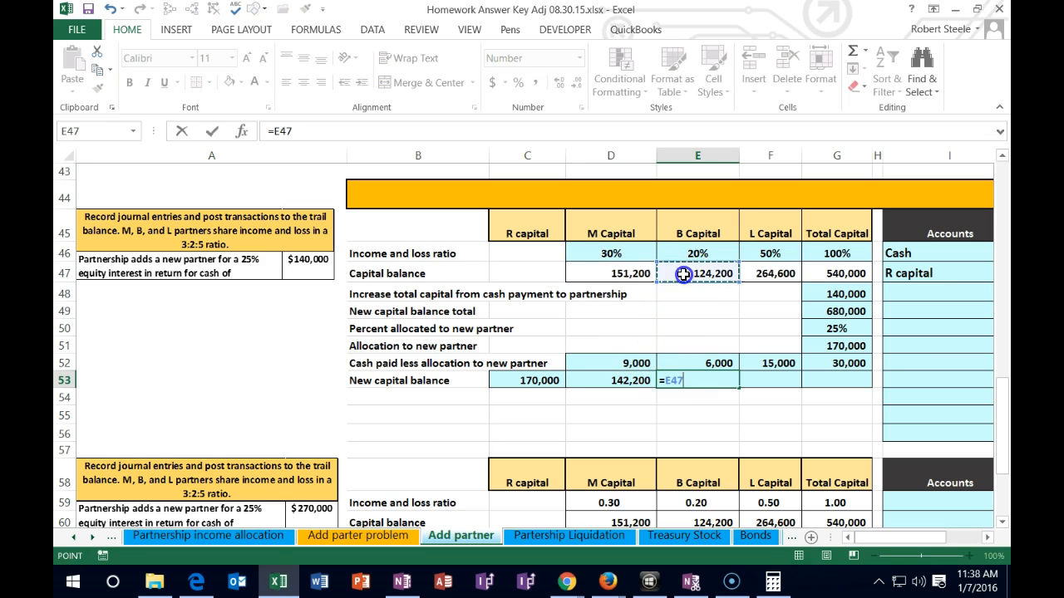
type("-")
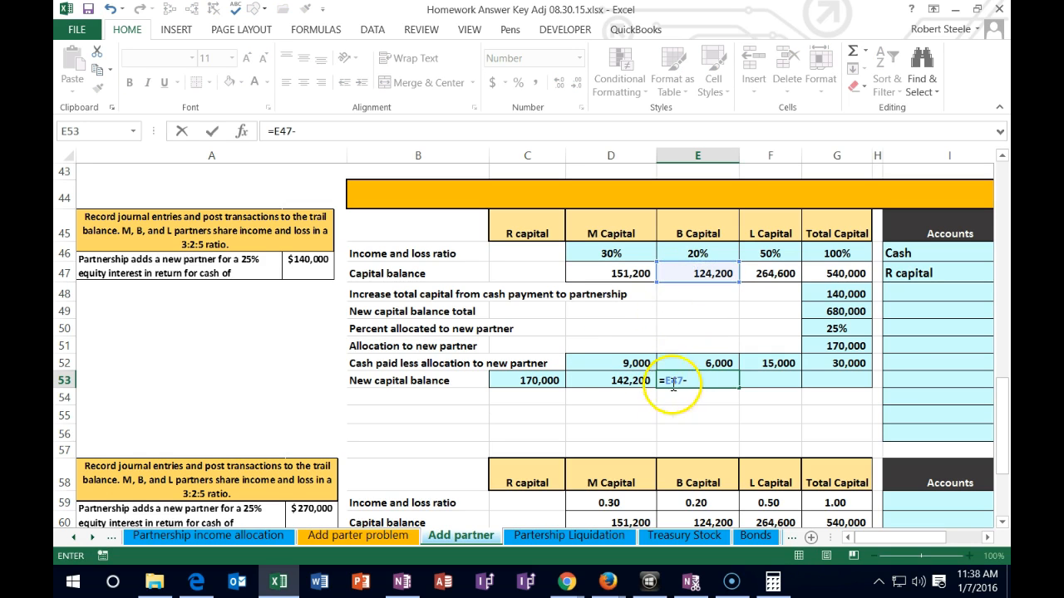
left_click(681, 359)
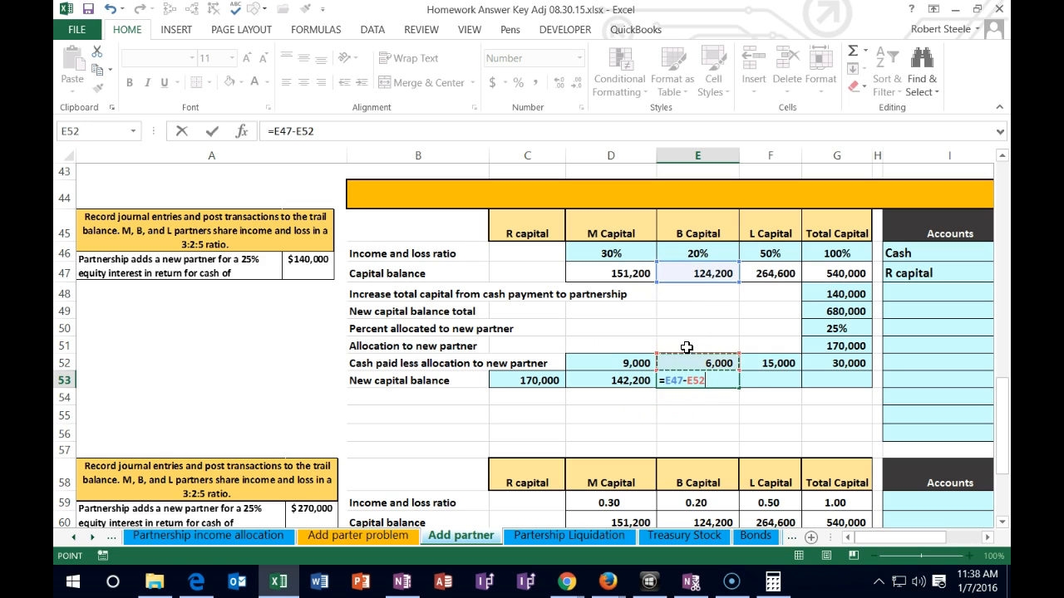
key("Tab")
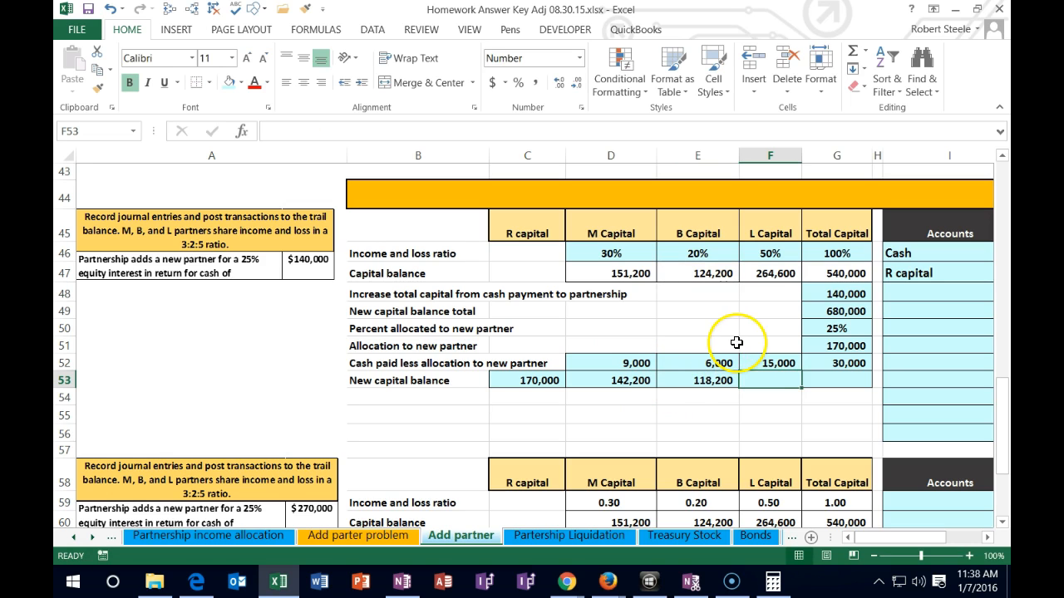
Step: Calculate L Capital's new capital balance in F53 with the formula =F47-F52
type("=")
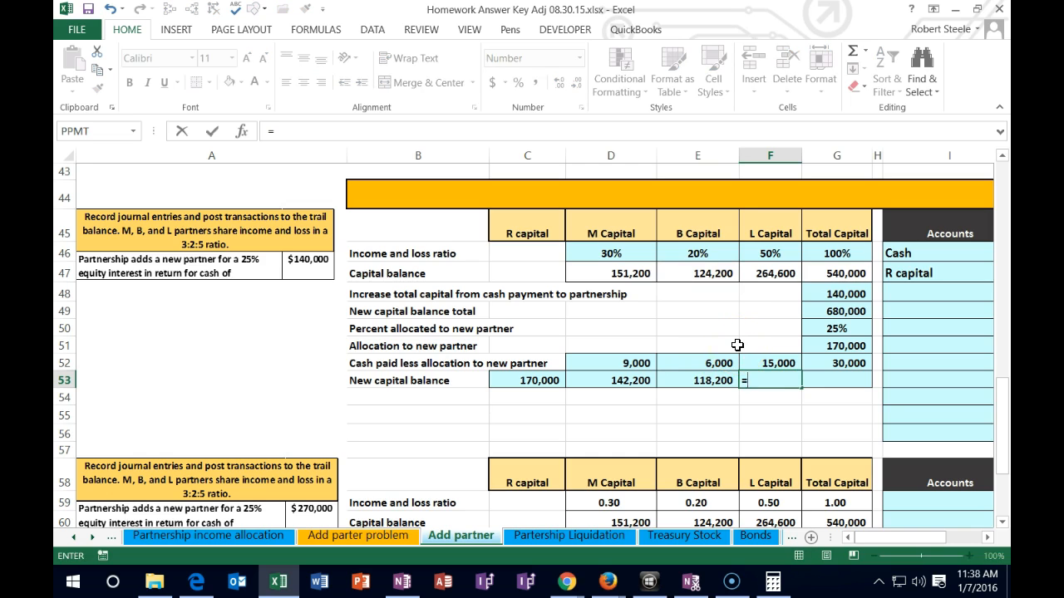
left_click(773, 274)
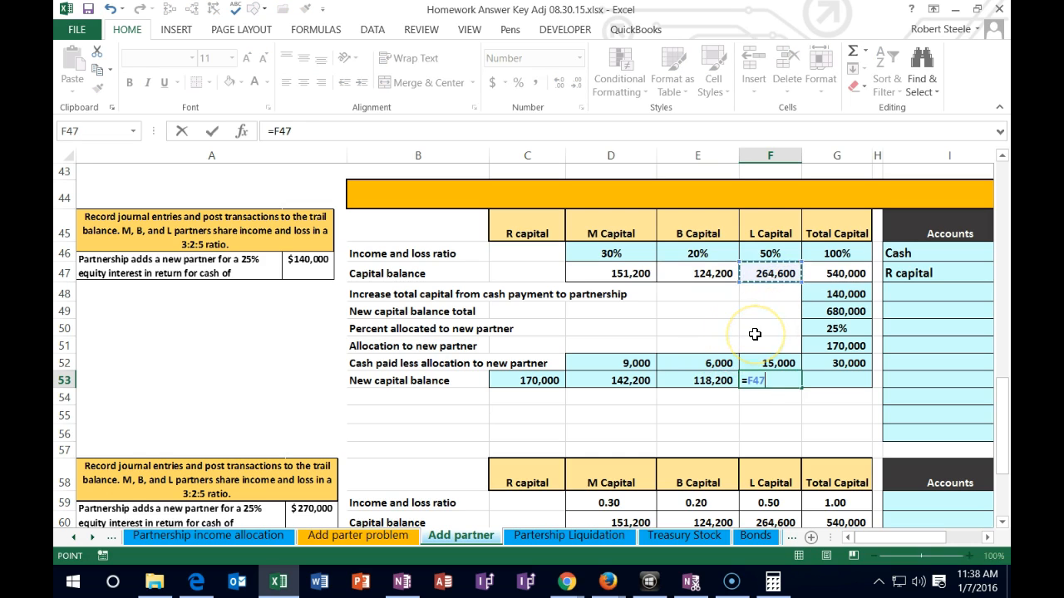
type("-")
left_click(761, 364)
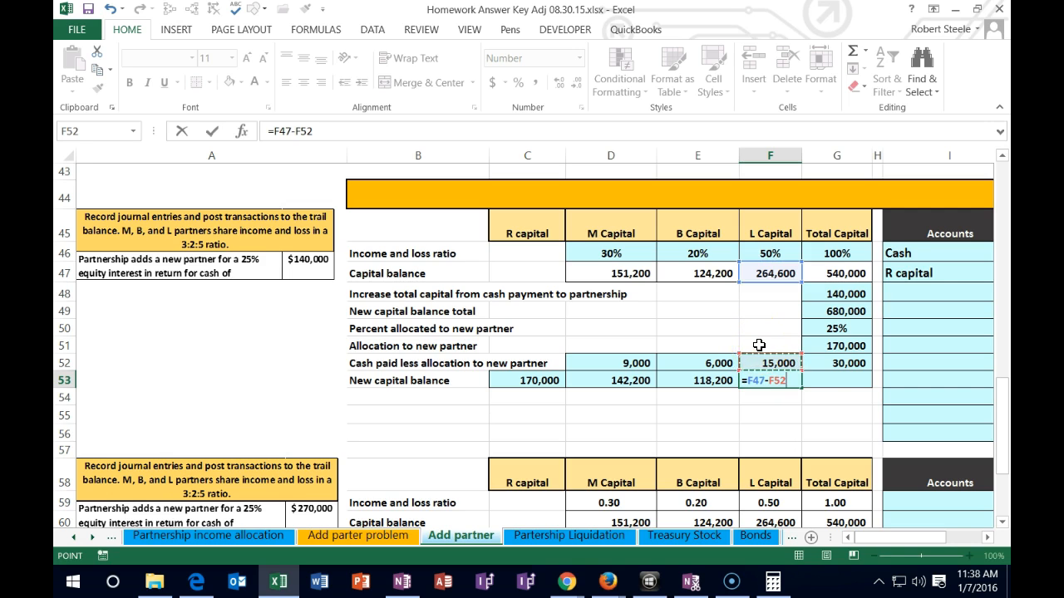
key("Tab")
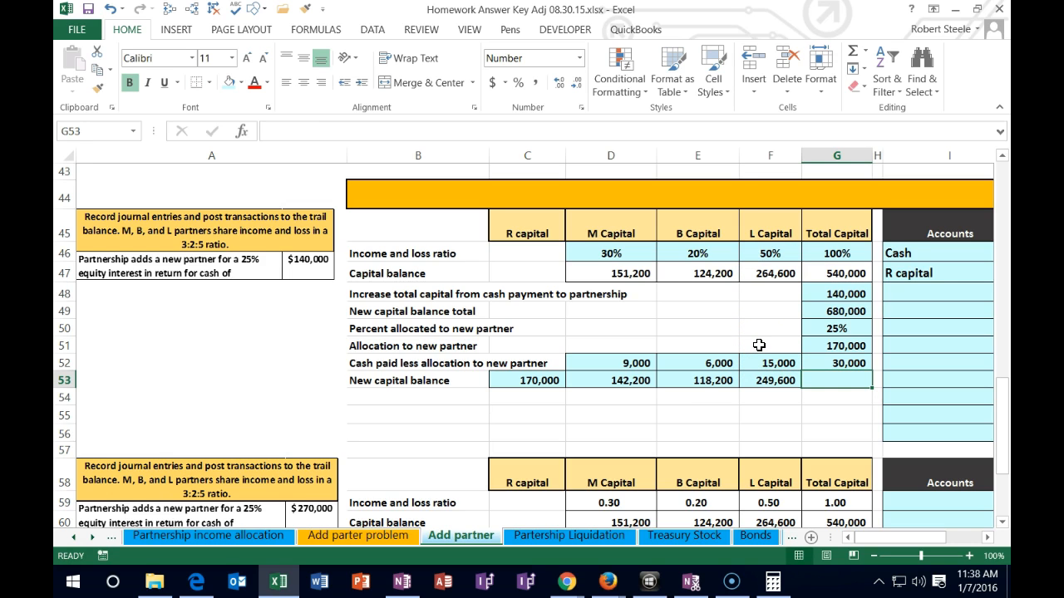
Step: Total the new capital balances in G53 with a SUM of C53:F53
left_click_drag(539, 380, 770, 383)
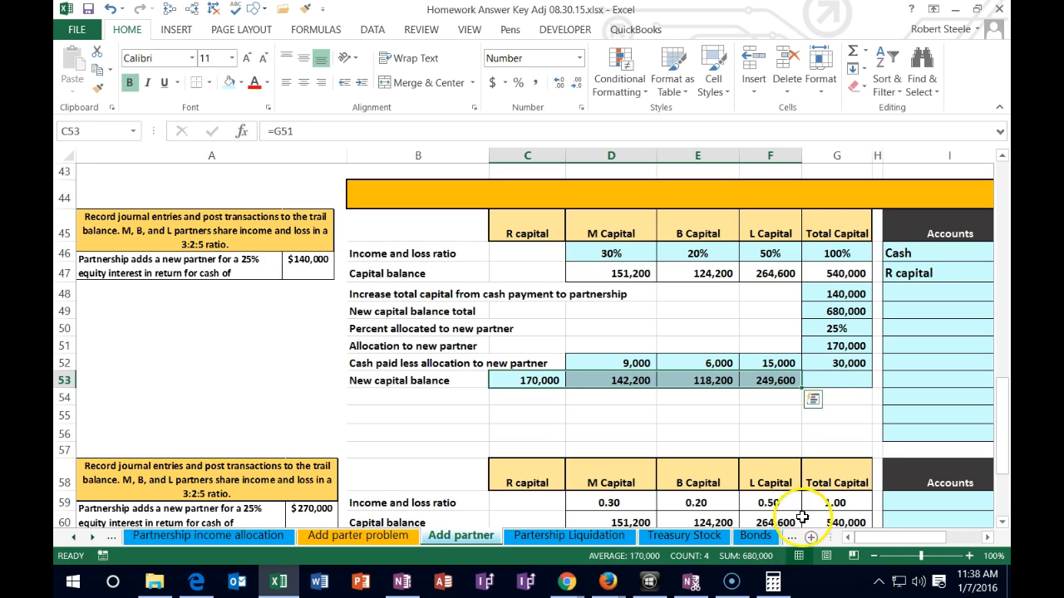
left_click(846, 383)
type("=sum(")
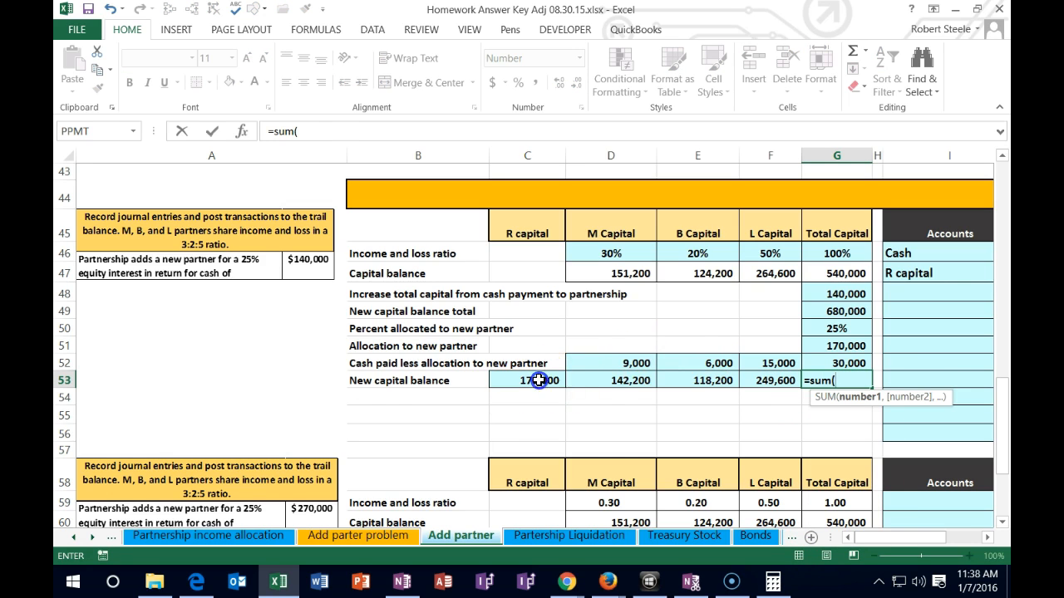
left_click_drag(536, 381, 741, 380)
key("Return")
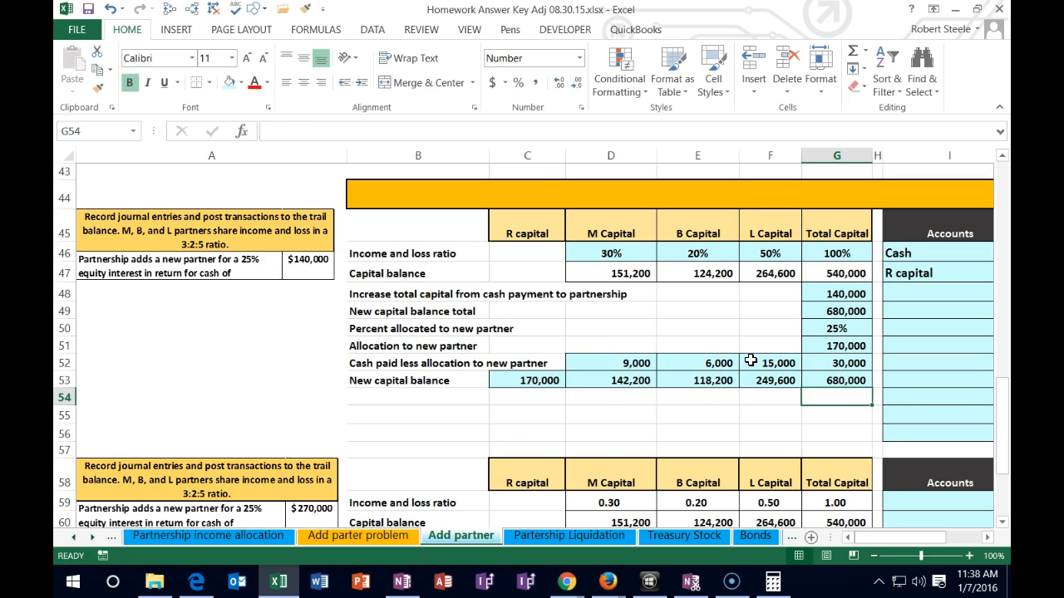
Step: Review the new capital balance formulas across row 53 and compare the Cash debit with the R capital credit in the Part 2 journal entry
left_click(544, 380)
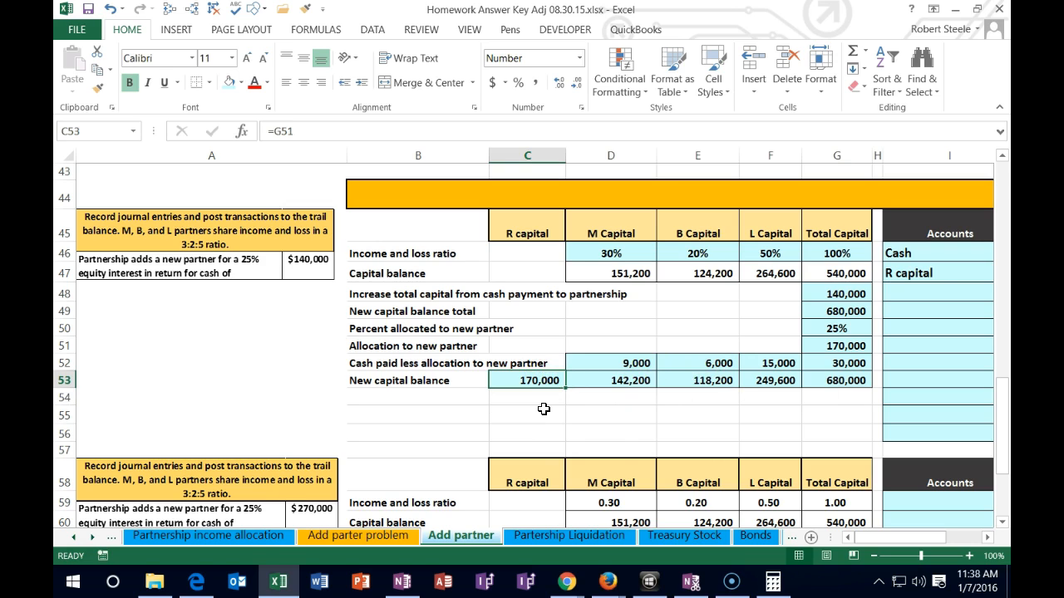
key("Right")
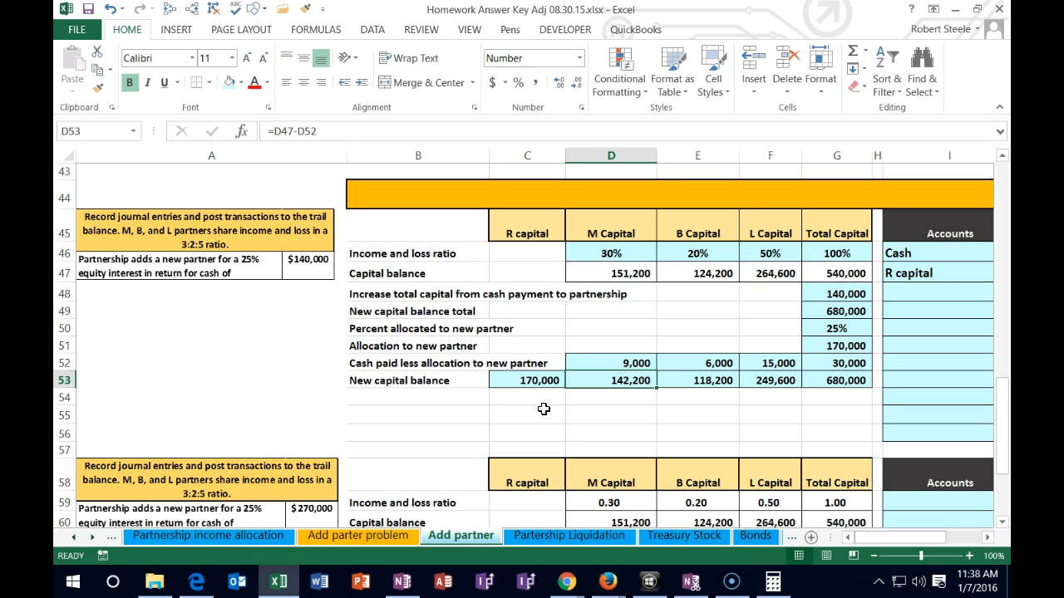
key("Right")
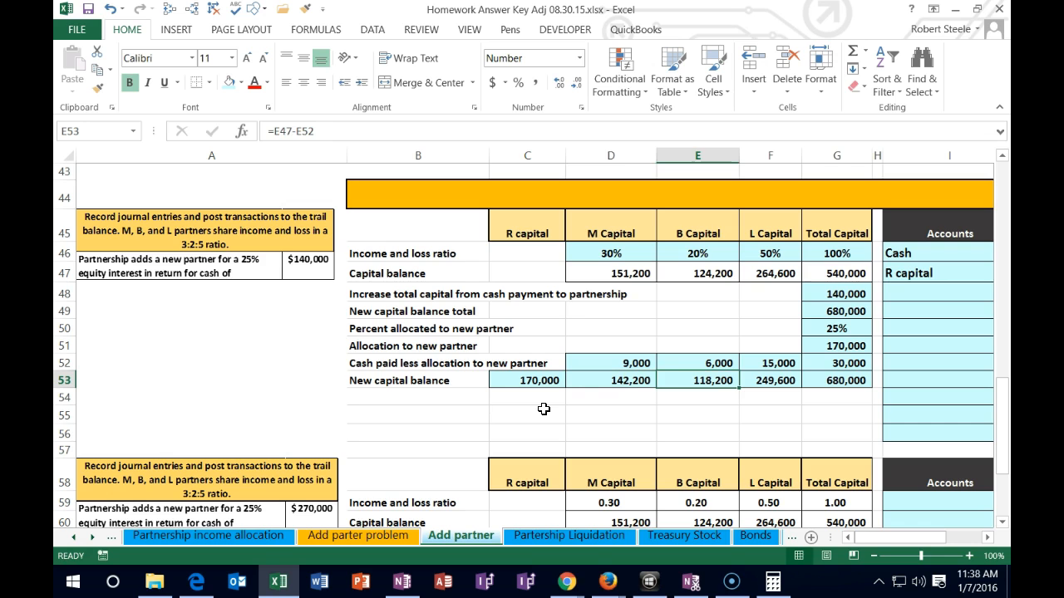
key("Right")
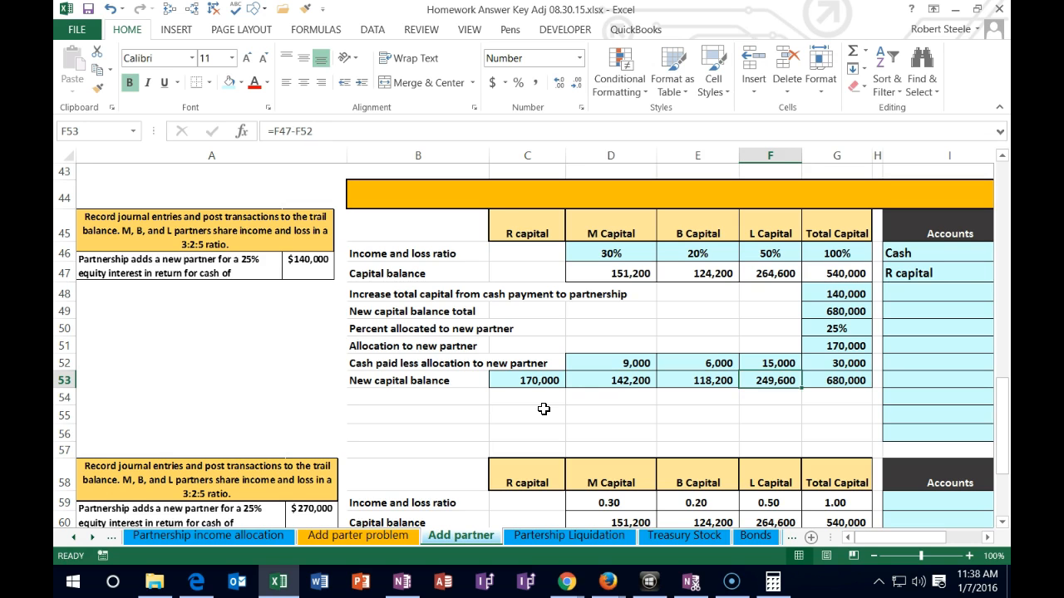
key("Right")
key("Right")
key("Right")
key("Right")
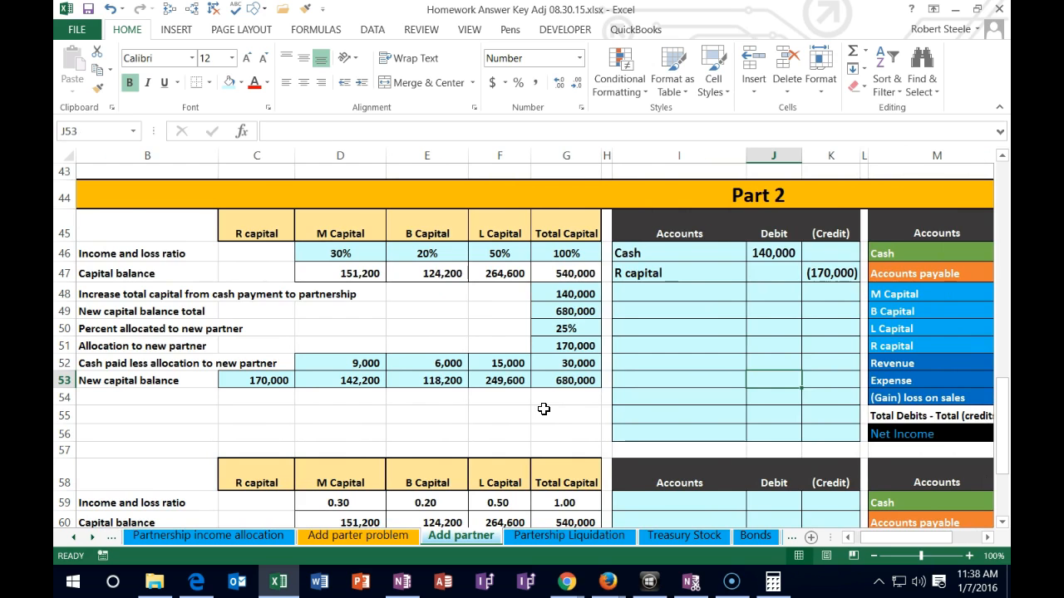
key("Up")
key("Up")
key("Up")
key("Up")
key("Up")
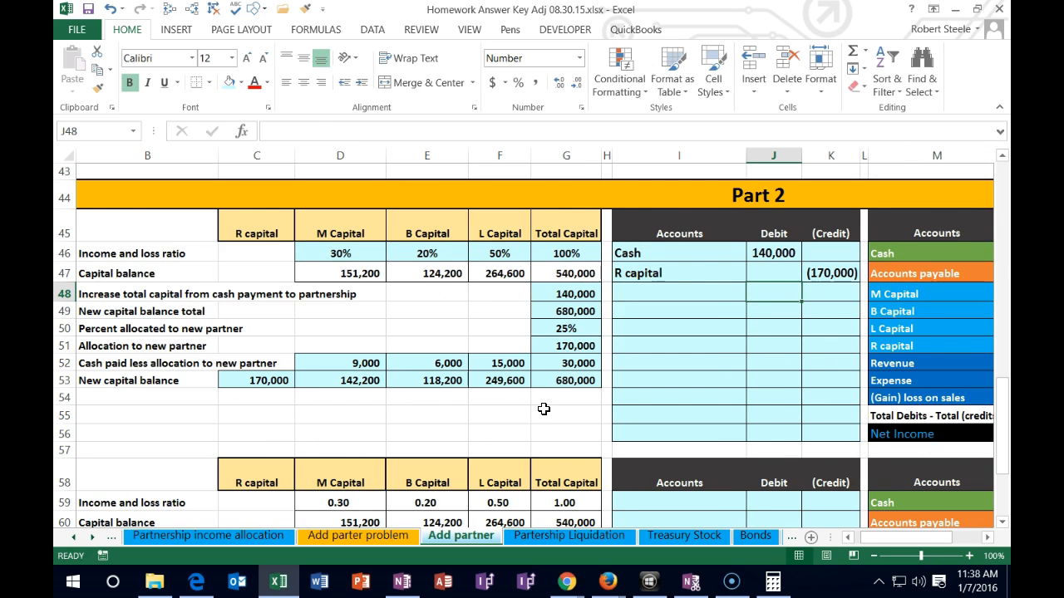
key("Right")
key("Right")
key("Right")
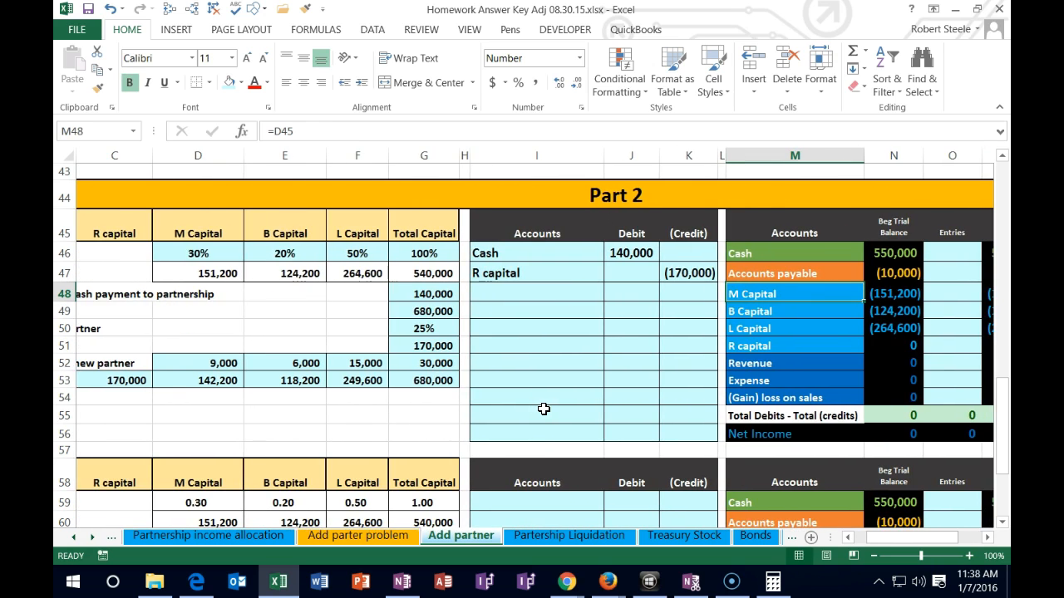
mouse_move(629, 293)
left_mouse_down()
mouse_move(630, 315)
mouse_move(629, 296)
left_mouse_up()
left_click_drag(629, 255, 661, 273)
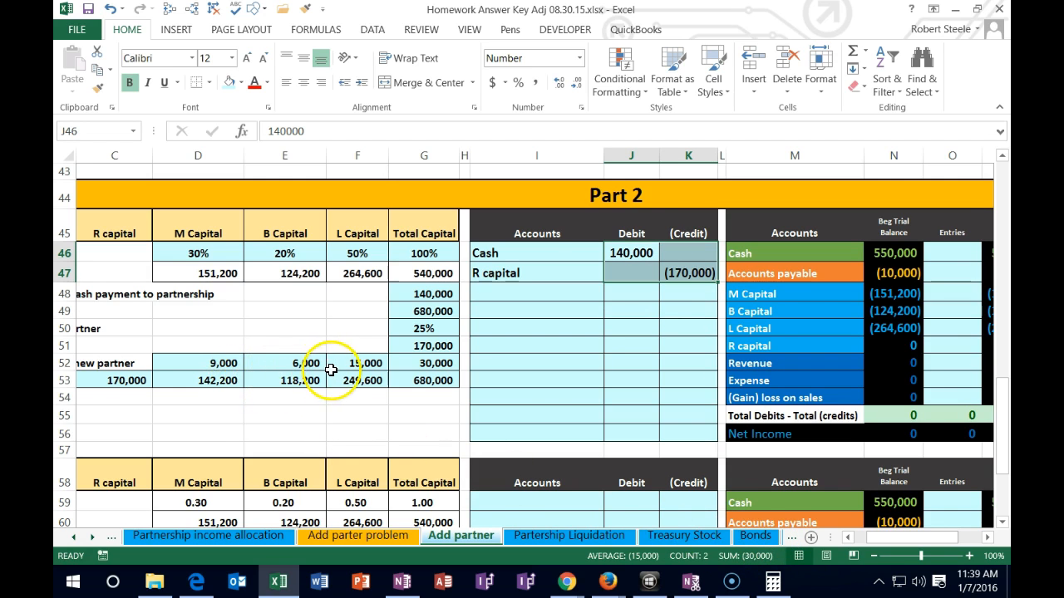
Step: Copy the M, B and L Capital account names from M48:M50 and paste them as values into the journal entry at I48:I50
left_click_drag(785, 294, 777, 321)
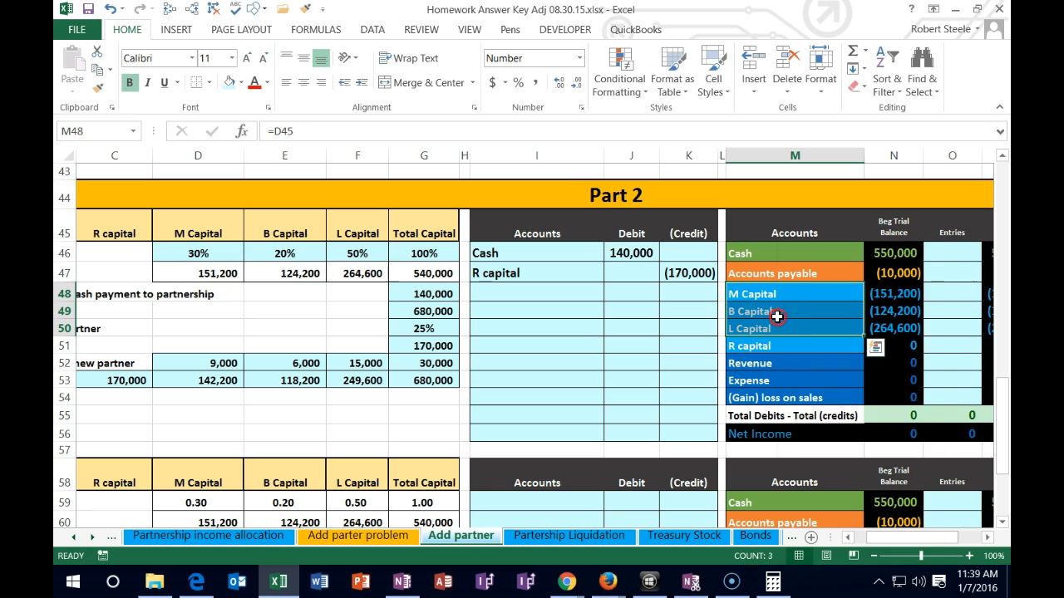
right_click(776, 317)
left_click(800, 262)
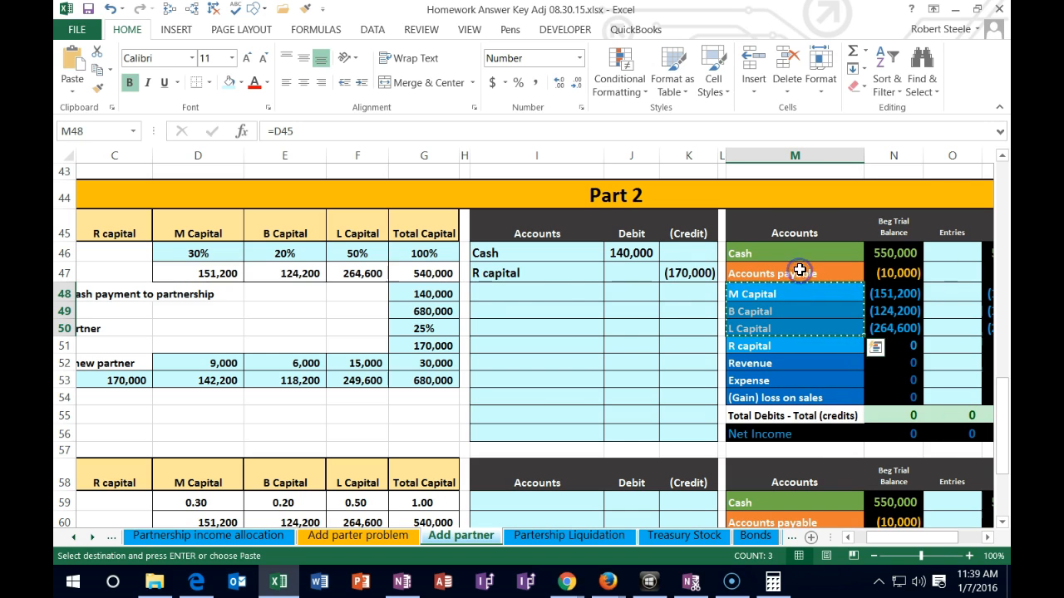
left_click(566, 299)
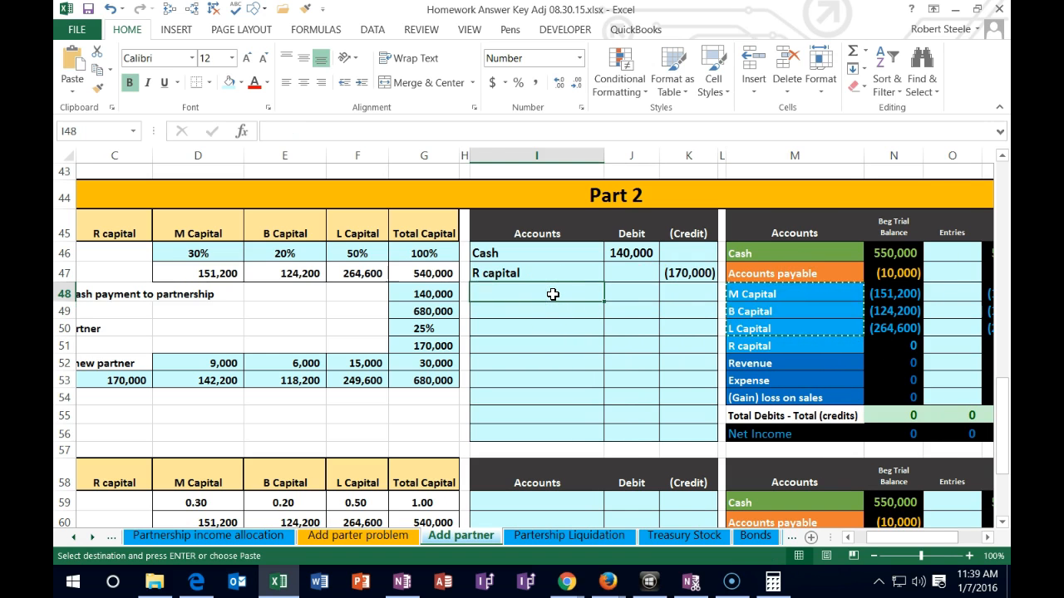
right_click(552, 294)
left_click(612, 307)
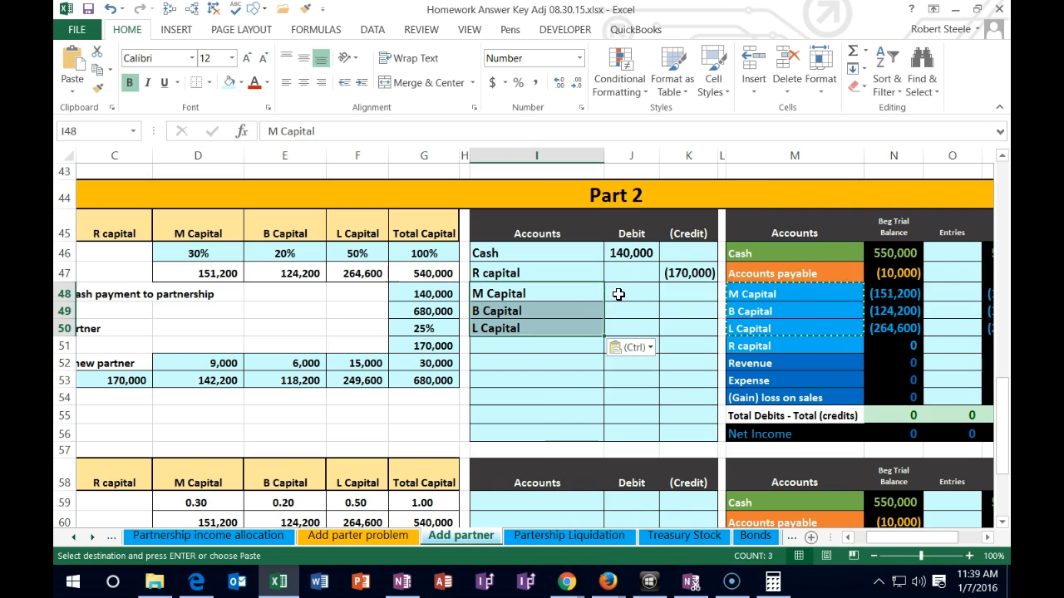
Step: Fill the journal entry debits for M, B and L Capital in J48:J50 with the formulas =D52, =E52 and =F52
left_click(618, 294)
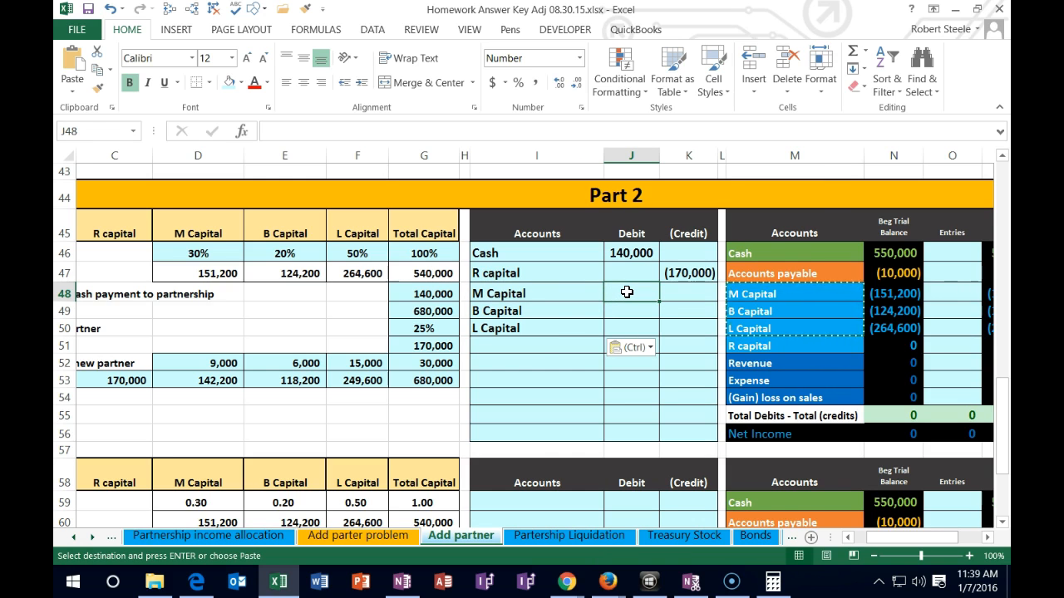
type("=")
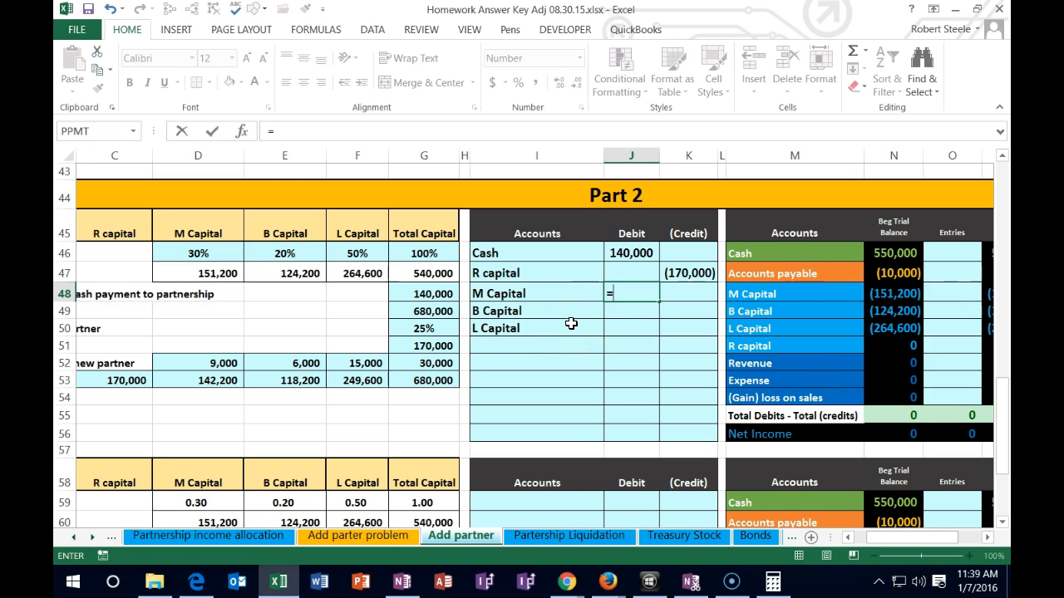
left_click(223, 365)
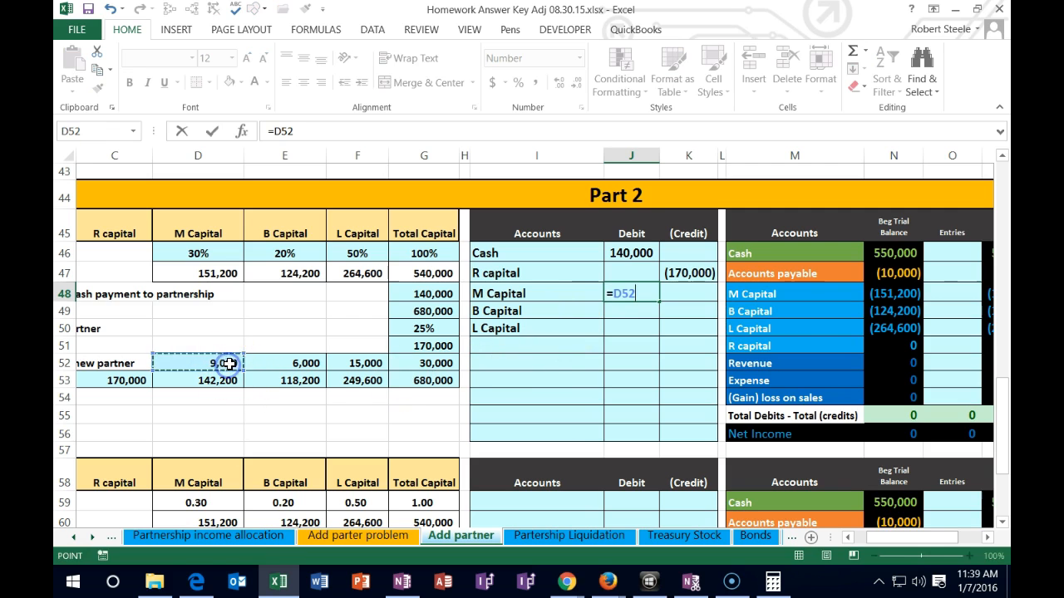
key("Return")
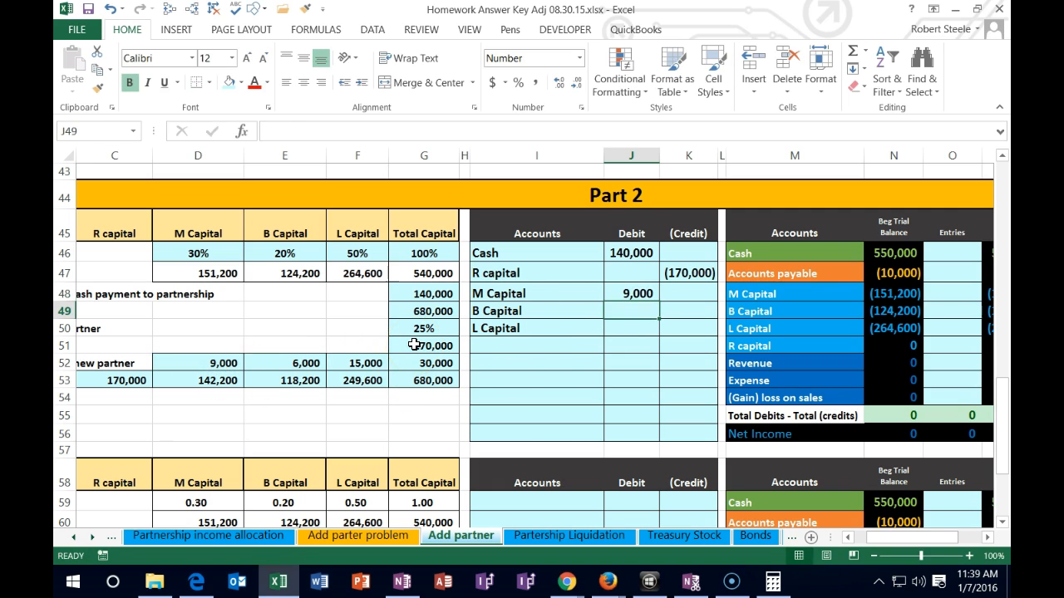
type("=")
left_click(306, 363)
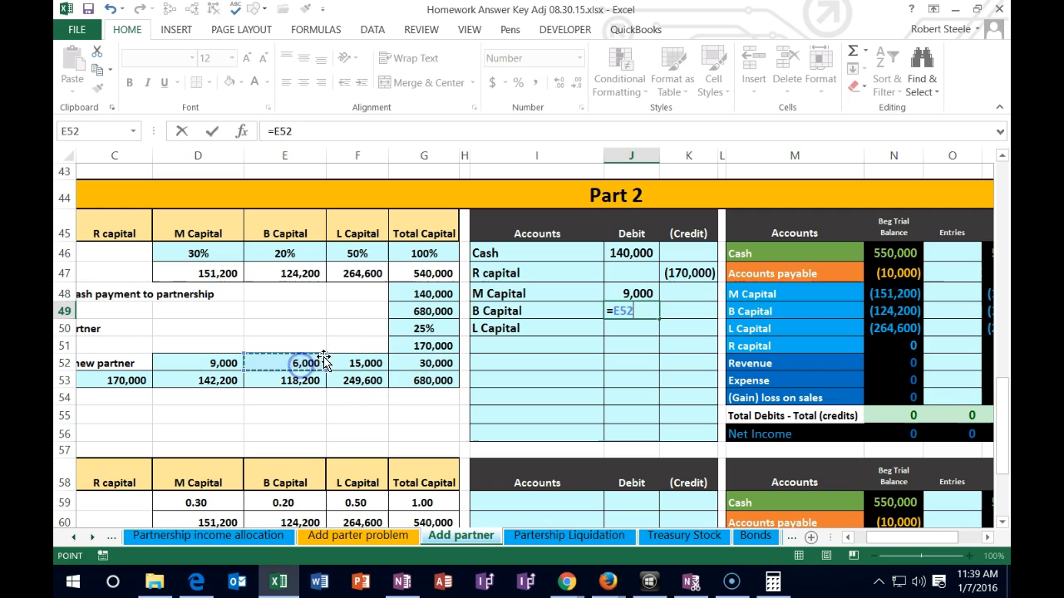
key("Return")
type("=")
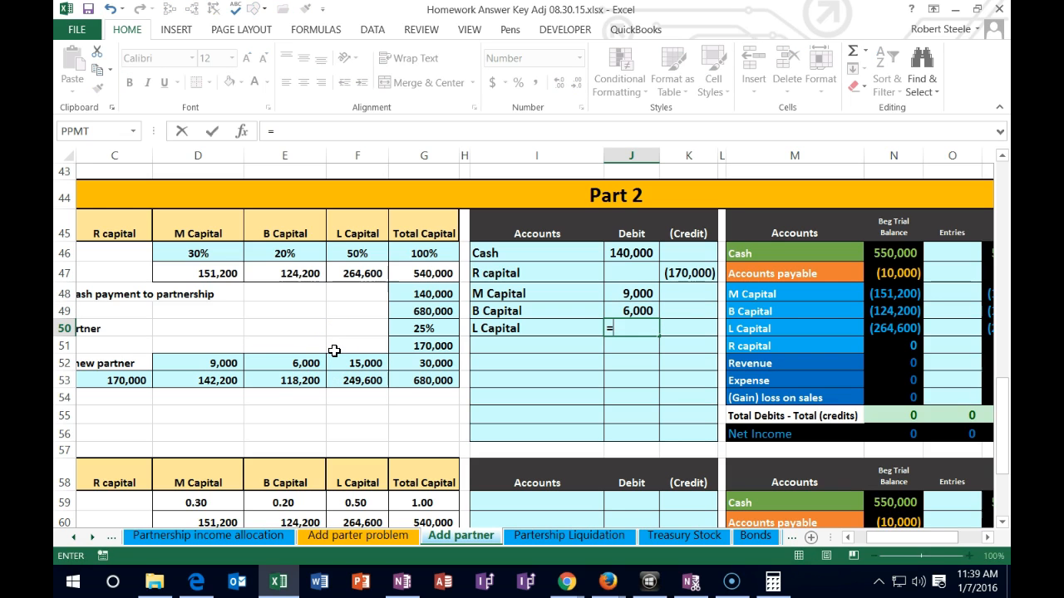
left_click(354, 361)
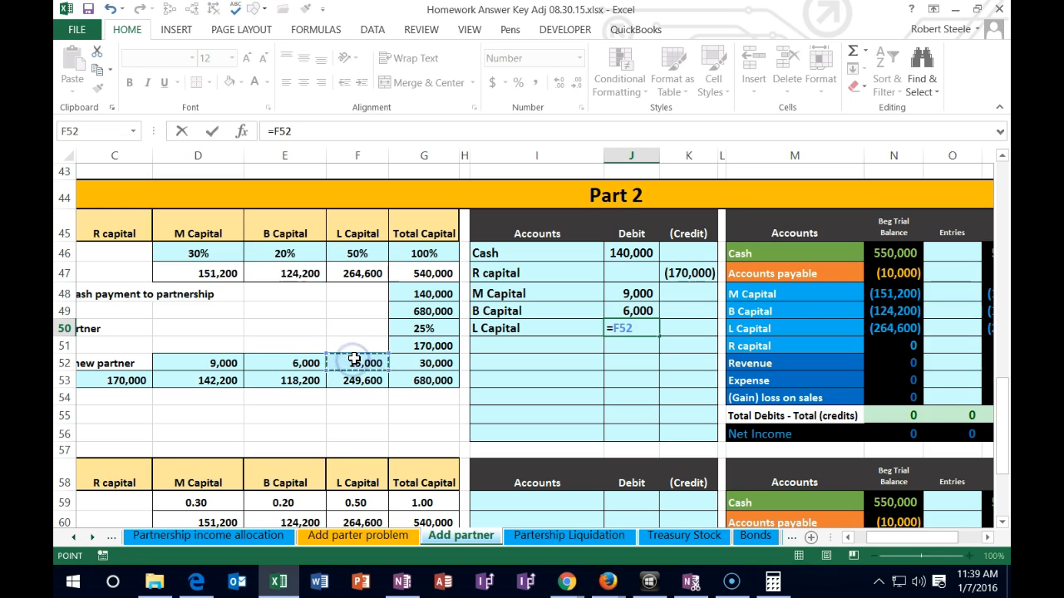
key("Return")
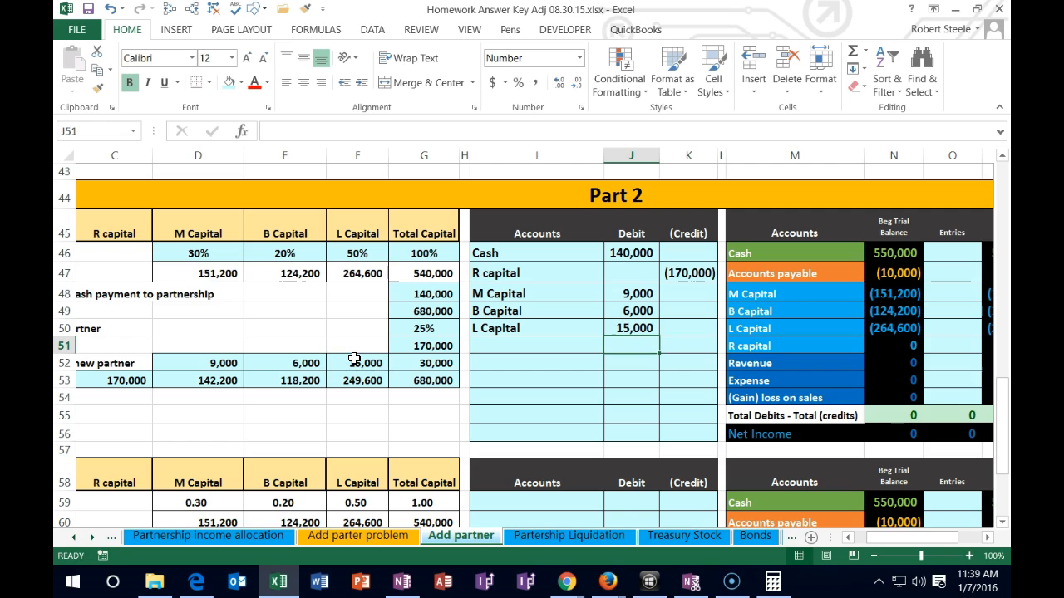
Step: Check the sum of the Part 2 journal entry's debits, and of its debits and credits together in J46:K50
left_click_drag(631, 252, 613, 339)
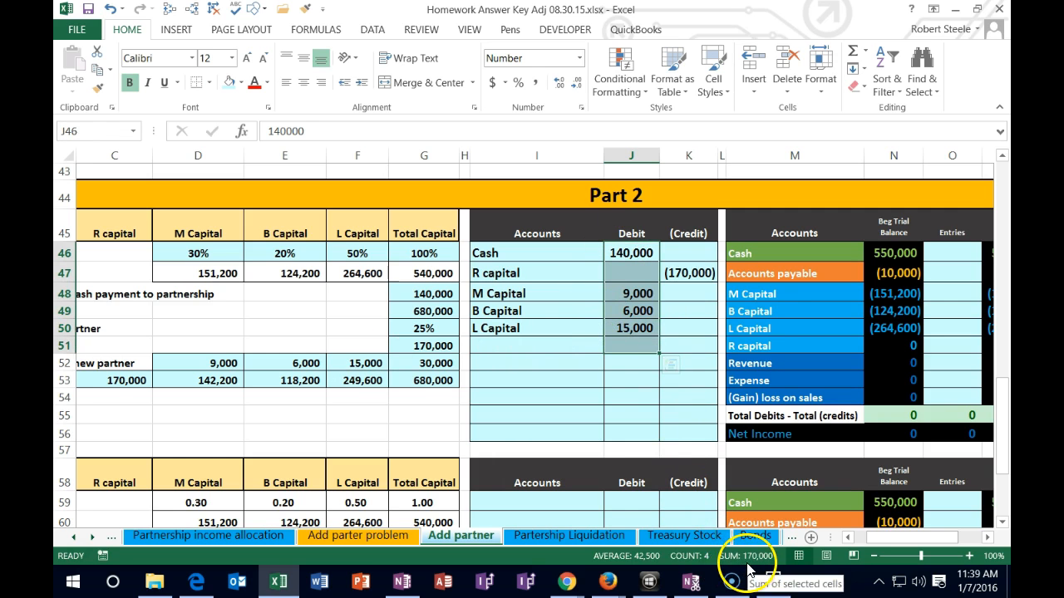
left_click(636, 255)
left_click_drag(671, 325, 673, 329)
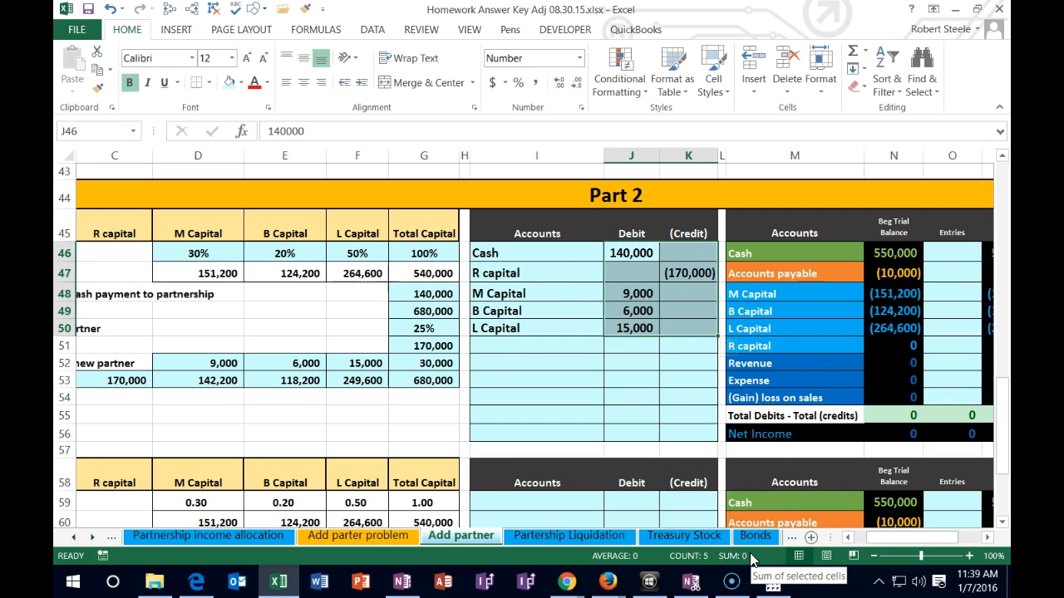
left_click(644, 418)
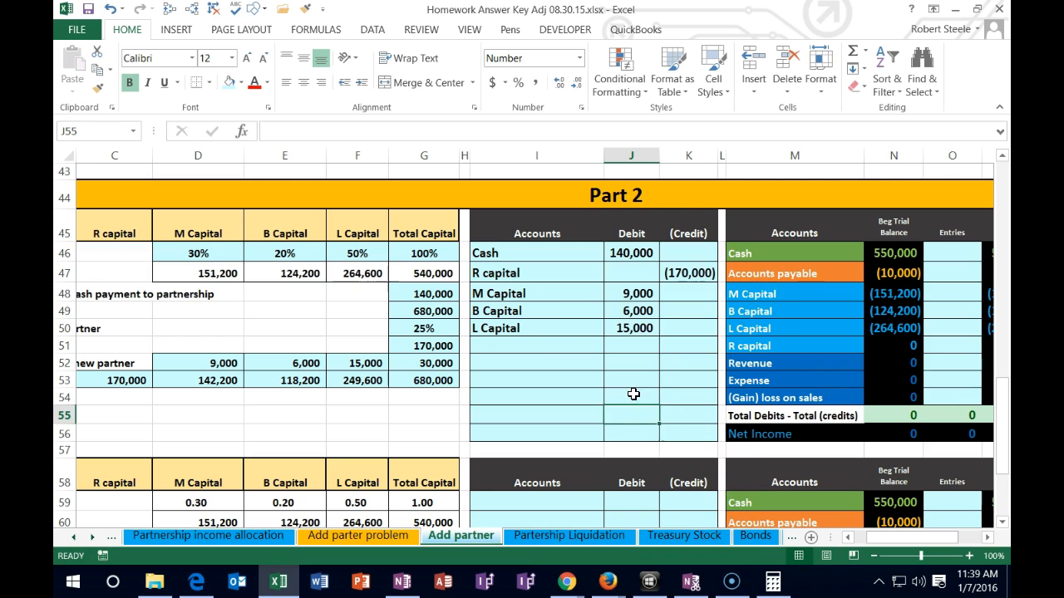
Step: Examine the R capital journal line and compare the beginning partner capital balances in N48:N50 with the new balances in D53:G53
left_click_drag(532, 275, 683, 277)
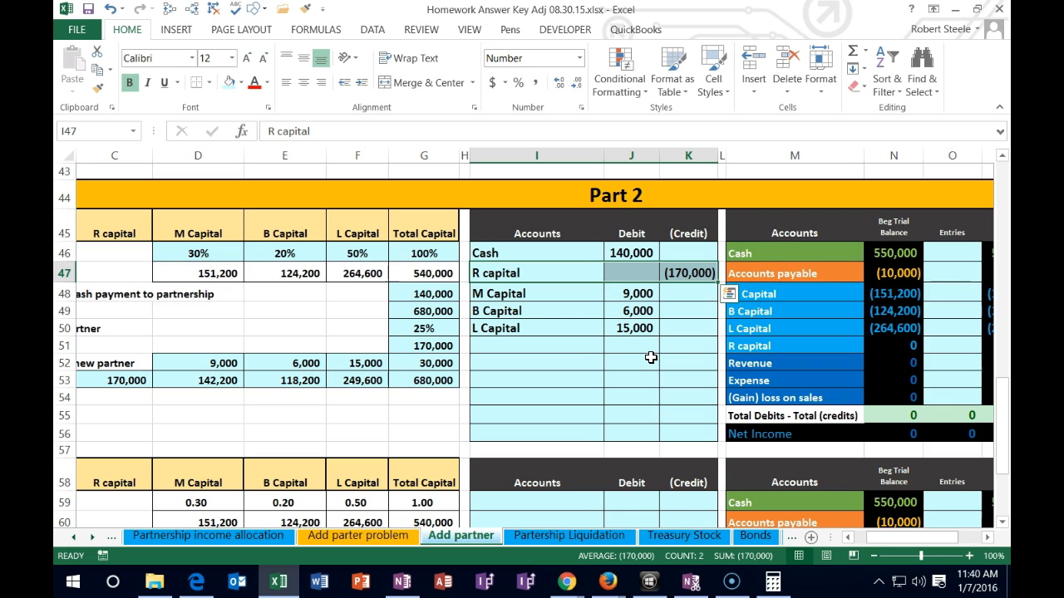
key("Right")
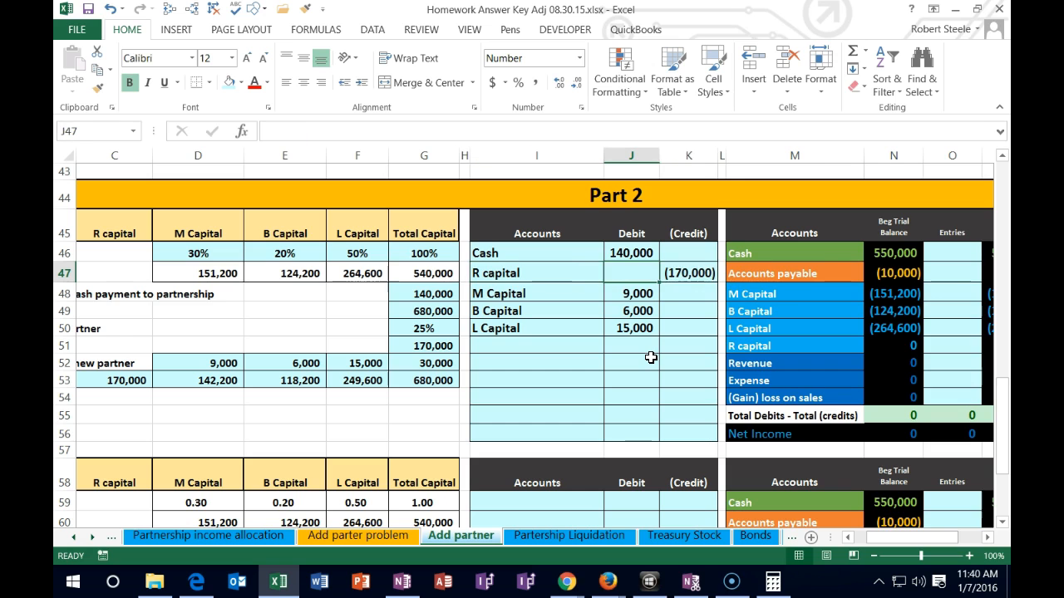
key("Right")
key("Right")
key("Right")
key("Right")
key("Right")
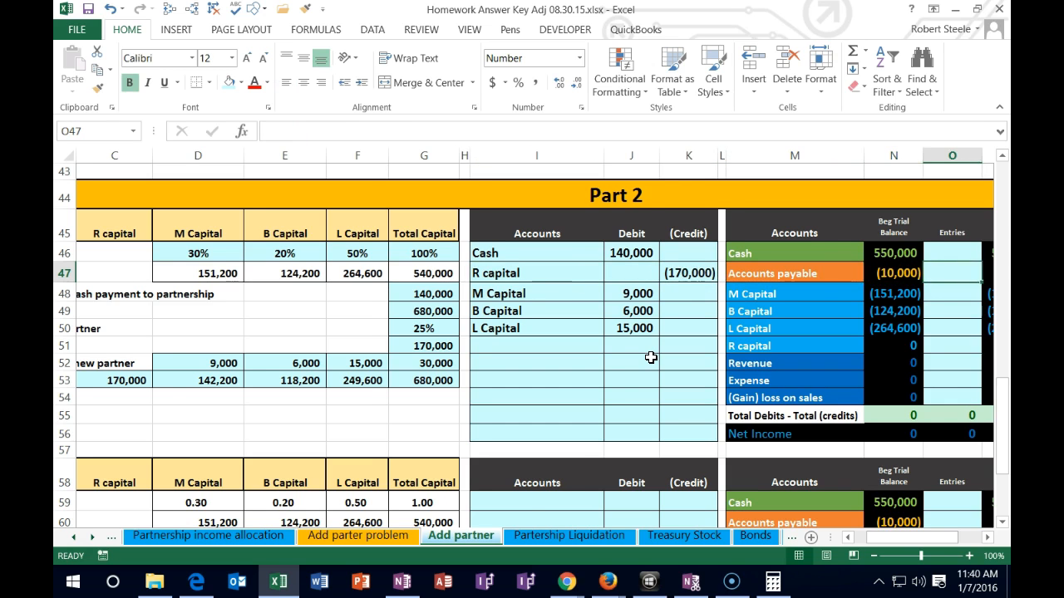
key("Right")
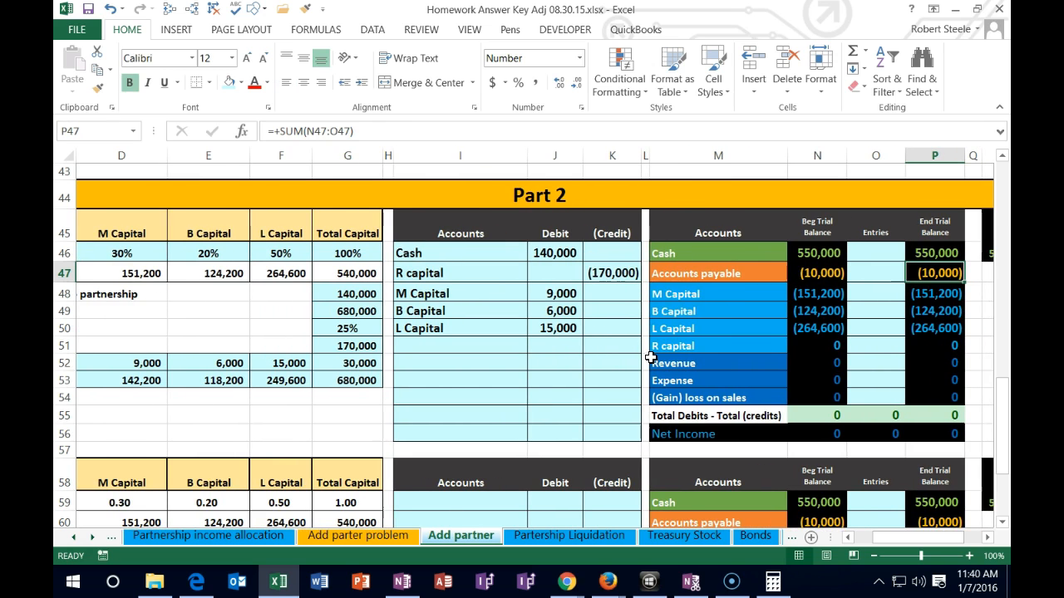
key("Left")
key("Left")
key("Left")
key("Left")
key("Left")
key("Left")
key("Left")
key("Left")
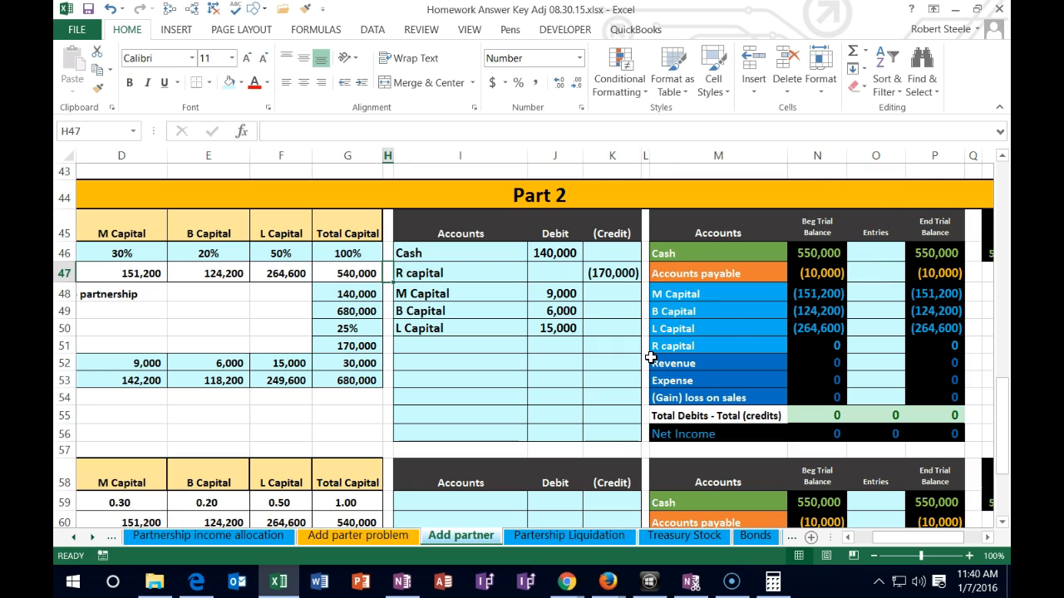
left_click_drag(817, 293, 816, 324)
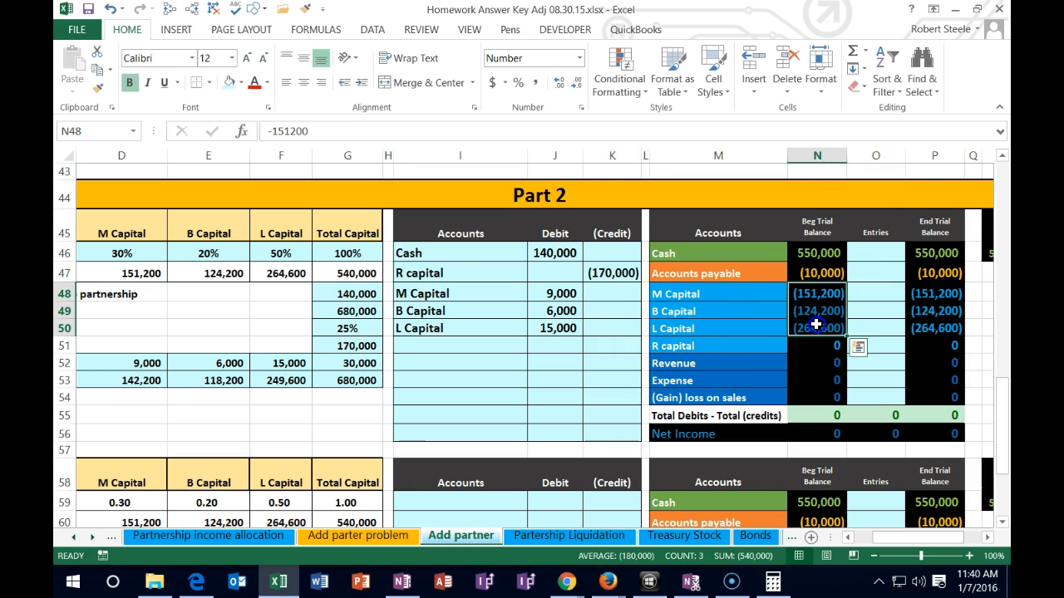
left_click_drag(131, 380, 347, 382)
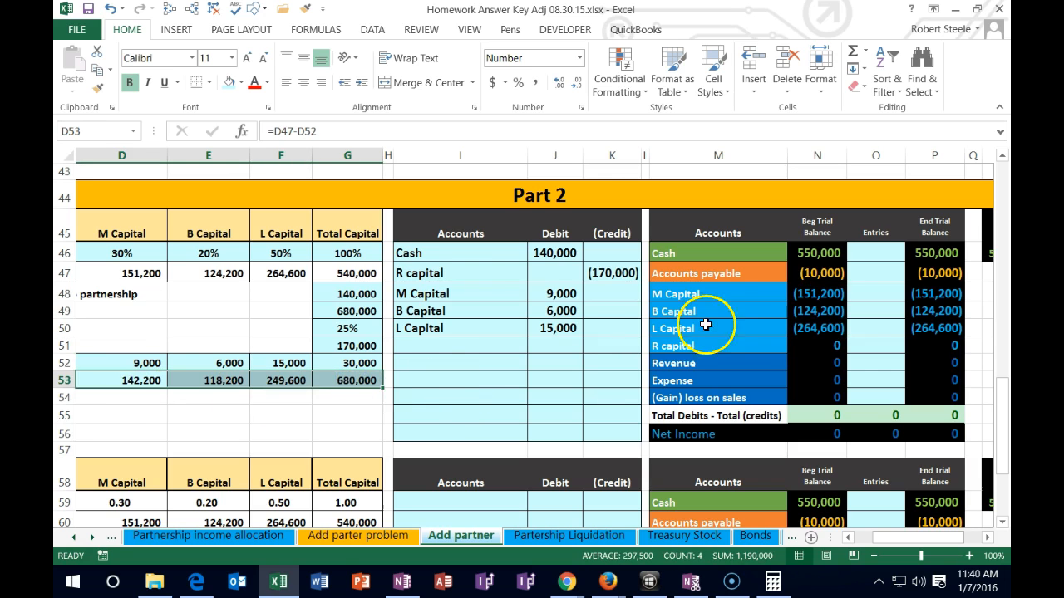
Step: Post the Cash debit to the trial balance Entries column in O46 with the formula =J46
left_click(864, 253)
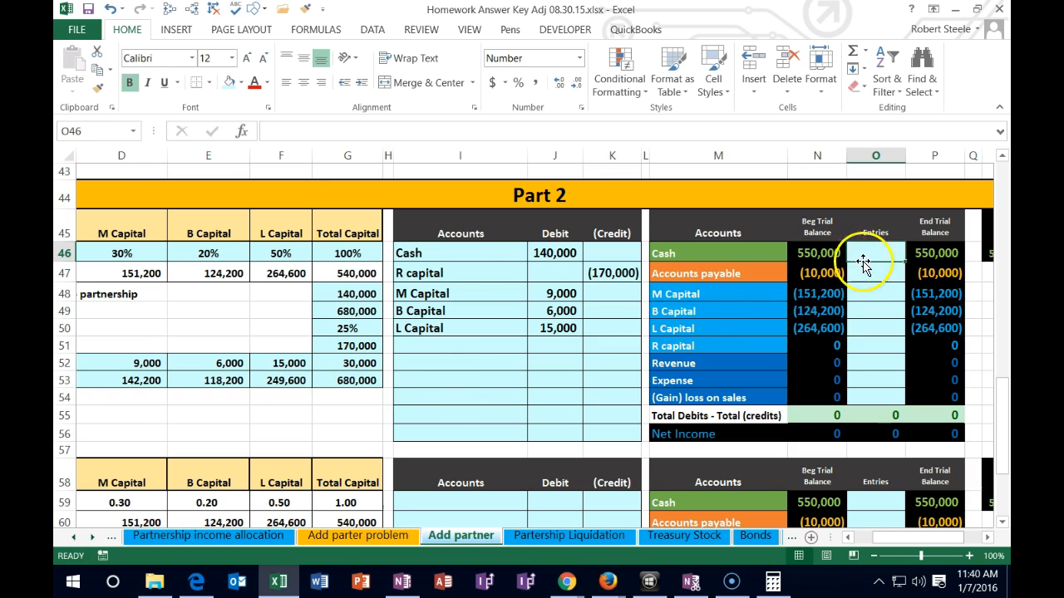
type("=")
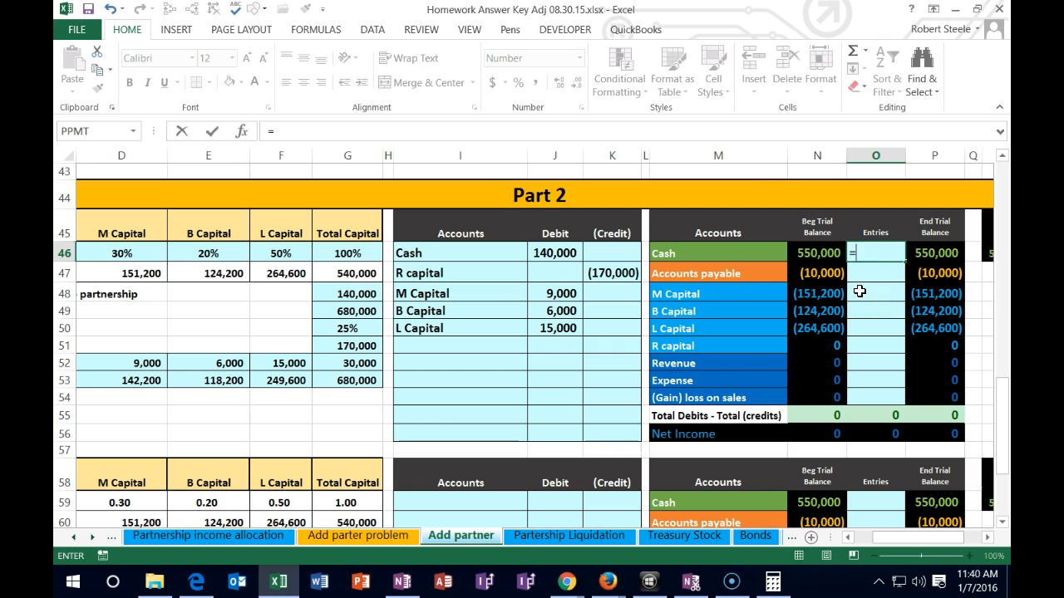
left_click(562, 249)
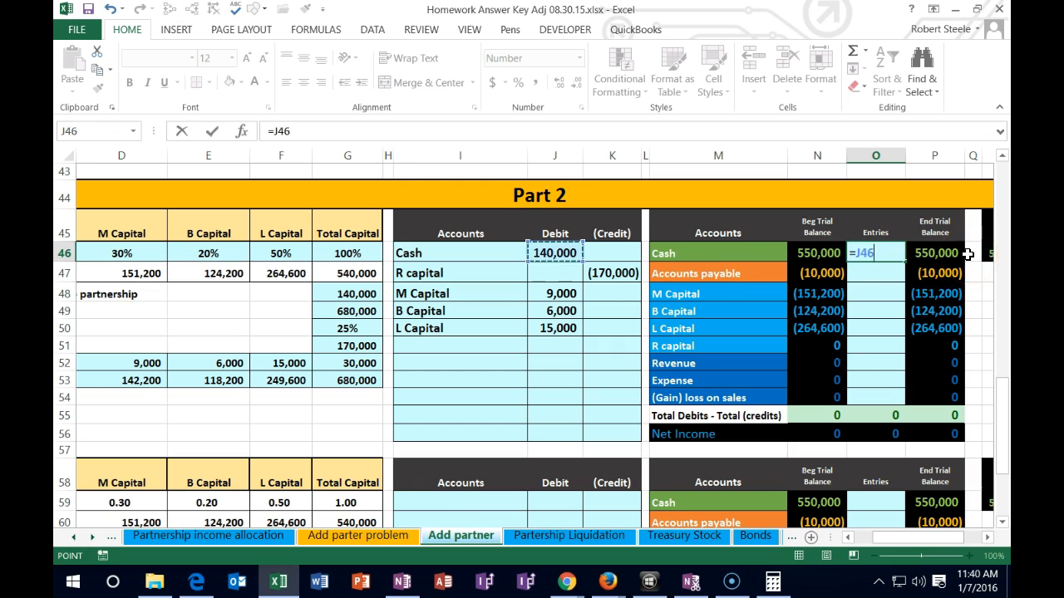
key("Return")
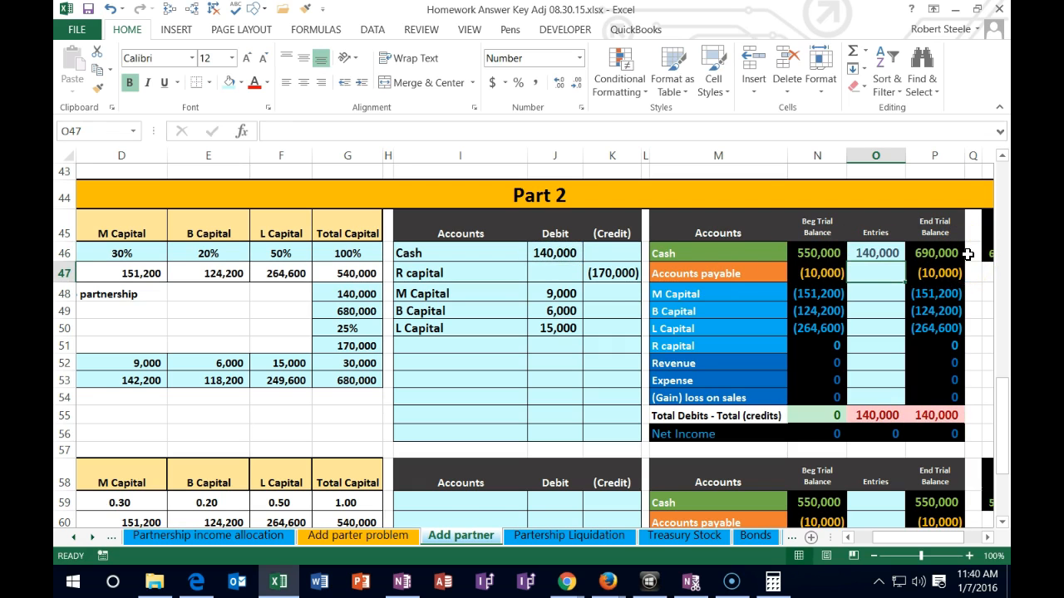
Step: Post the R capital credit to the trial balance Entries column in O51 with the formula =K47
left_click(612, 274)
left_click_drag(500, 278, 619, 270)
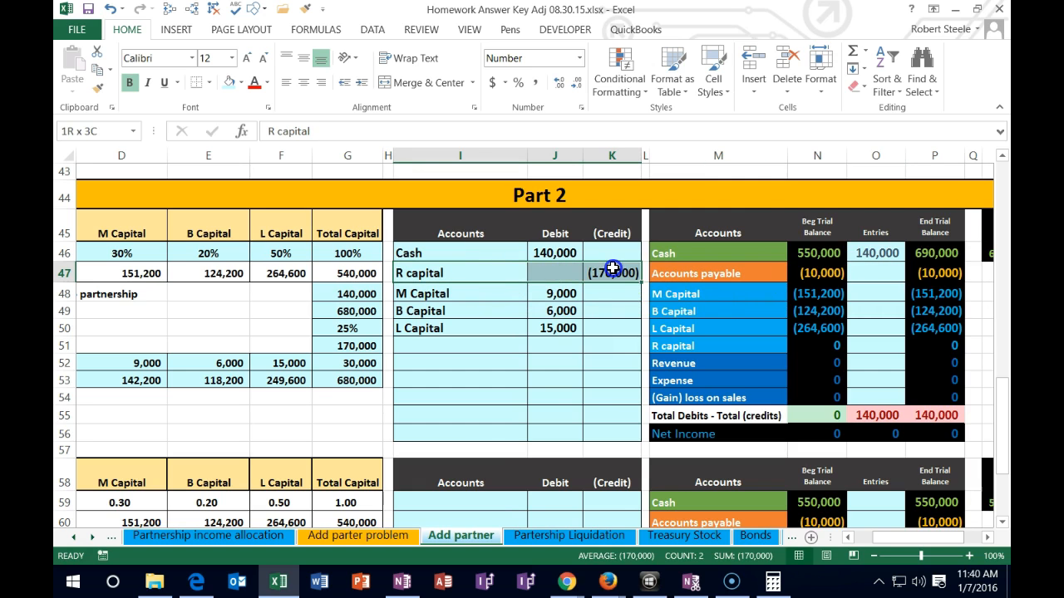
left_click(659, 349)
left_click(876, 346)
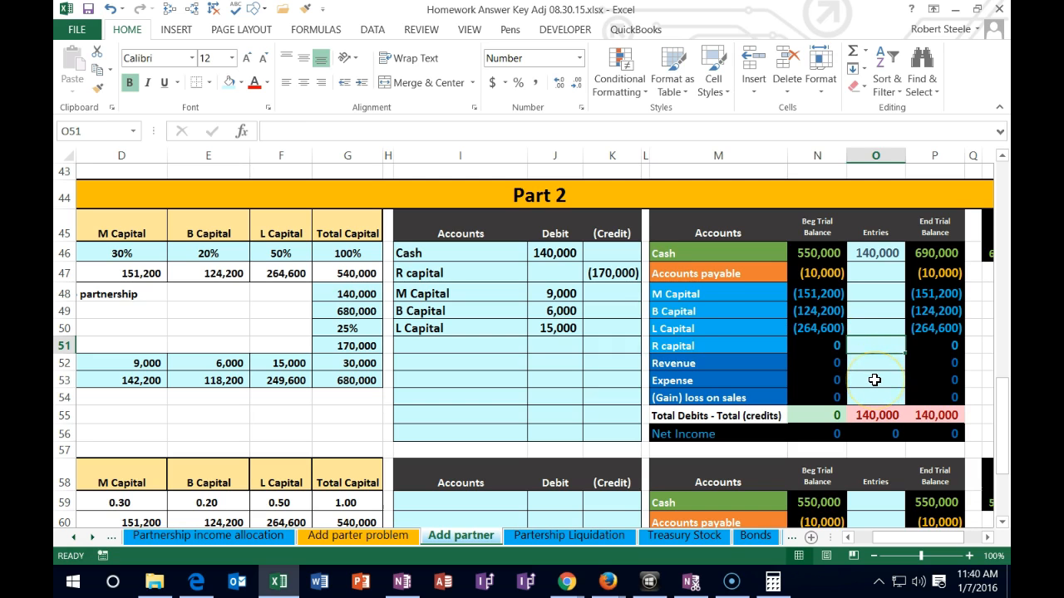
type("=")
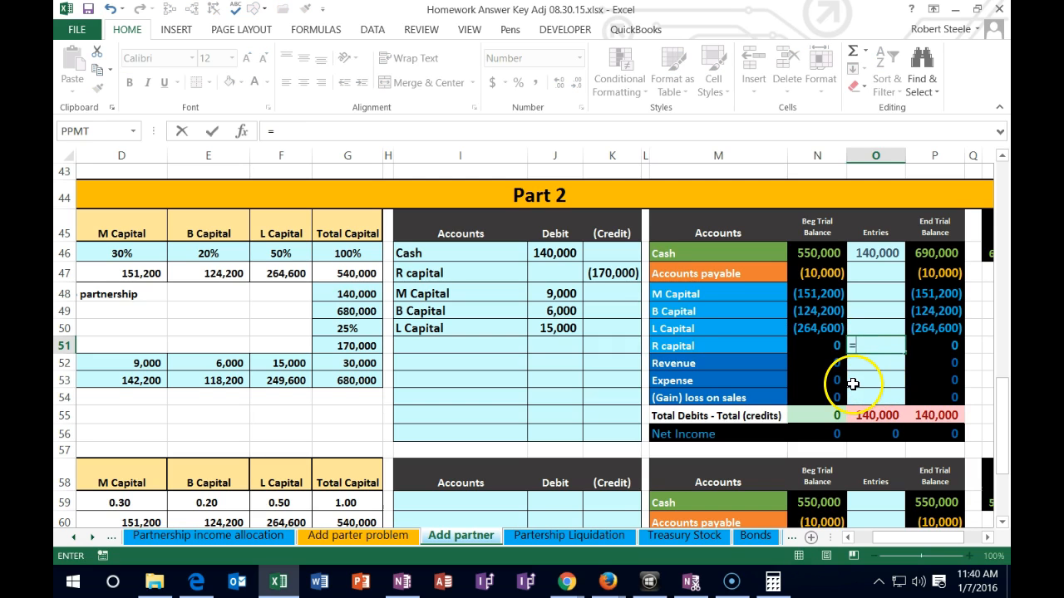
left_click(606, 274)
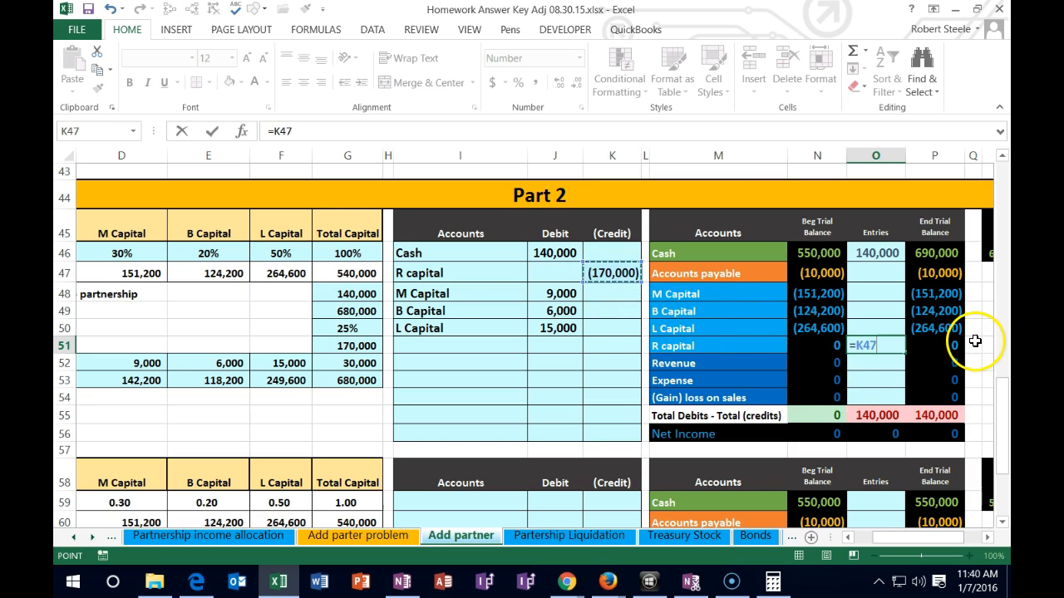
key("Return")
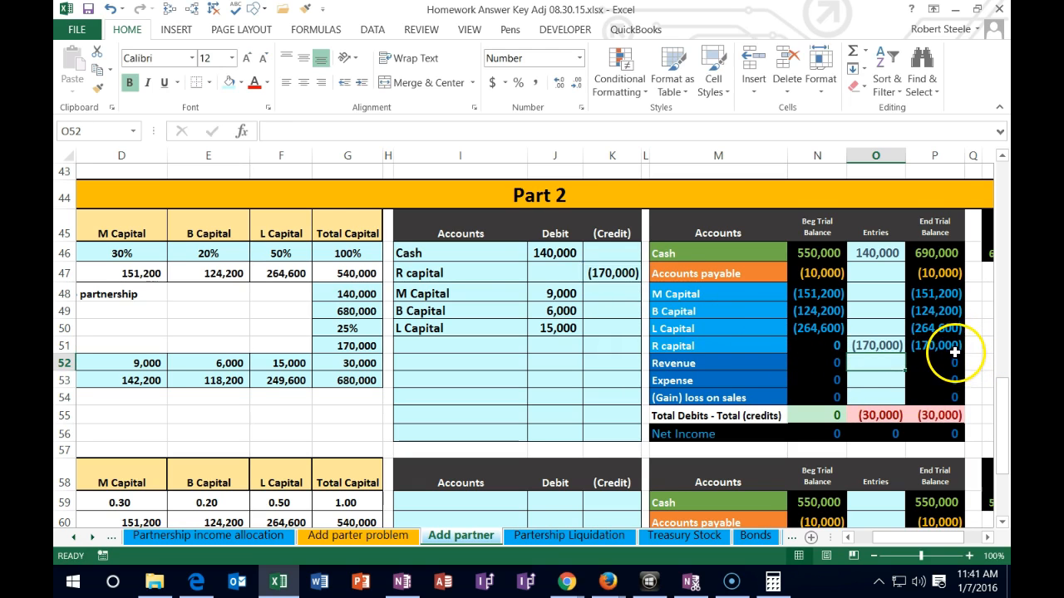
Step: Post the M Capital debit to the trial balance Entries column in O48 with the formula =J48
left_click_drag(478, 293, 551, 294)
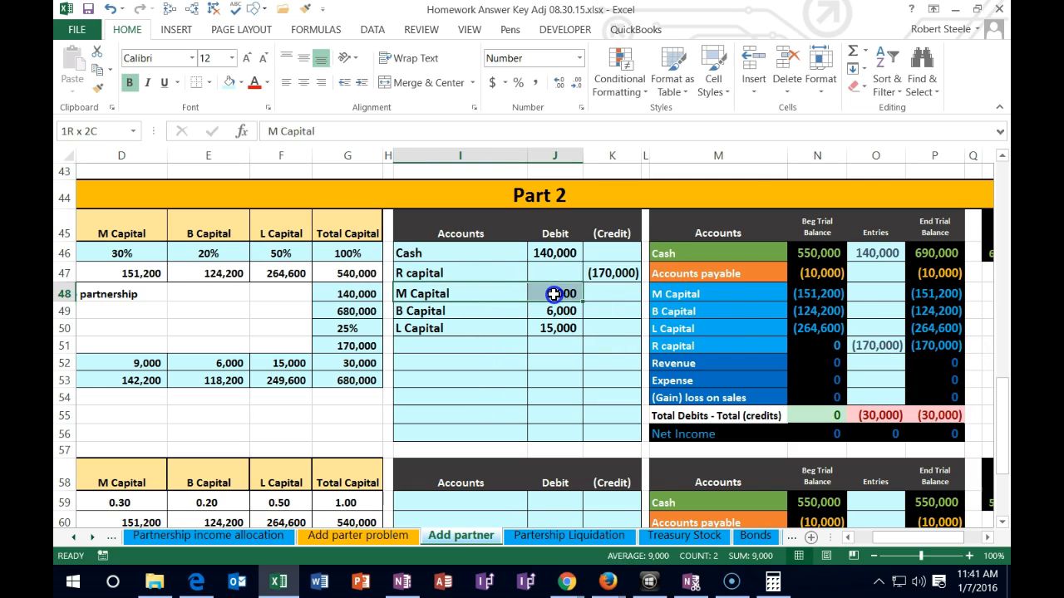
left_click_drag(668, 297, 821, 294)
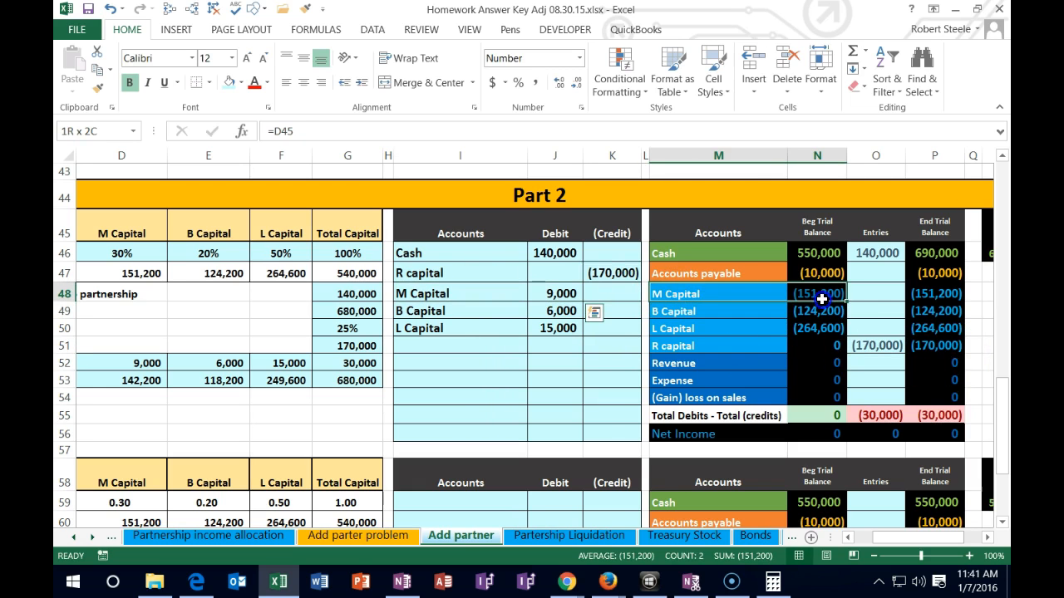
left_click(821, 293)
left_click(872, 292)
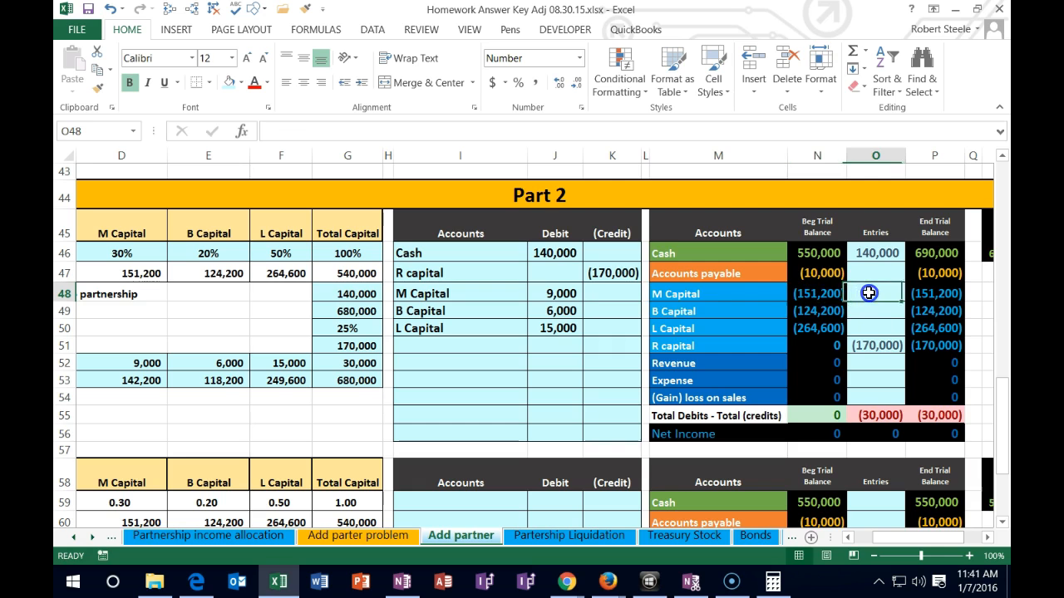
type("=")
left_click(552, 293)
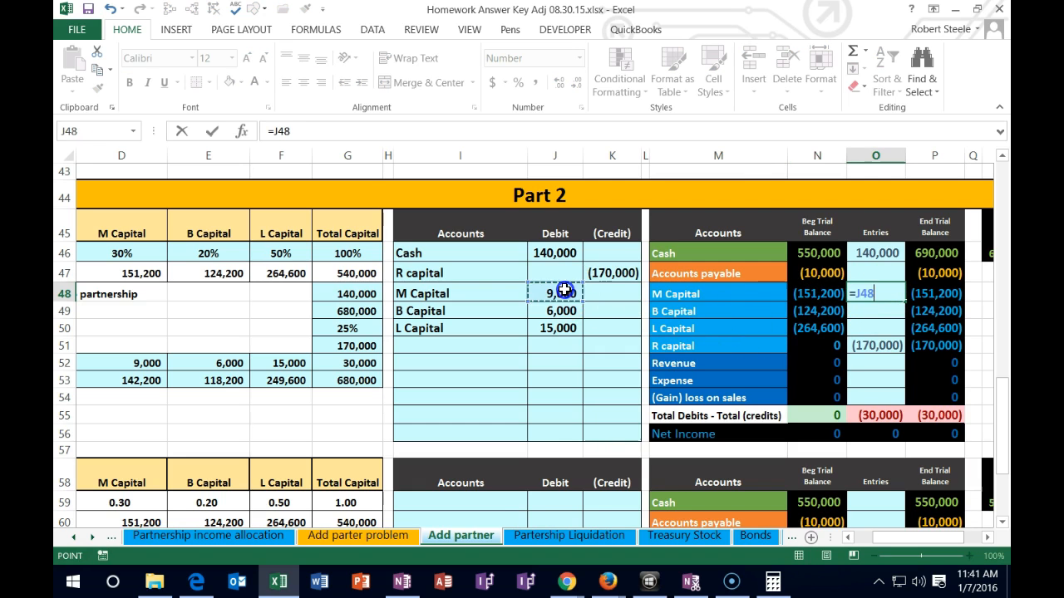